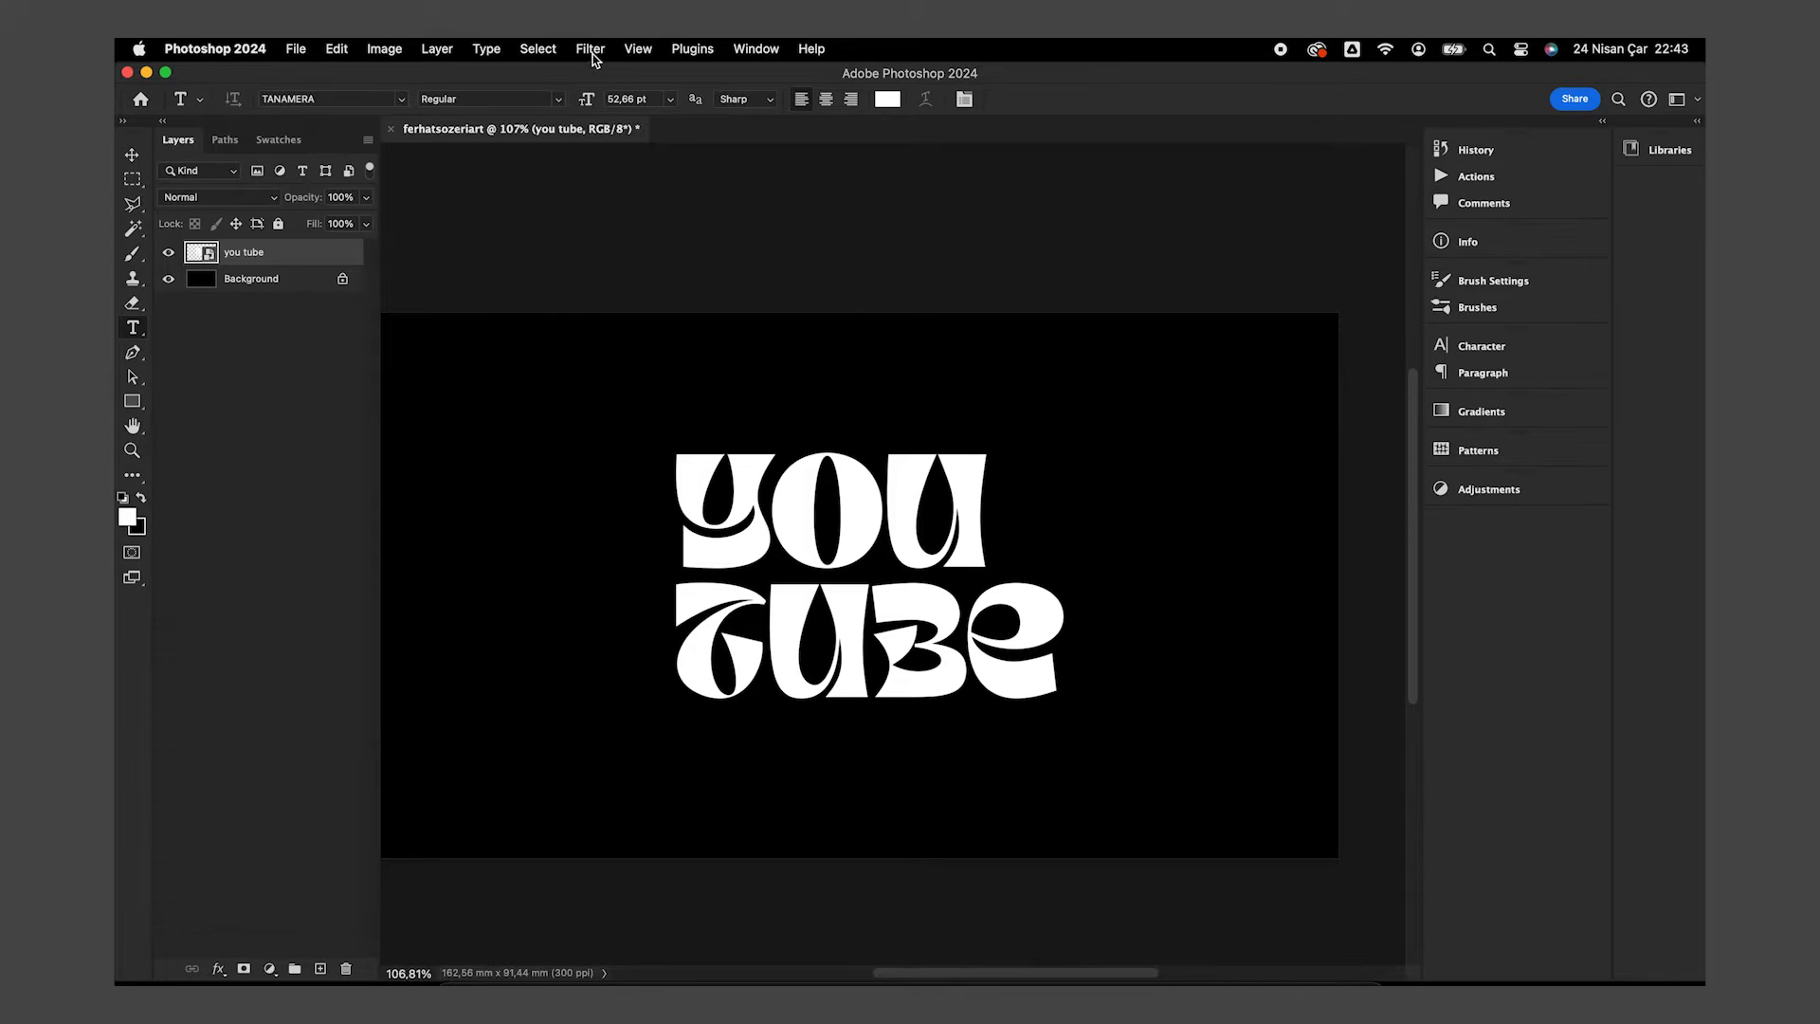
Apply a Path Blur to the you tube layer, with its path running diagonally from the Y's upper-left corner to the last E's lower-right corner
left_click(592, 50)
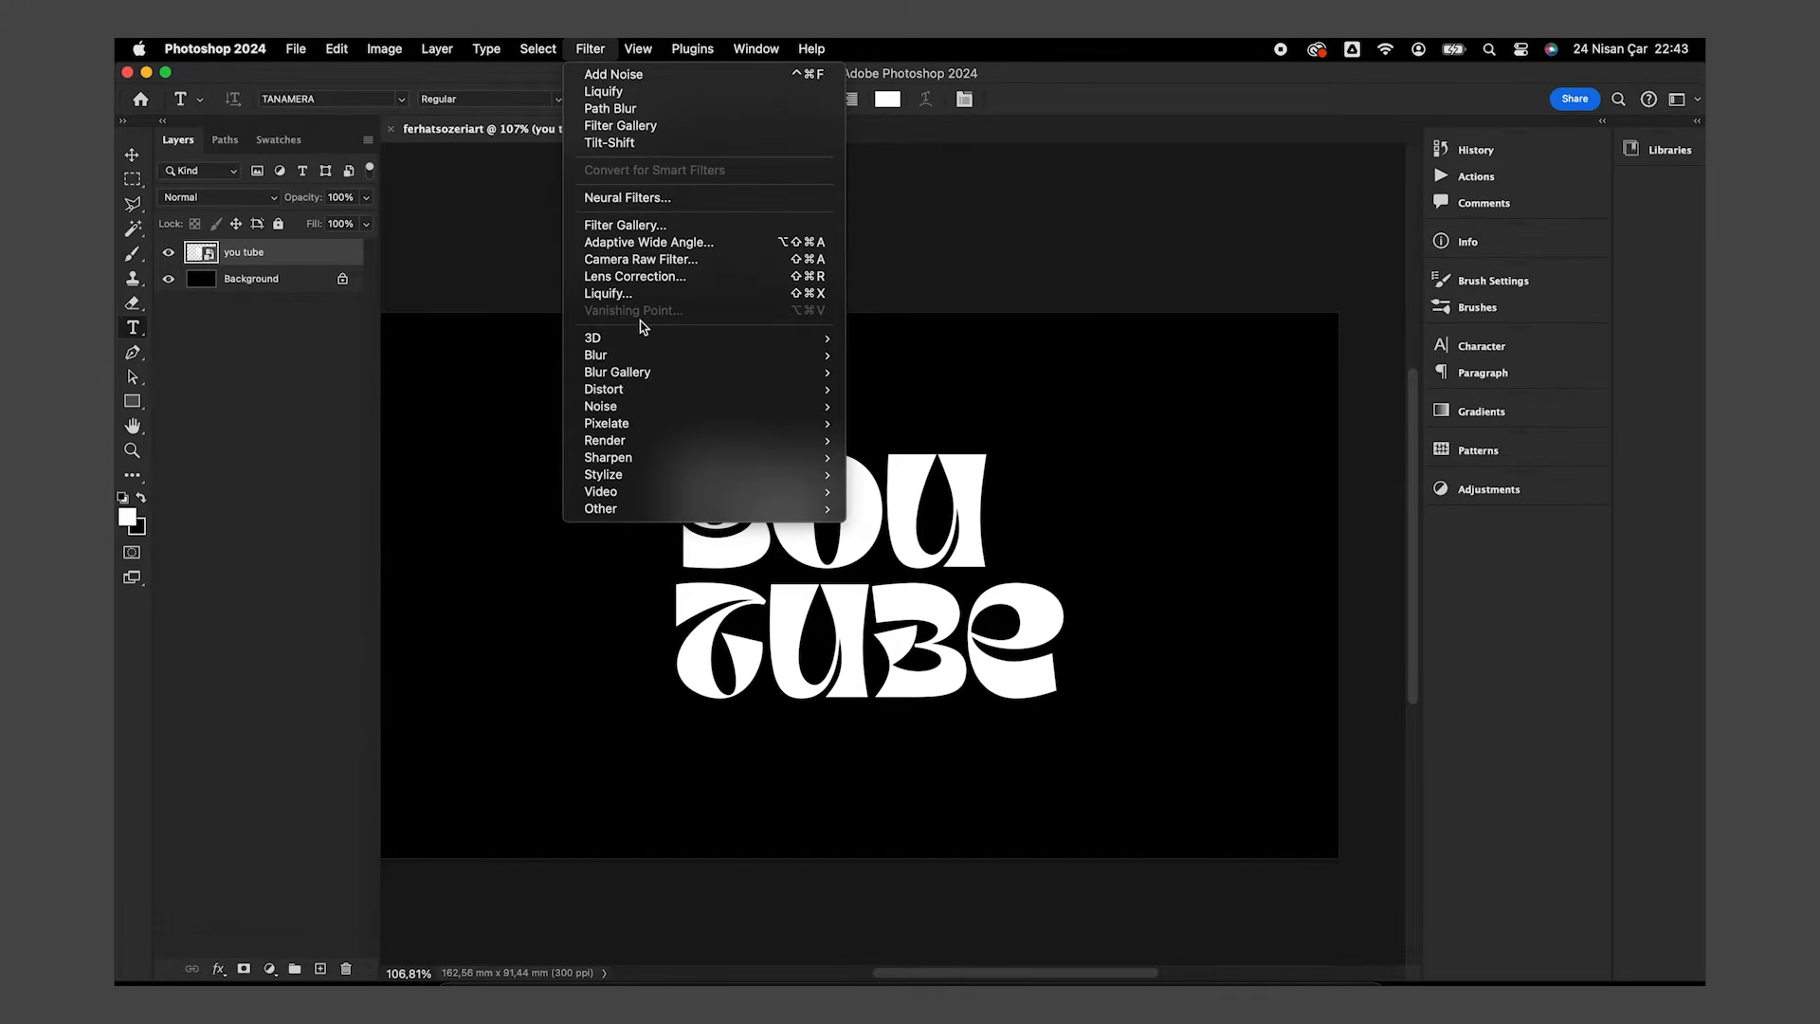
mouse_move(743, 376)
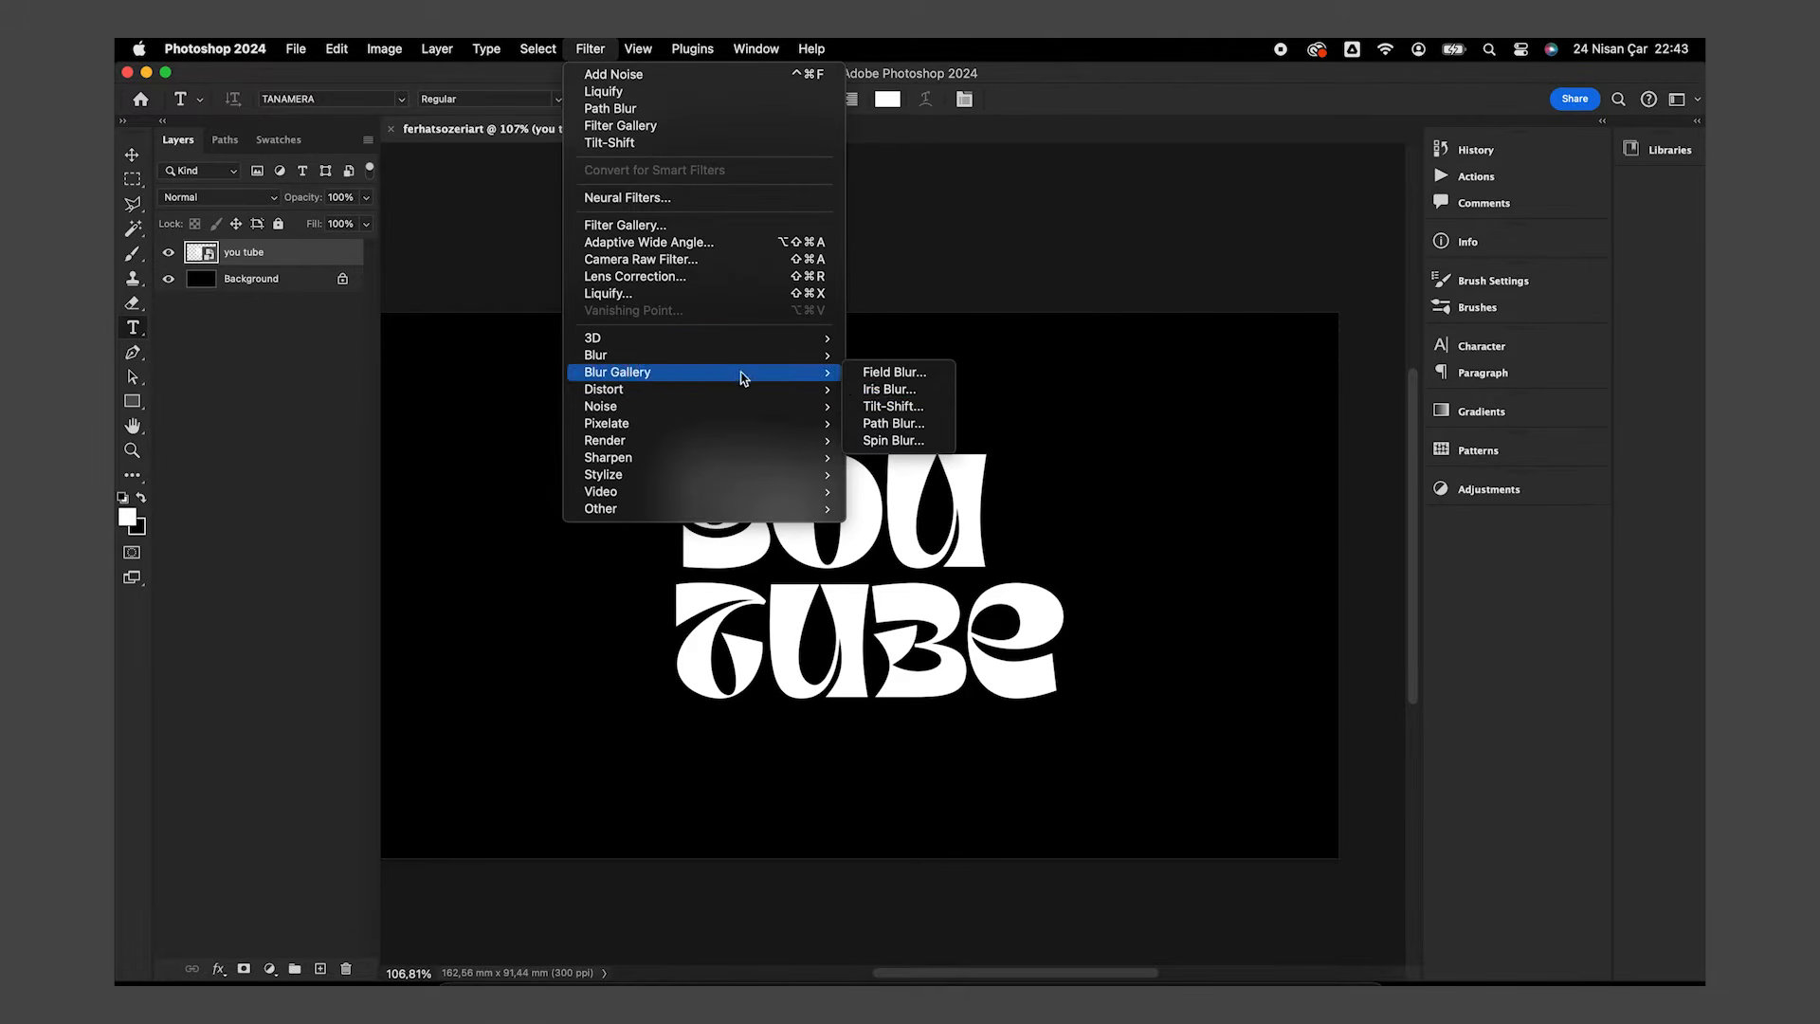
left_click(893, 423)
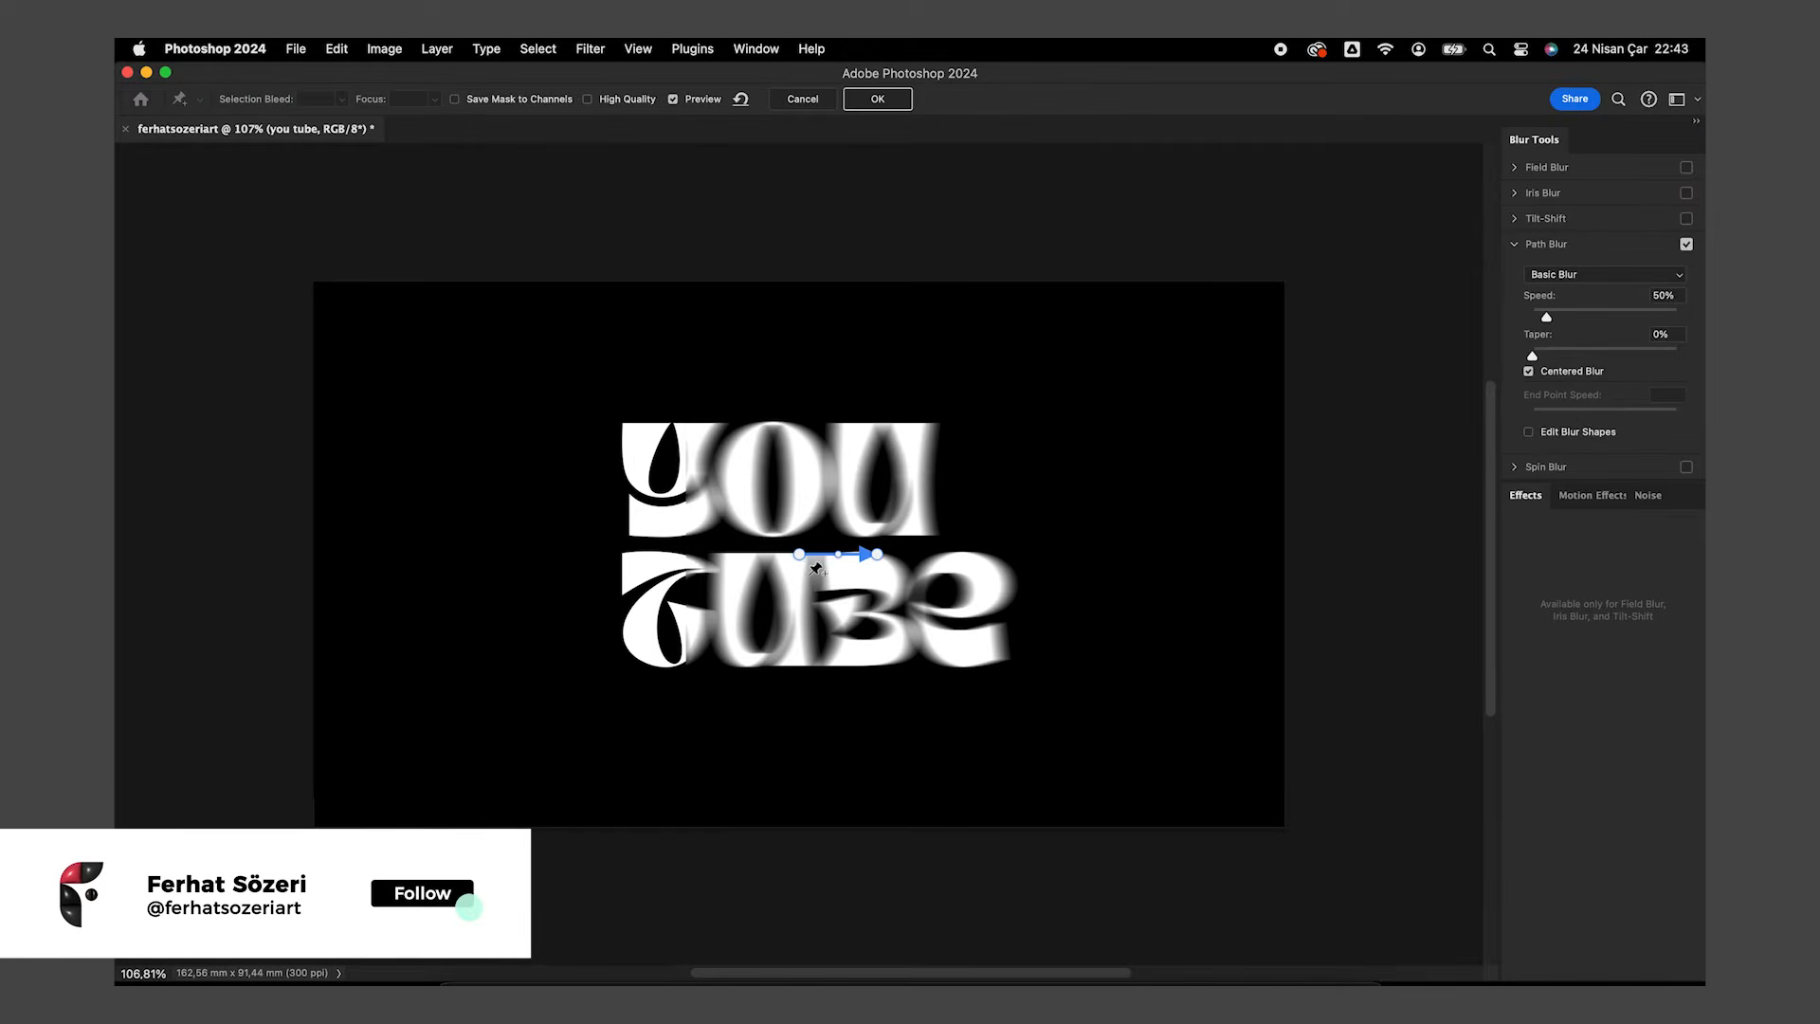
left_click_drag(798, 555, 633, 428)
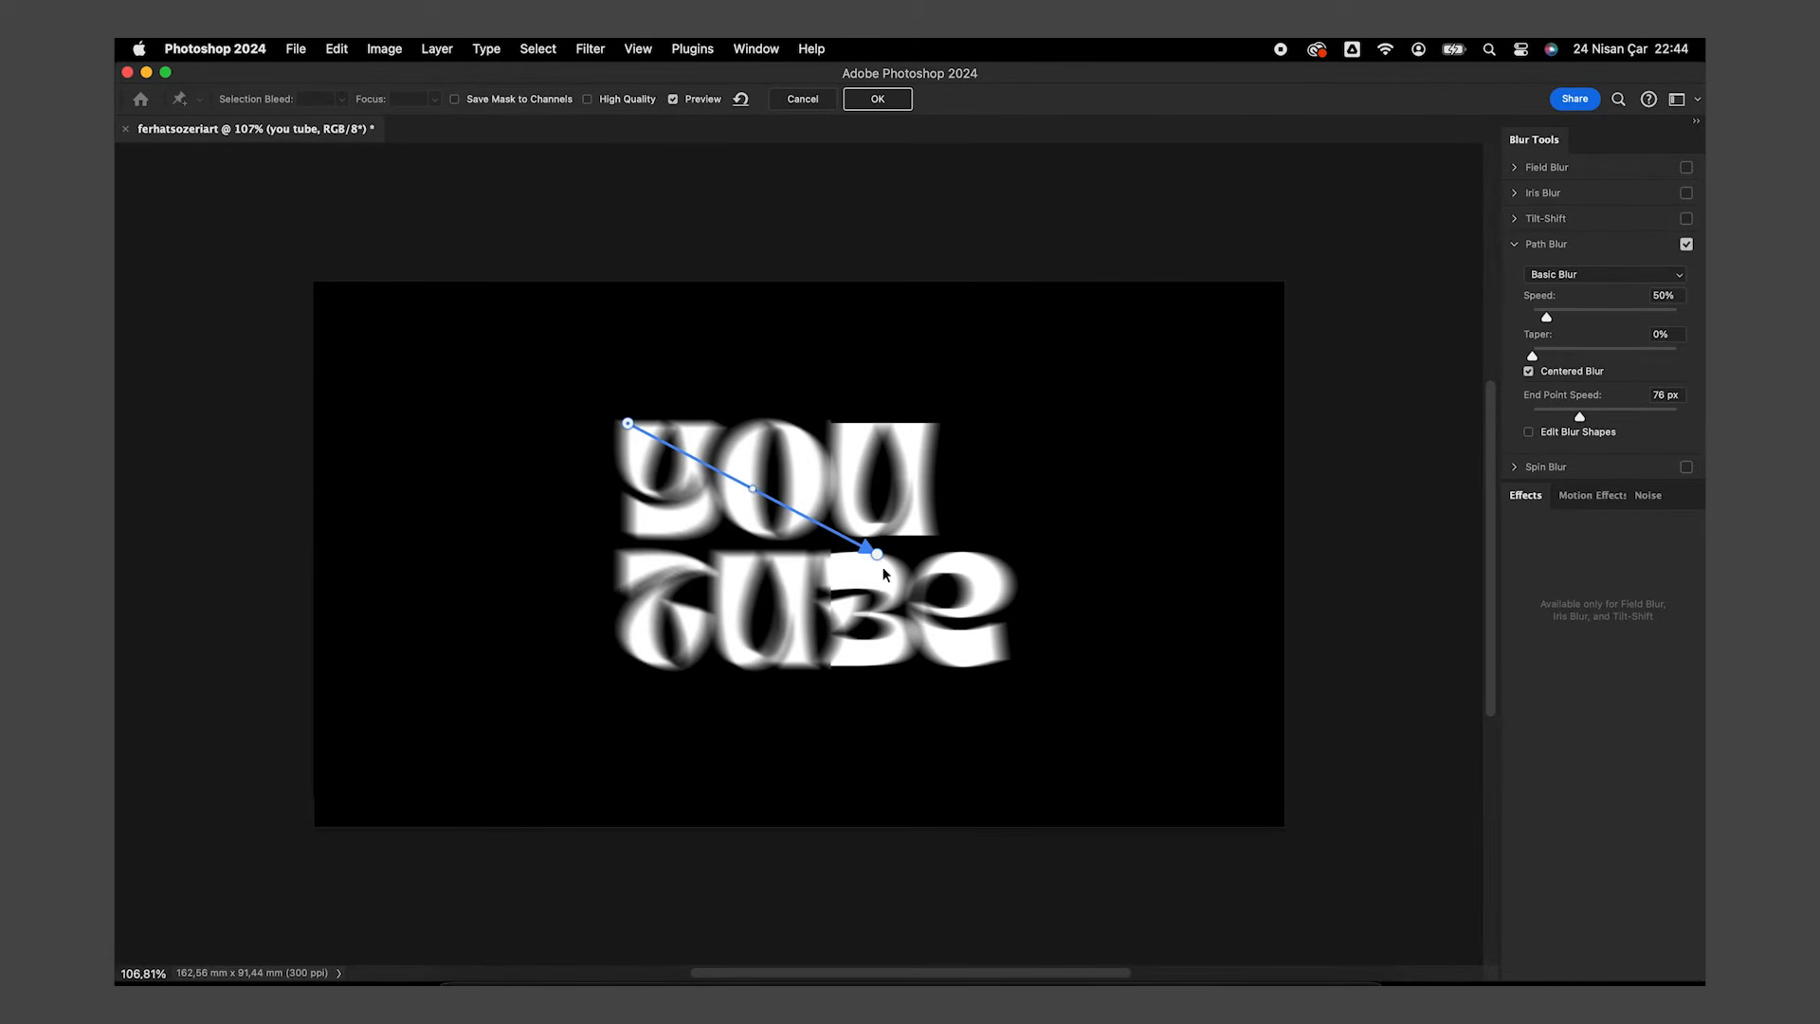
left_click_drag(997, 652, 1009, 675)
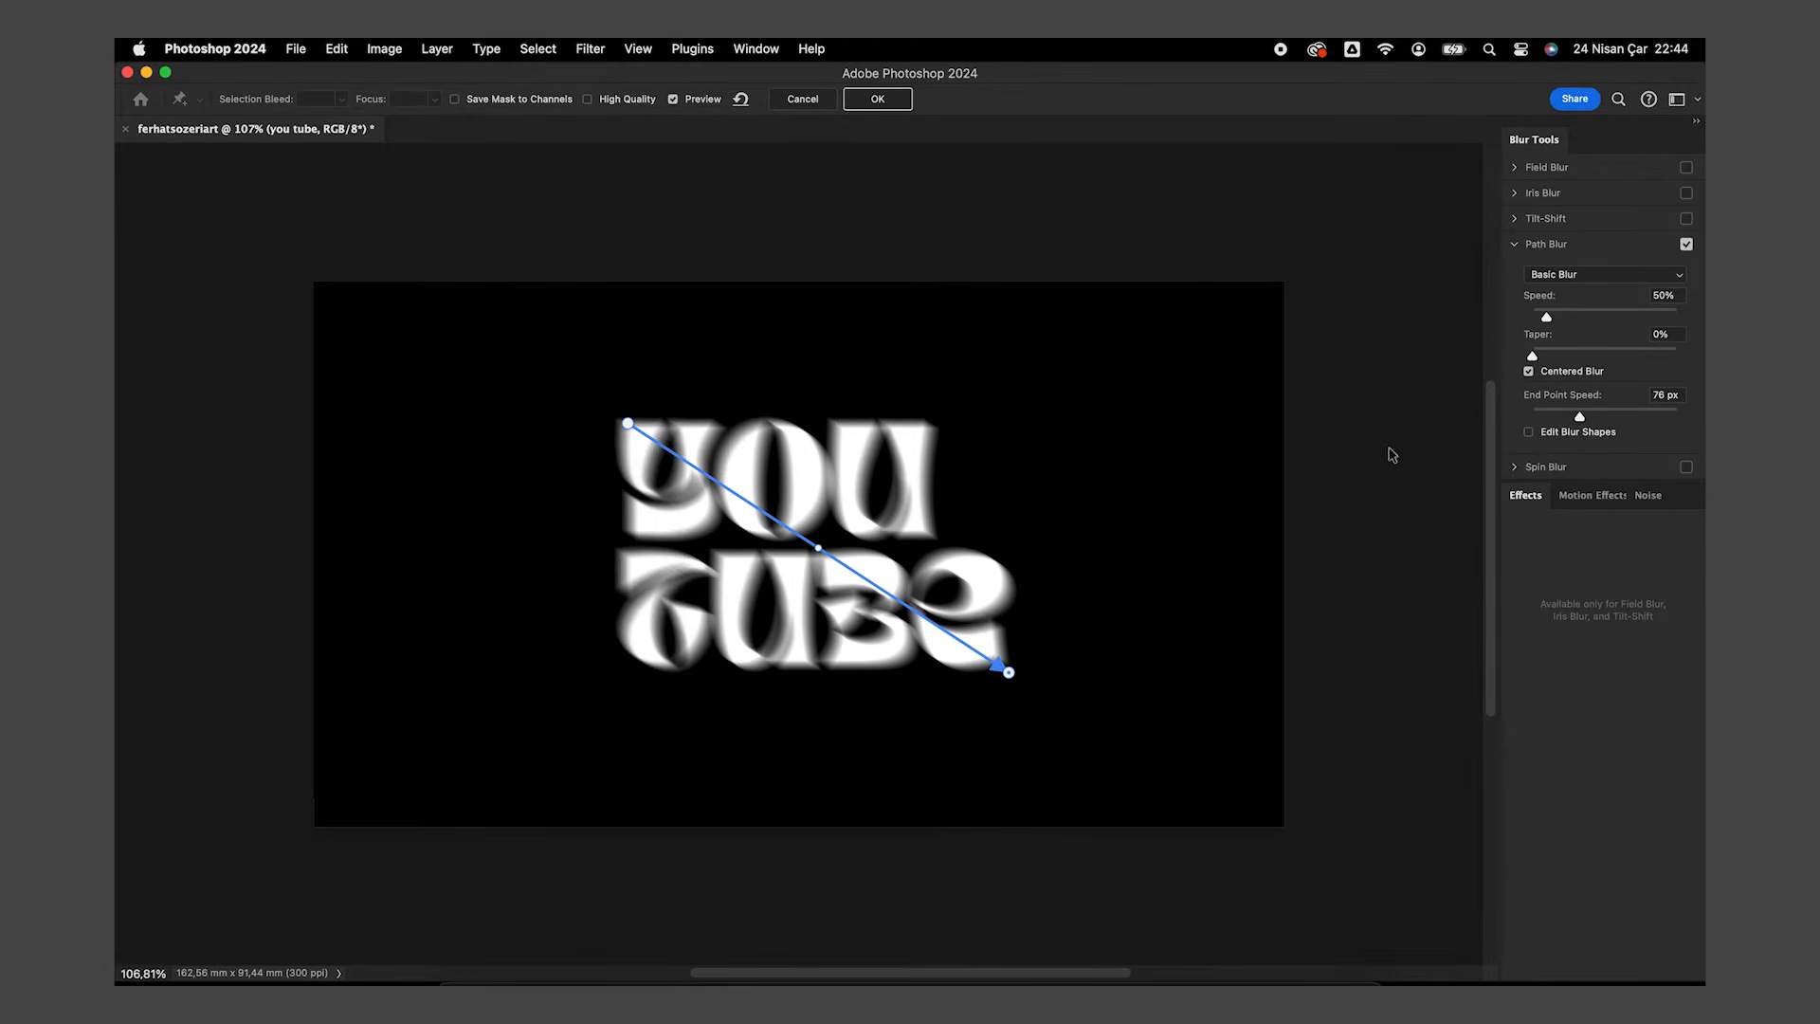
Switch the path blur to Rear Sync Flash with 242% speed and 16% taper, and apply it
left_click(1555, 276)
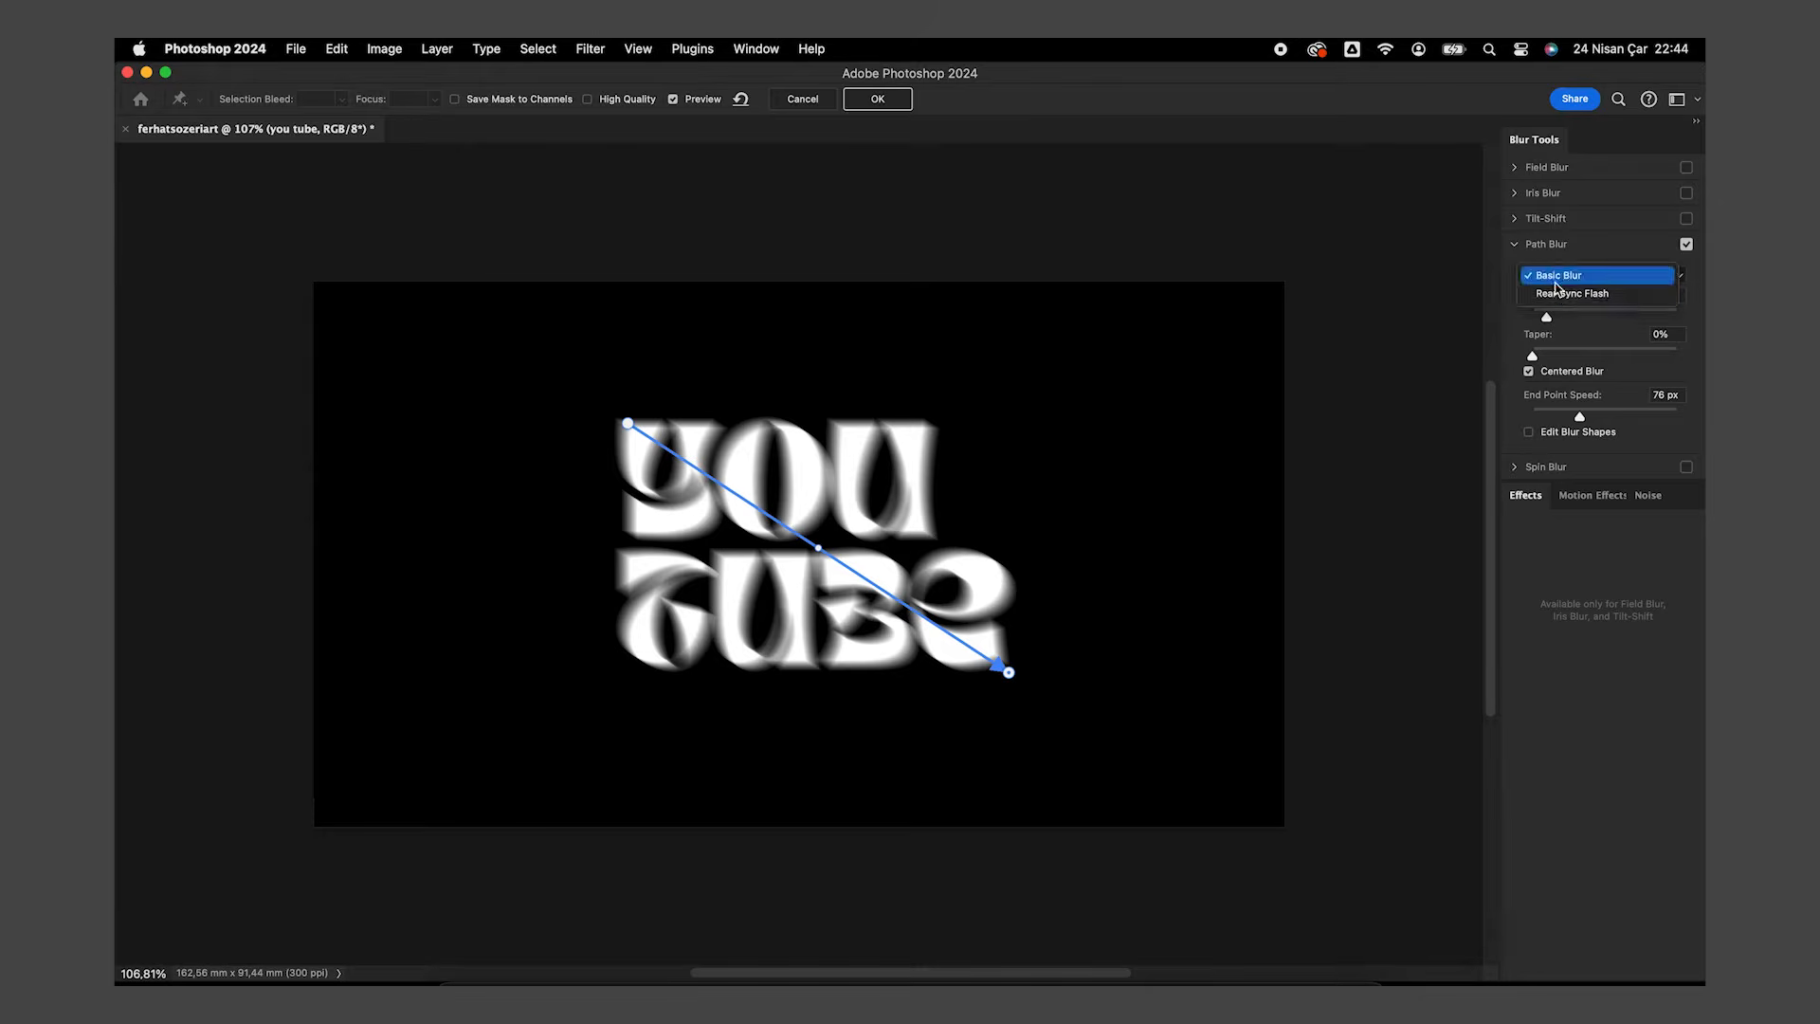
left_click(1559, 294)
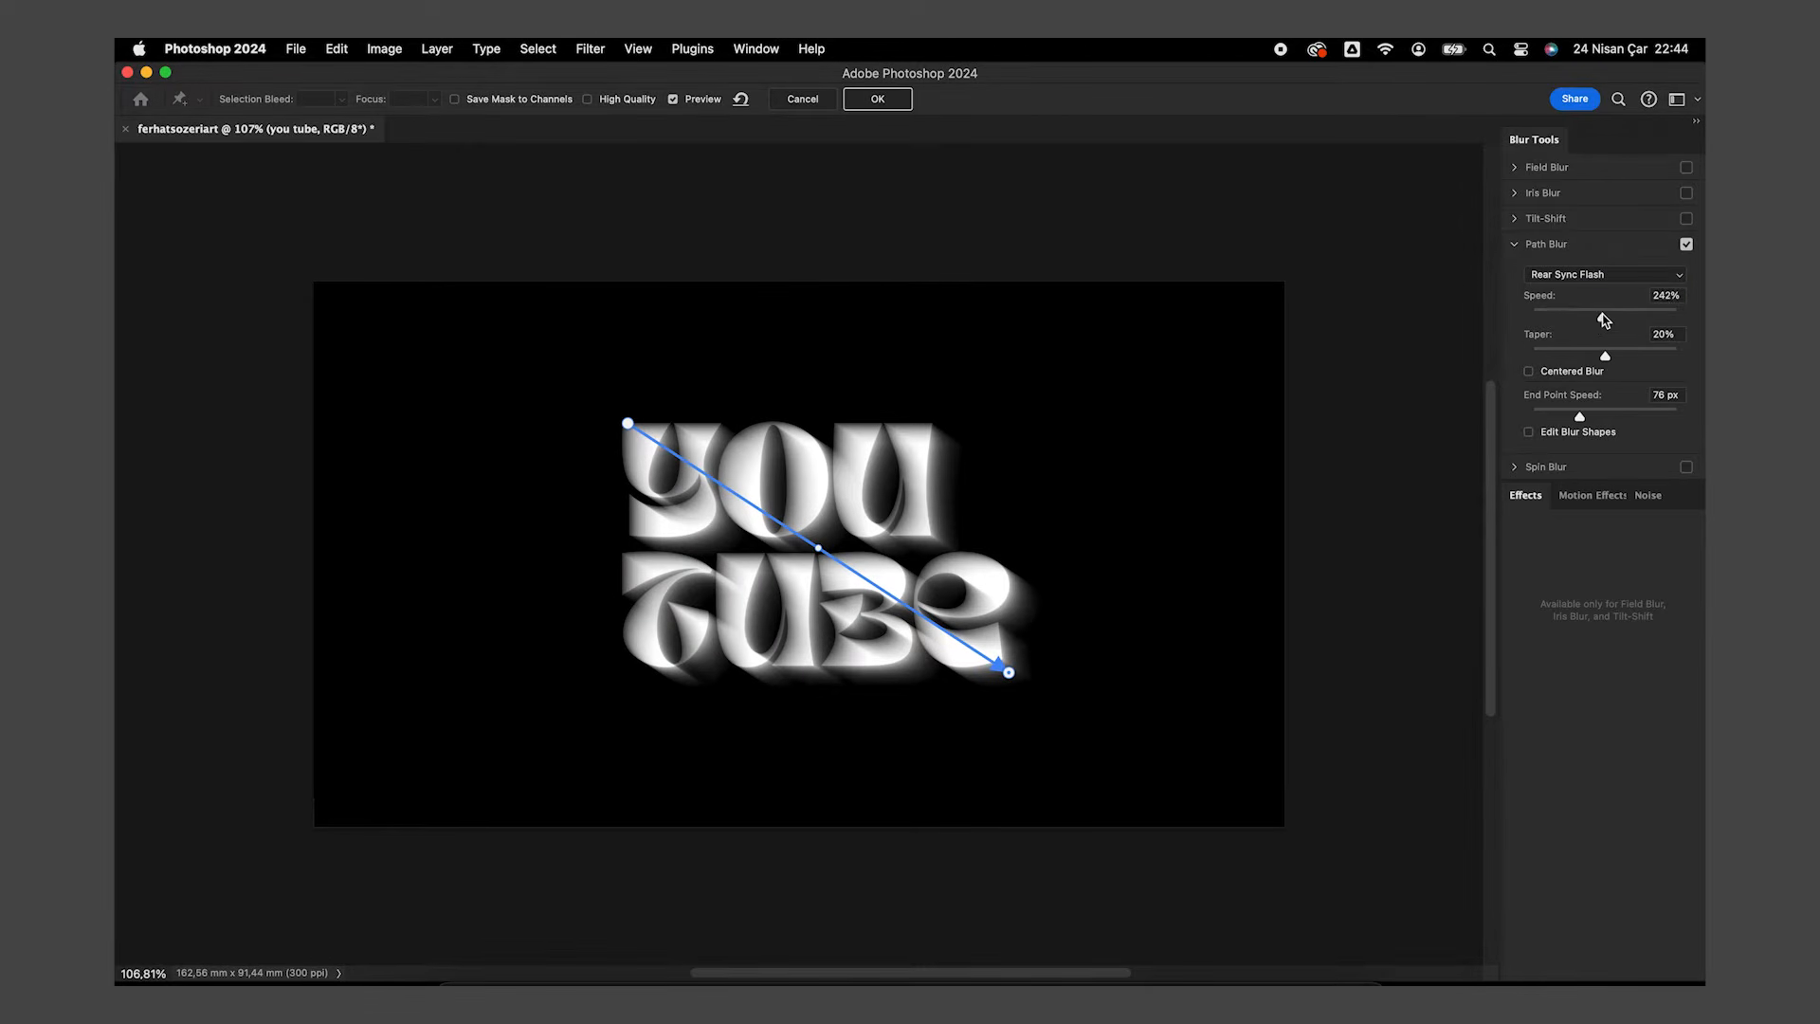
left_click_drag(1604, 321, 1602, 319)
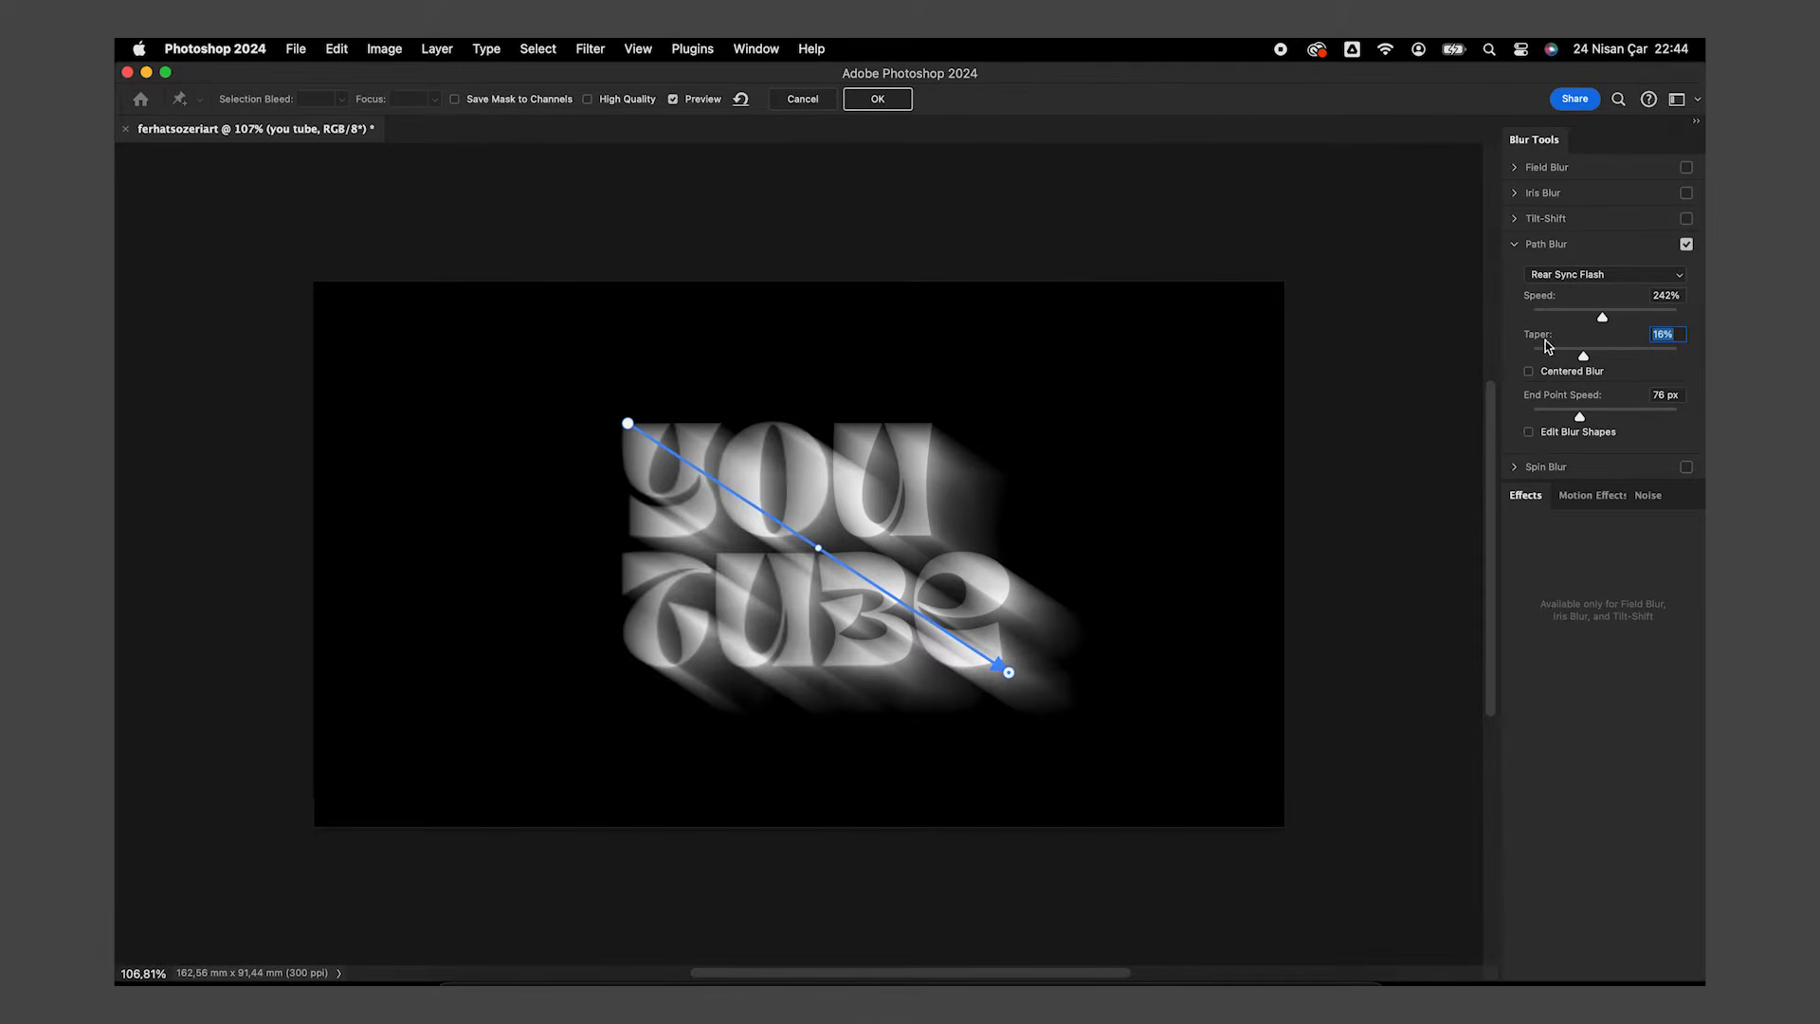
left_click(878, 98)
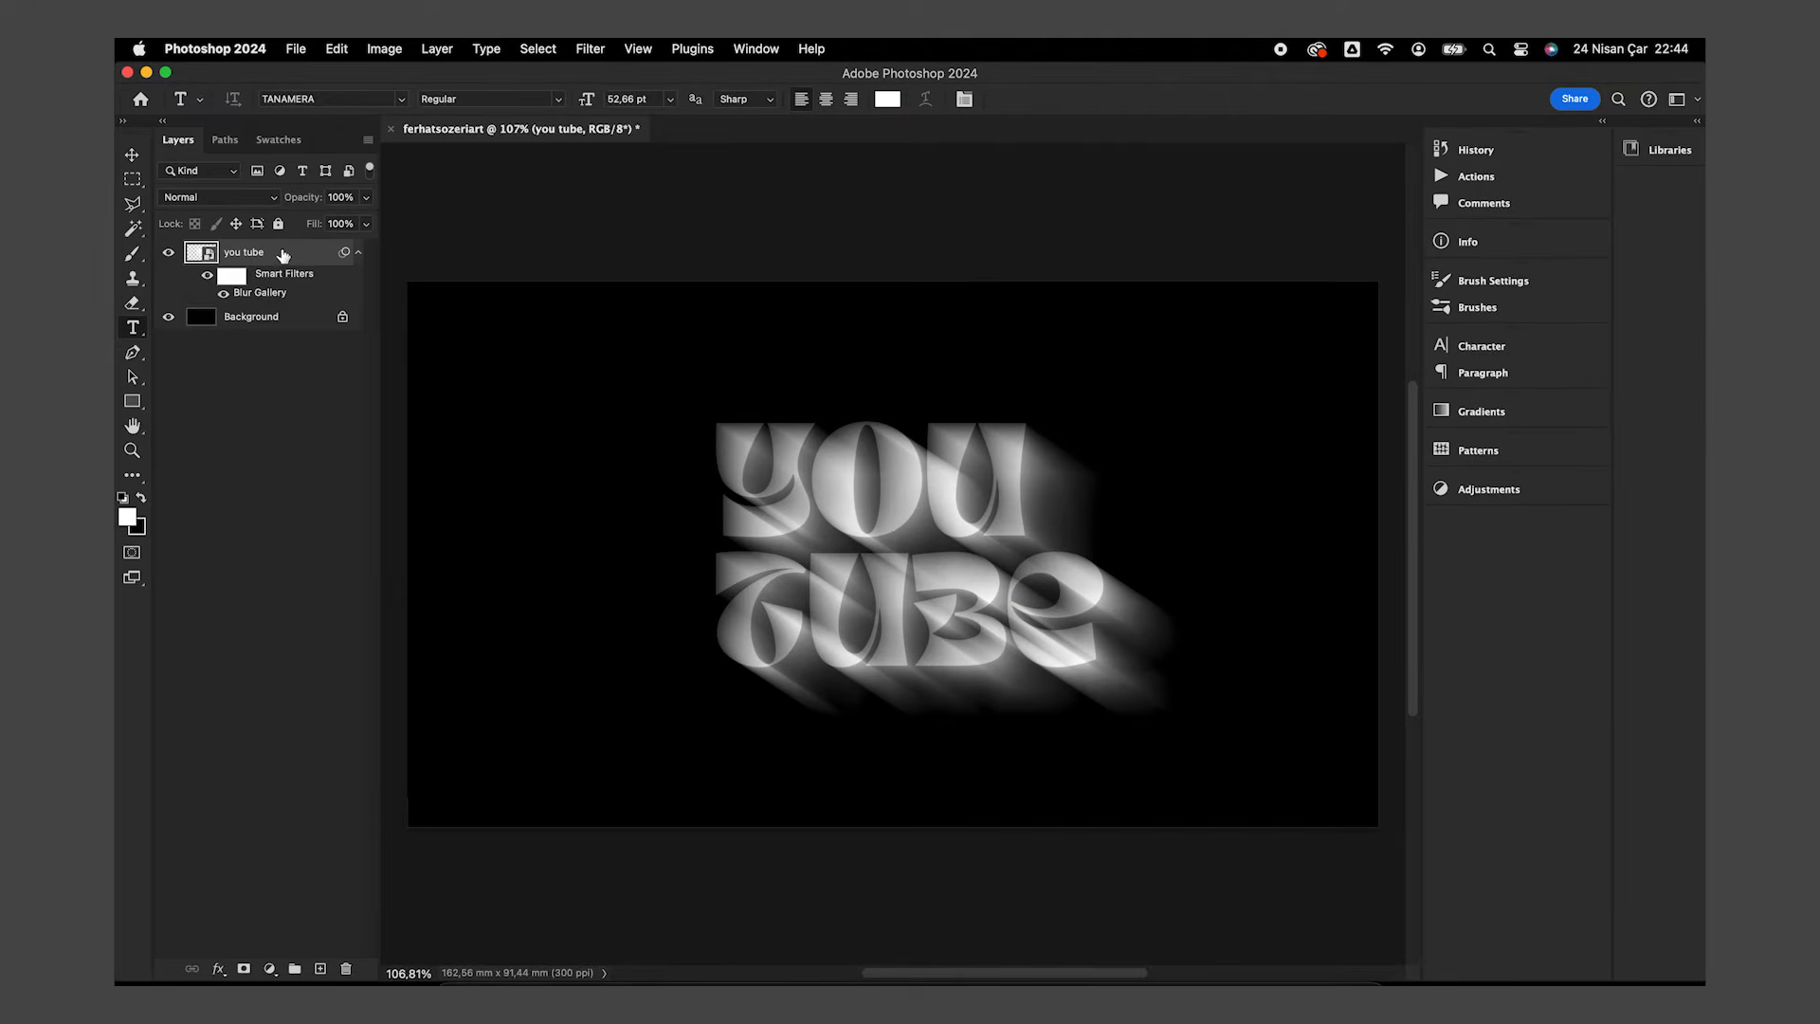
Duplicate the you tube layer with the copy's Blur Gallery filter turned off, and hide the copy with an inverted black layer mask
key("super+j")
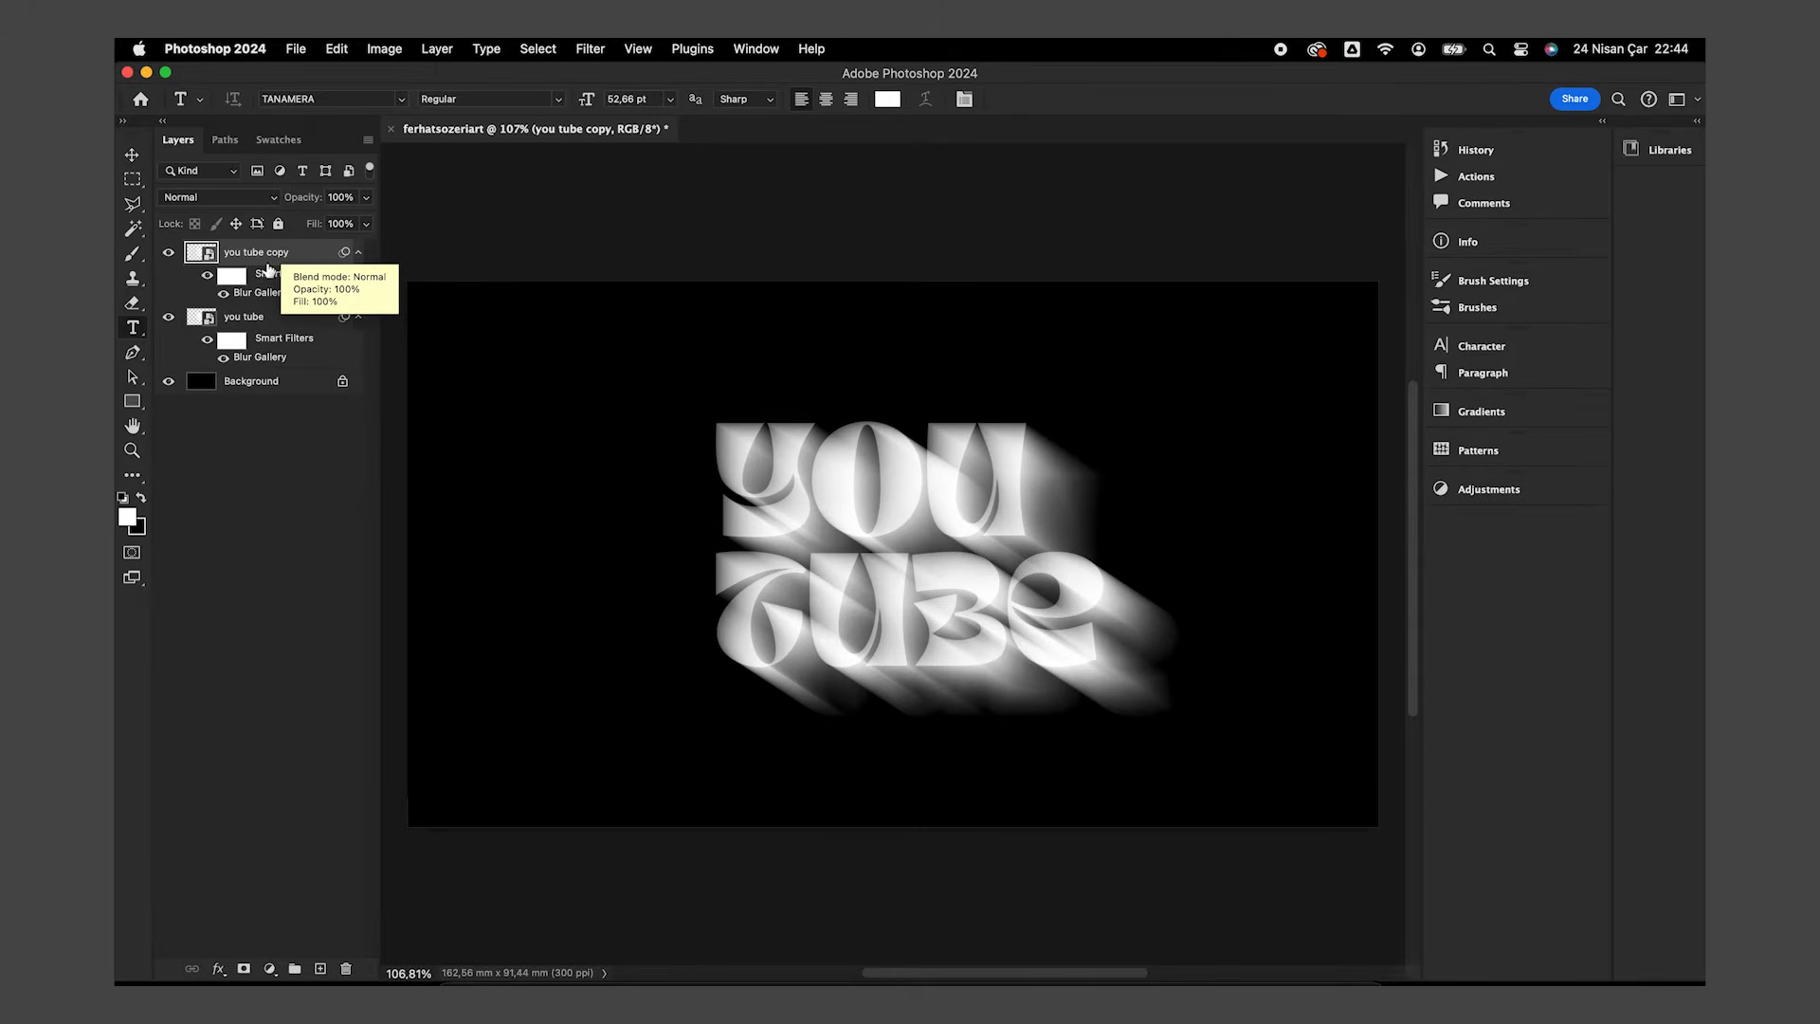
left_click(225, 294)
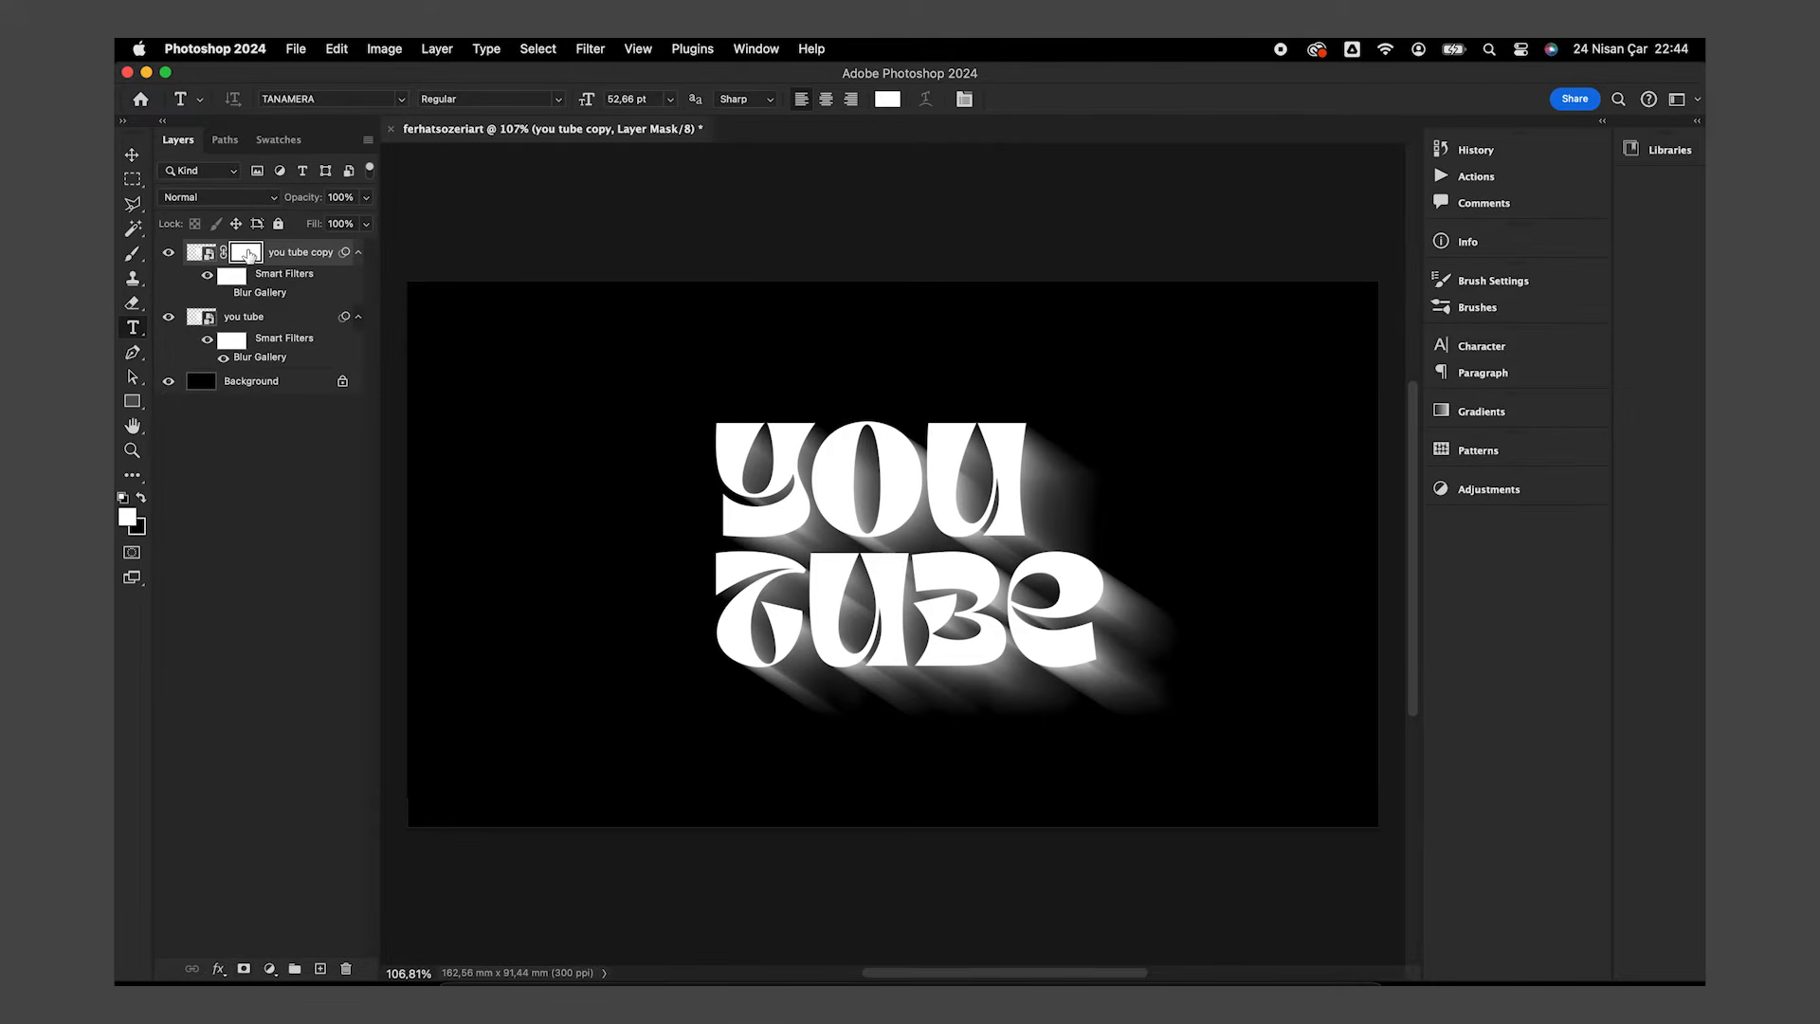
key("super+i")
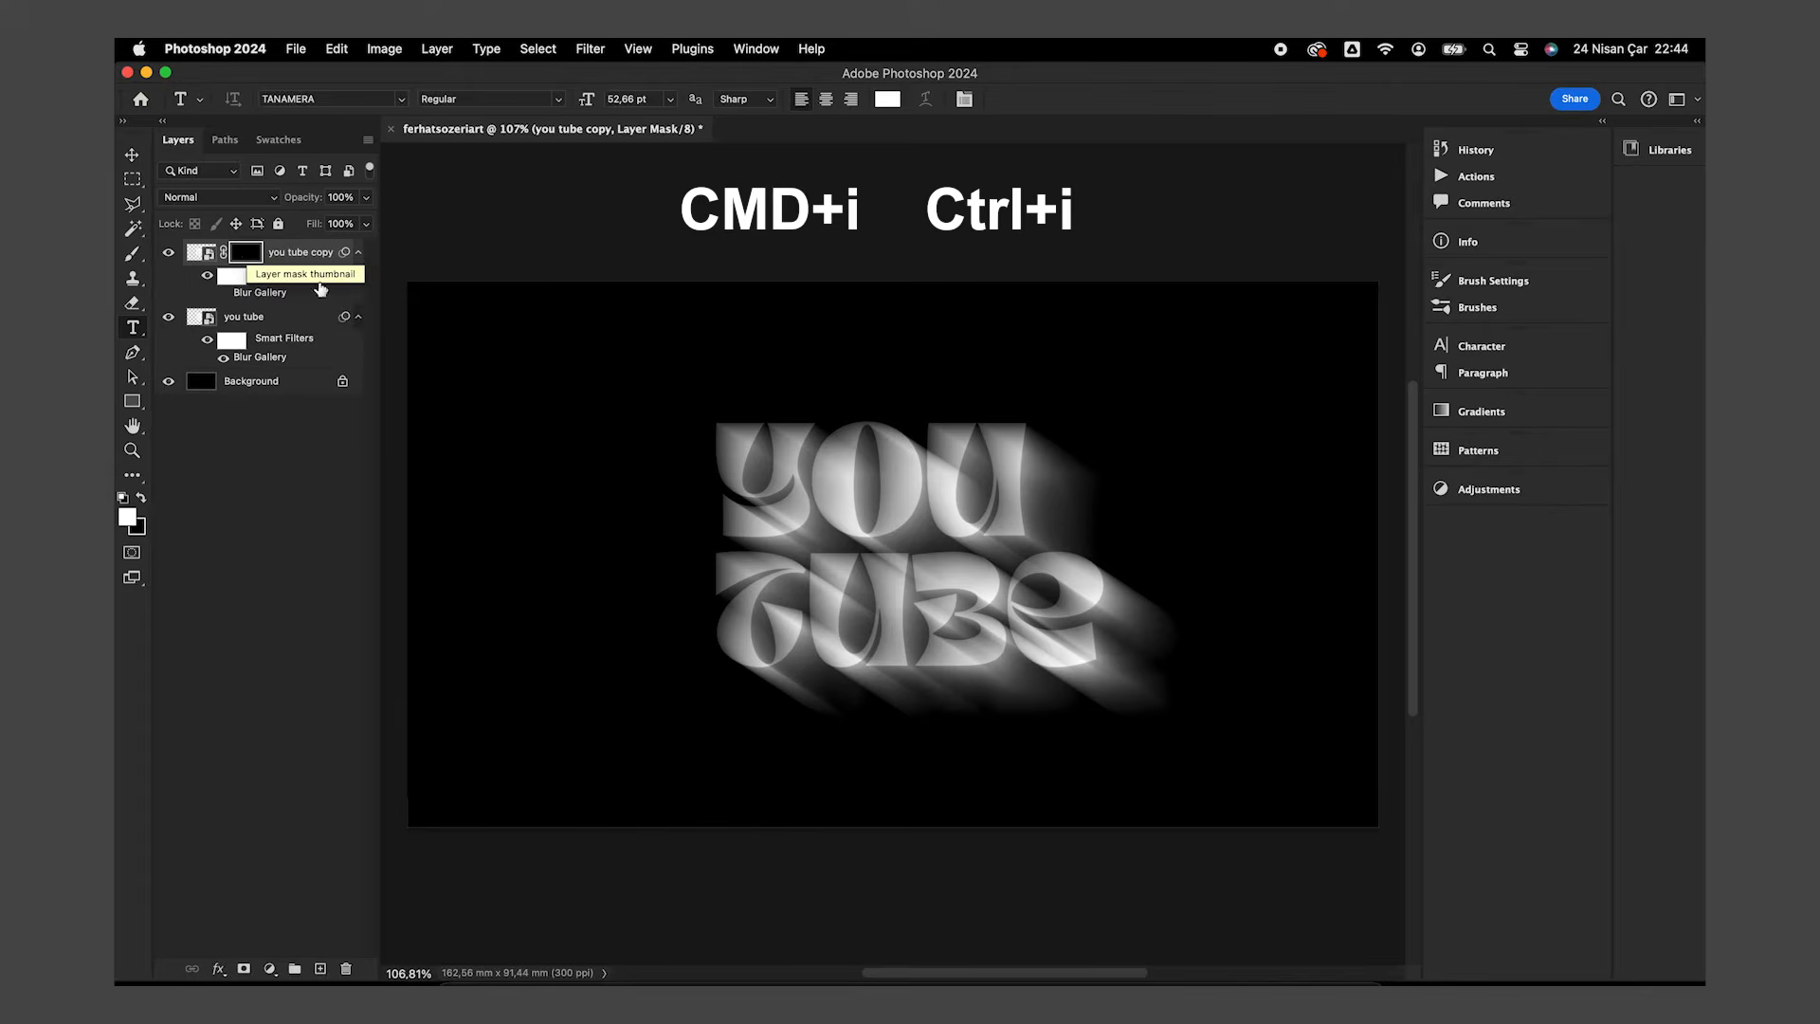
Paint with a soft white brush on the copy's mask to partly reveal the sharp letters of both words
scroll(914, 549, "up", 5)
left_click_drag(914, 514, 907, 481)
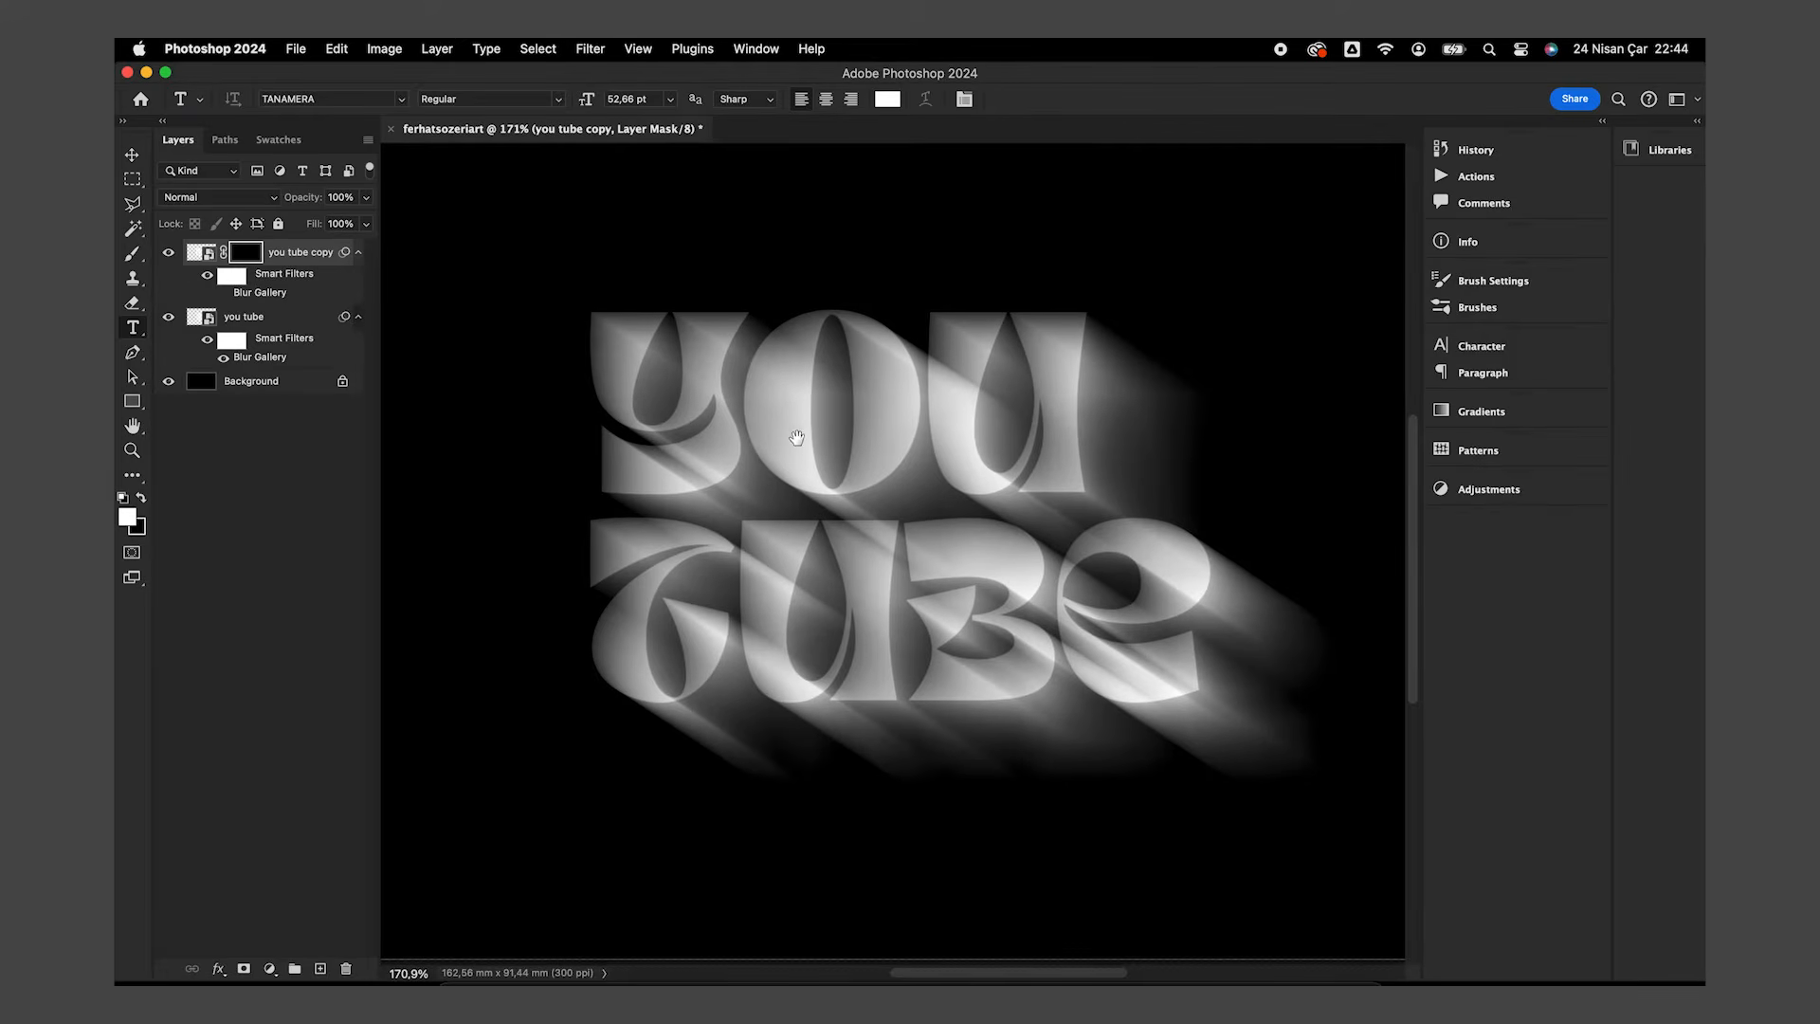
left_click(133, 253)
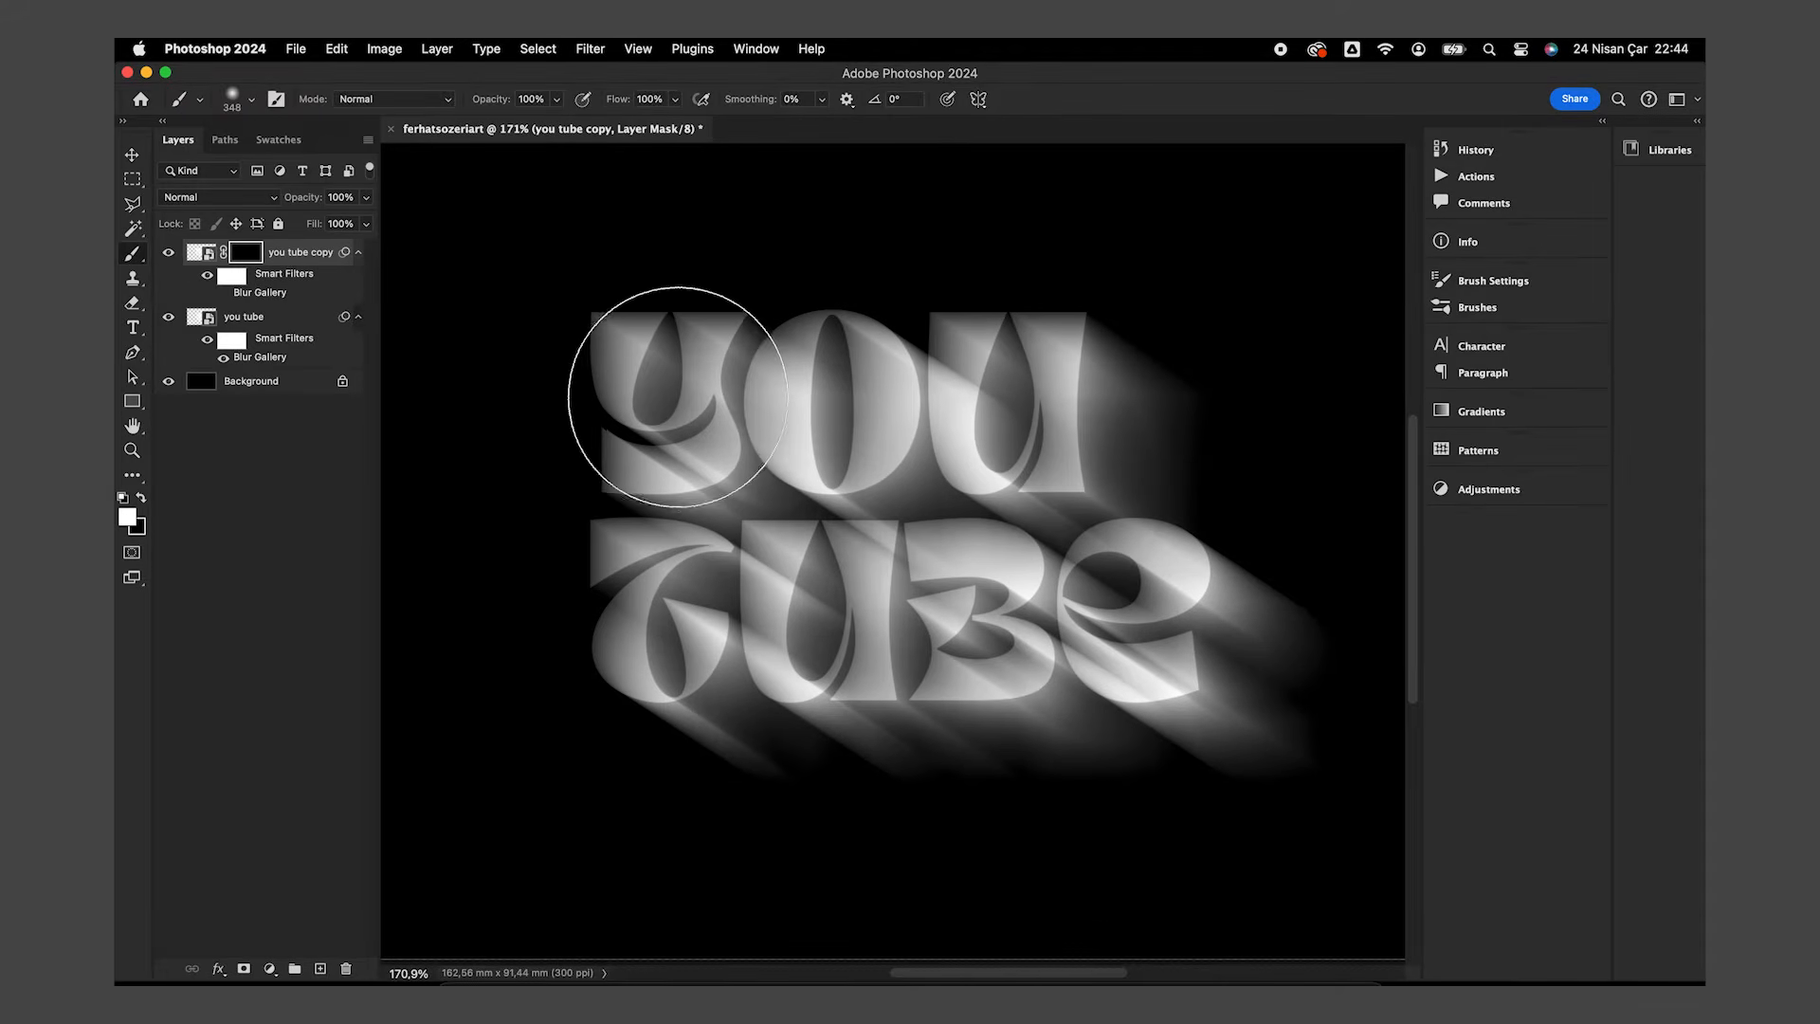
mouse_move(662, 374)
left_mouse_down()
mouse_move(650, 360)
mouse_move(853, 379)
left_mouse_up()
mouse_move(1079, 482)
left_mouse_down()
mouse_move(979, 600)
mouse_move(993, 584)
mouse_move(909, 610)
mouse_move(858, 587)
mouse_move(767, 606)
mouse_move(605, 582)
left_mouse_up()
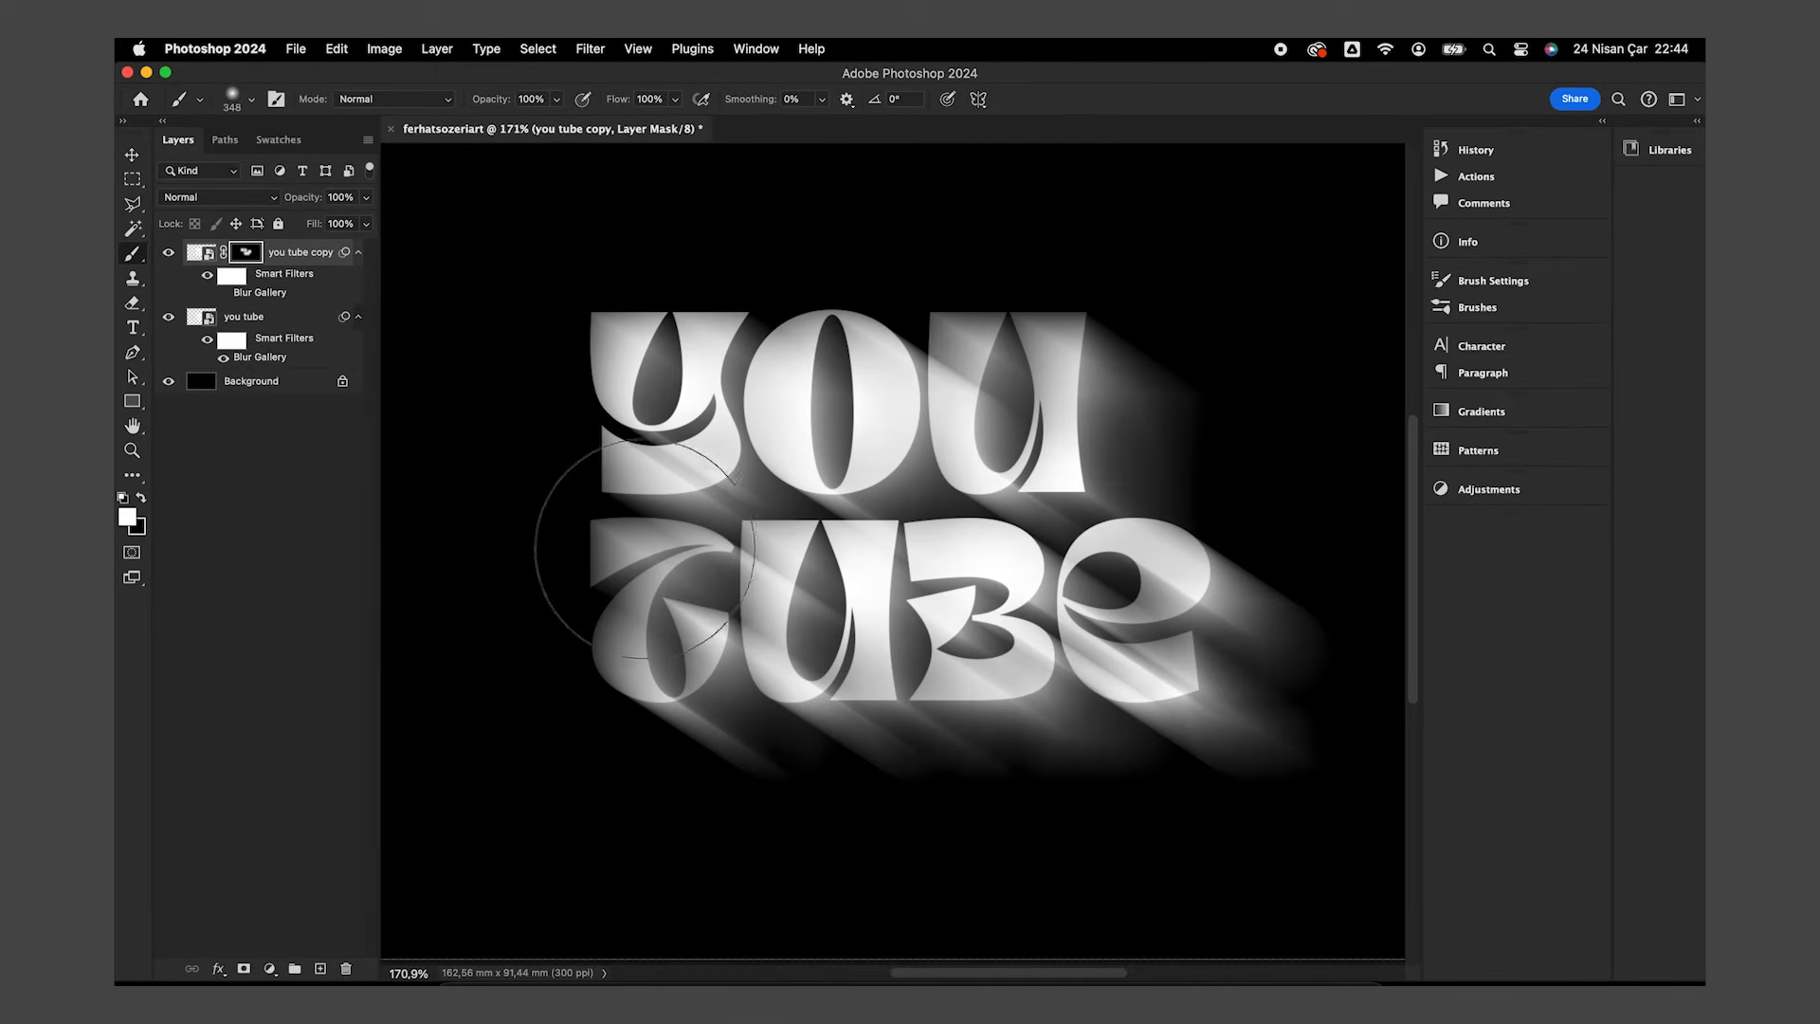
left_click(650, 542)
left_click(1034, 384)
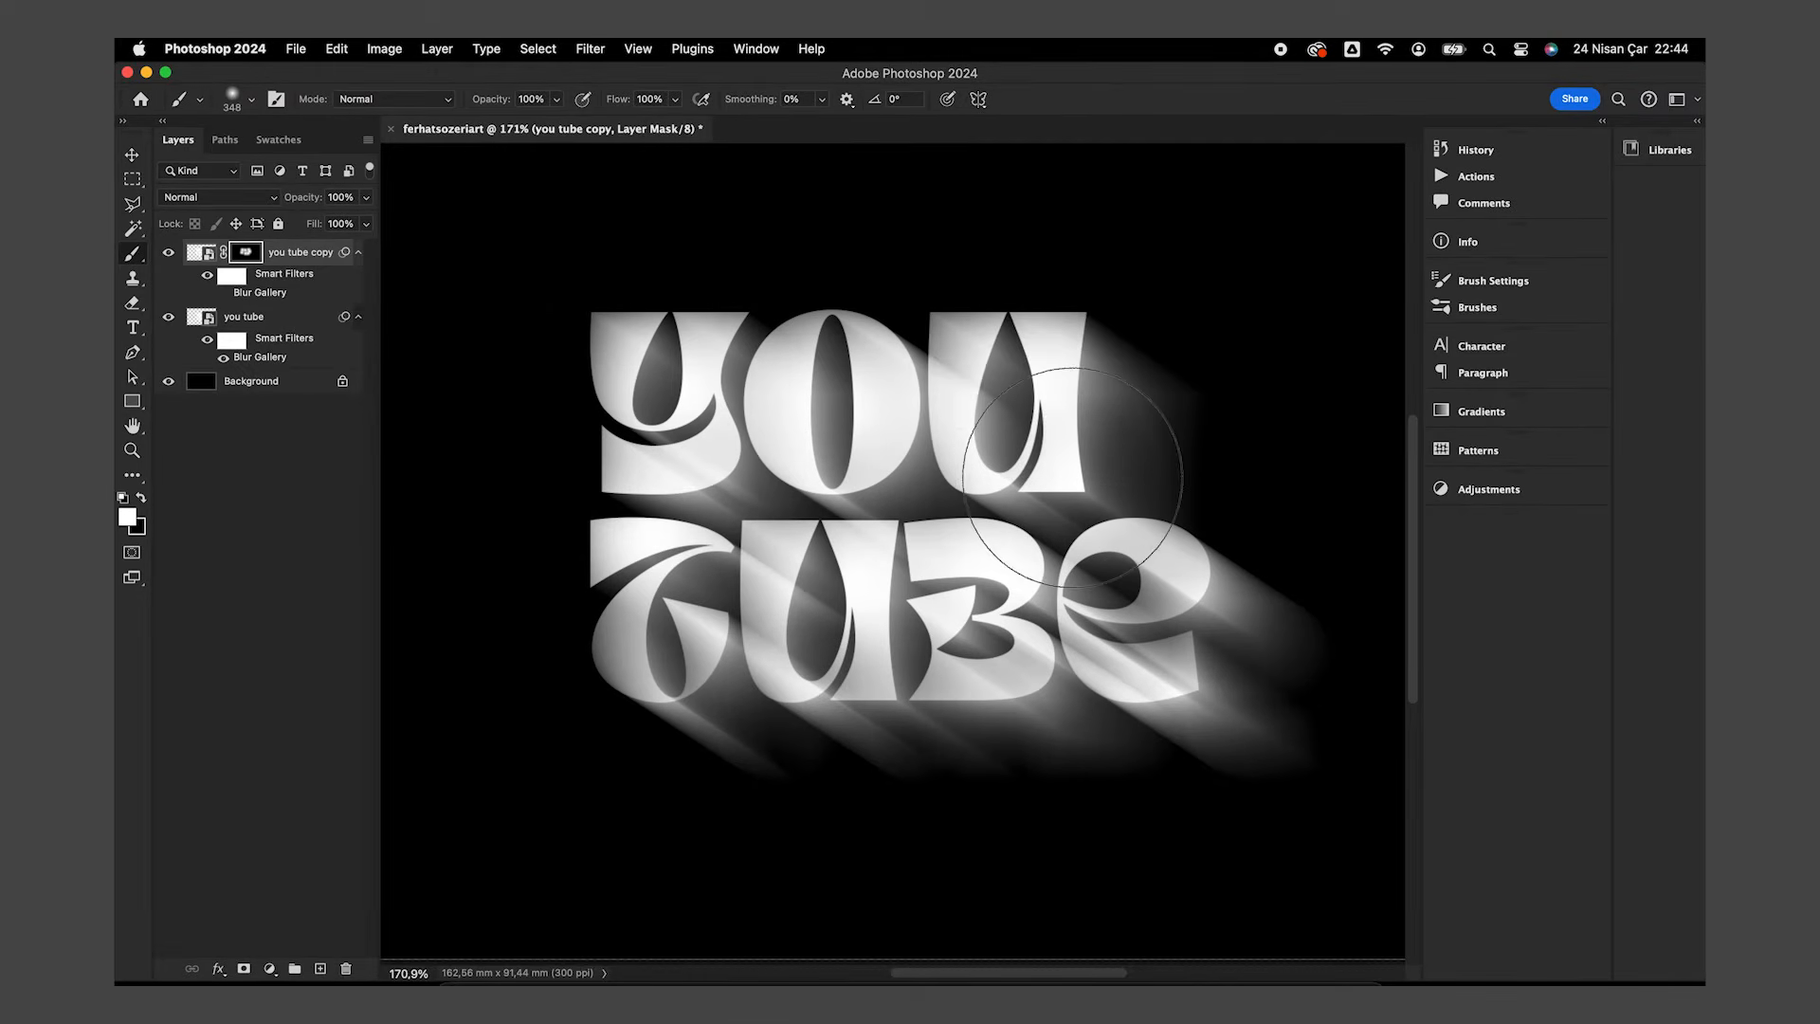
key("super+z")
left_click(1029, 417)
key("super+z")
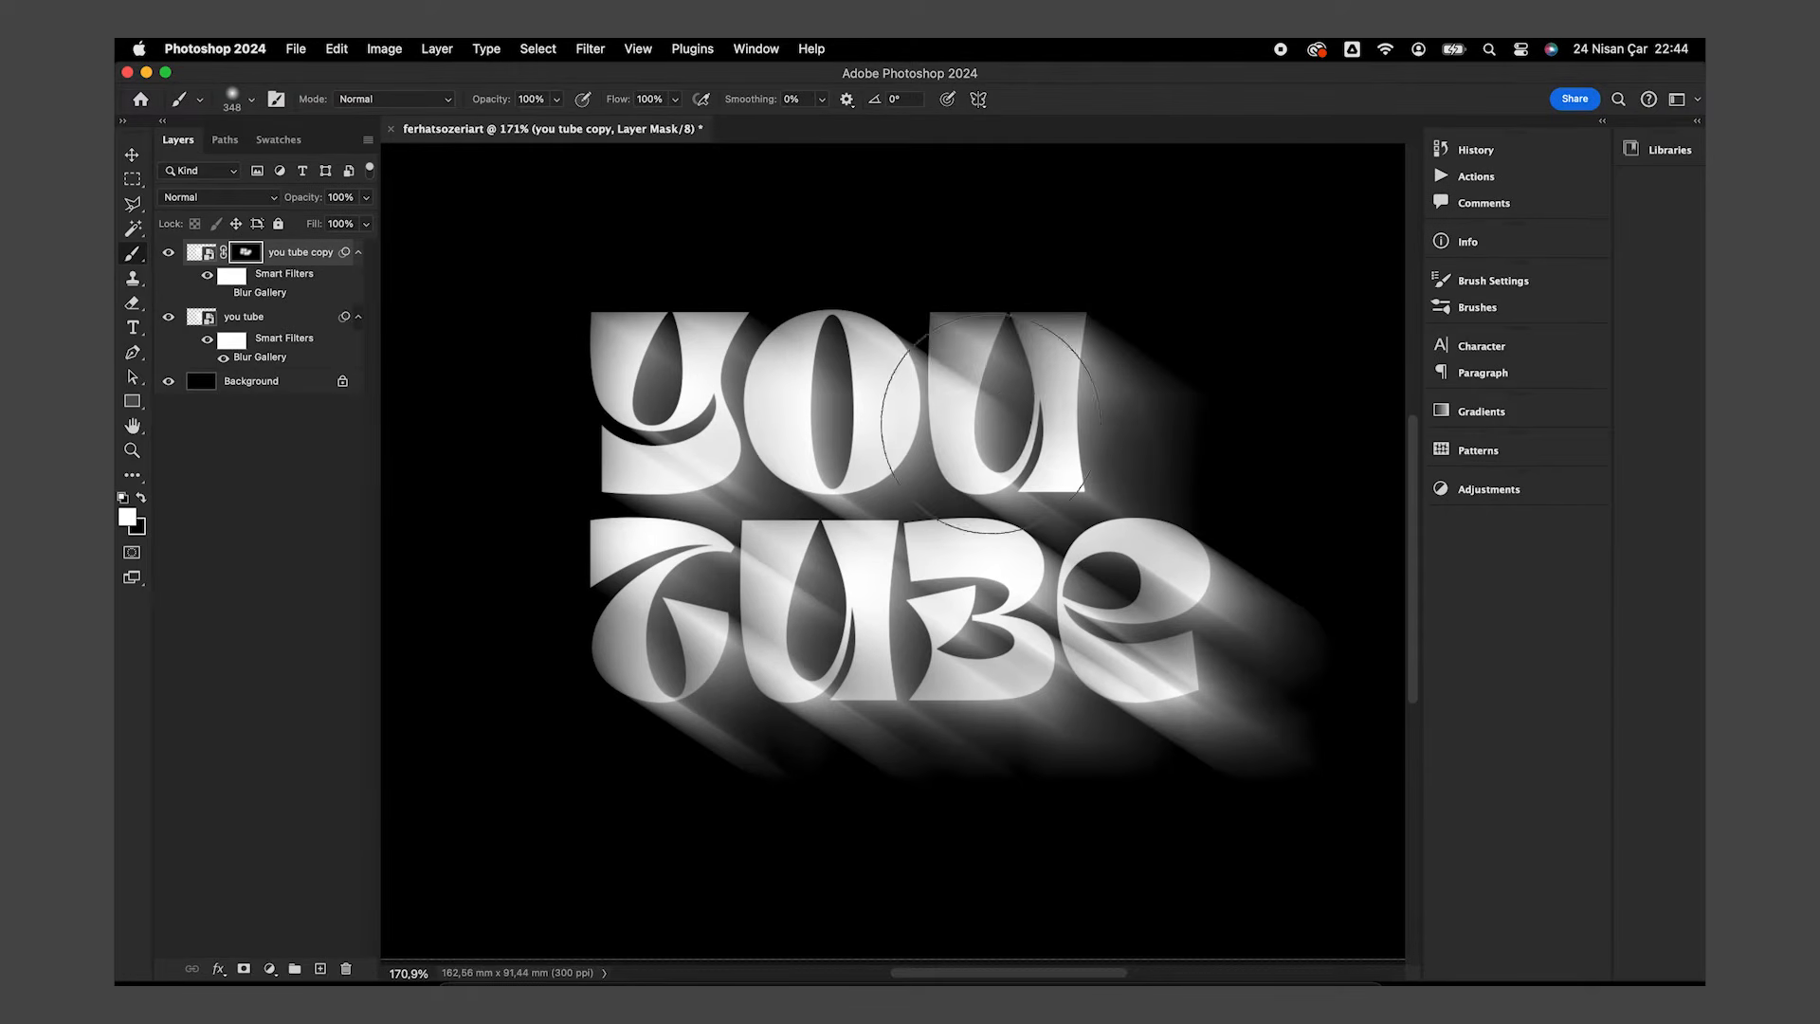
left_click(1019, 432)
scroll(1096, 453, "down", 5)
mouse_move(1026, 452)
left_mouse_down()
mouse_move(953, 449)
mouse_move(1041, 464)
left_mouse_up()
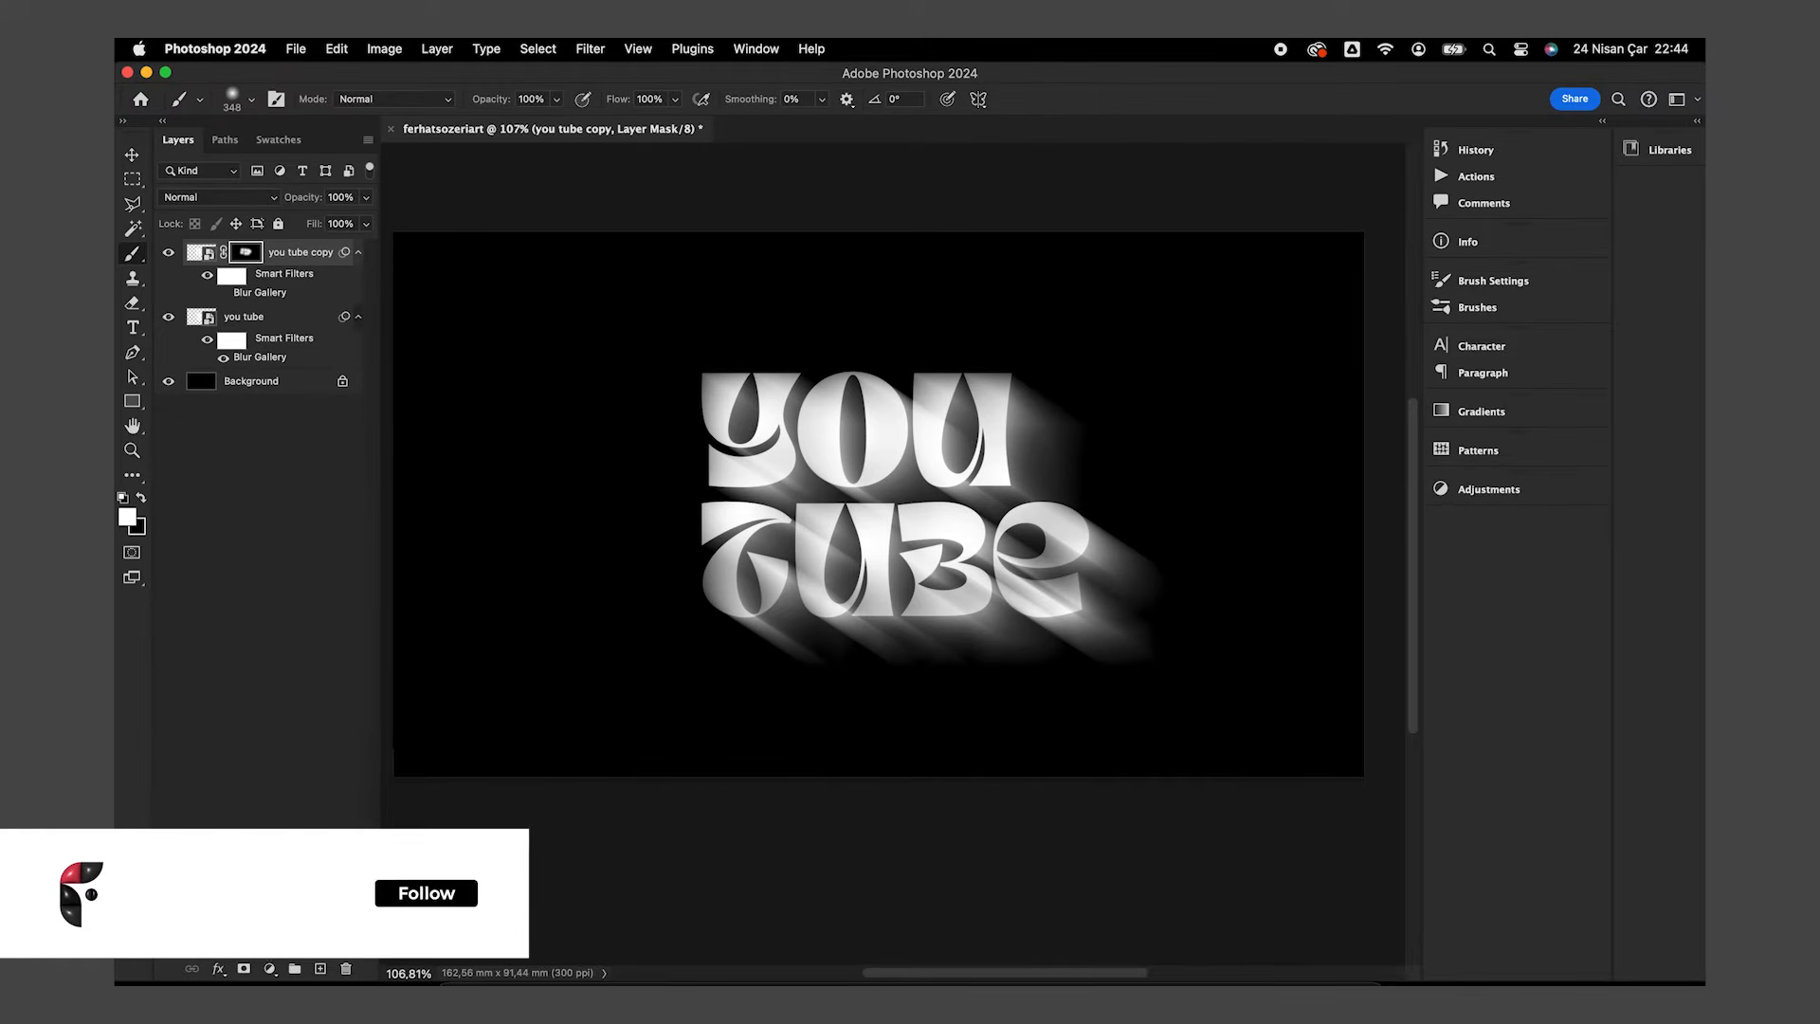
Add a Gradient Map adjustment above the text layers using the white, red, black and grey preset gradient
left_click(269, 968)
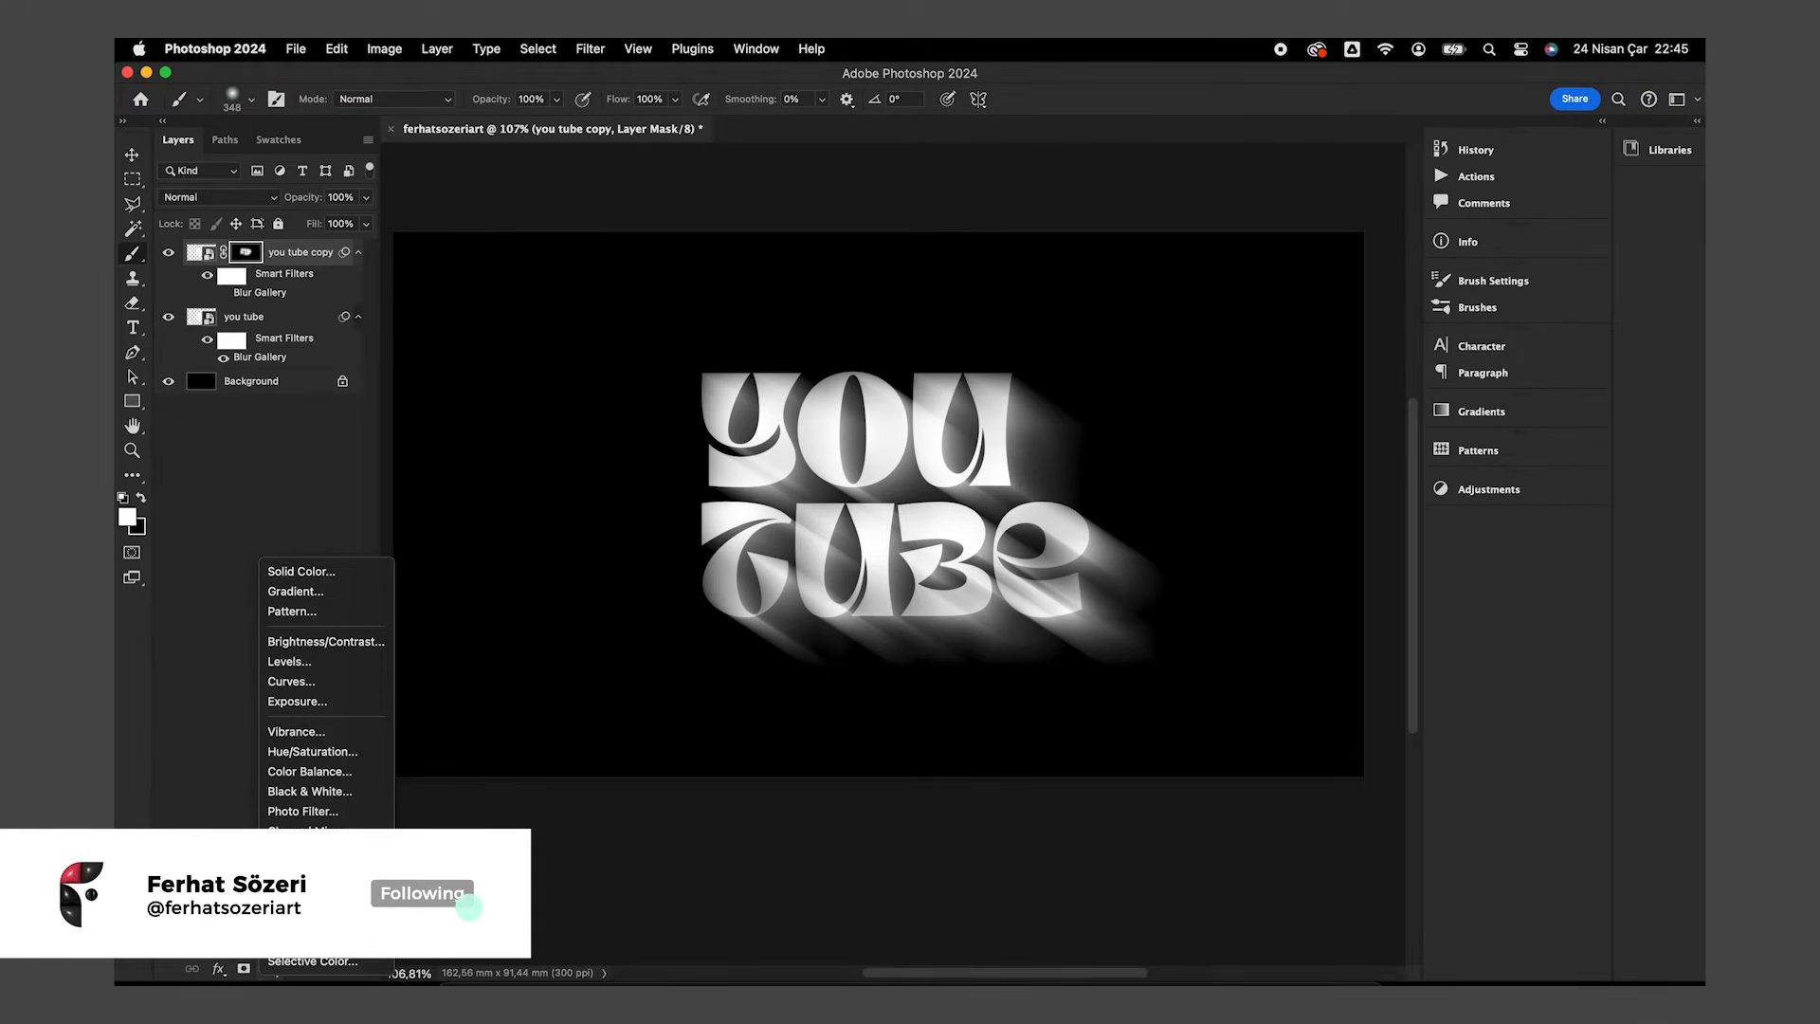
left_click(303, 940)
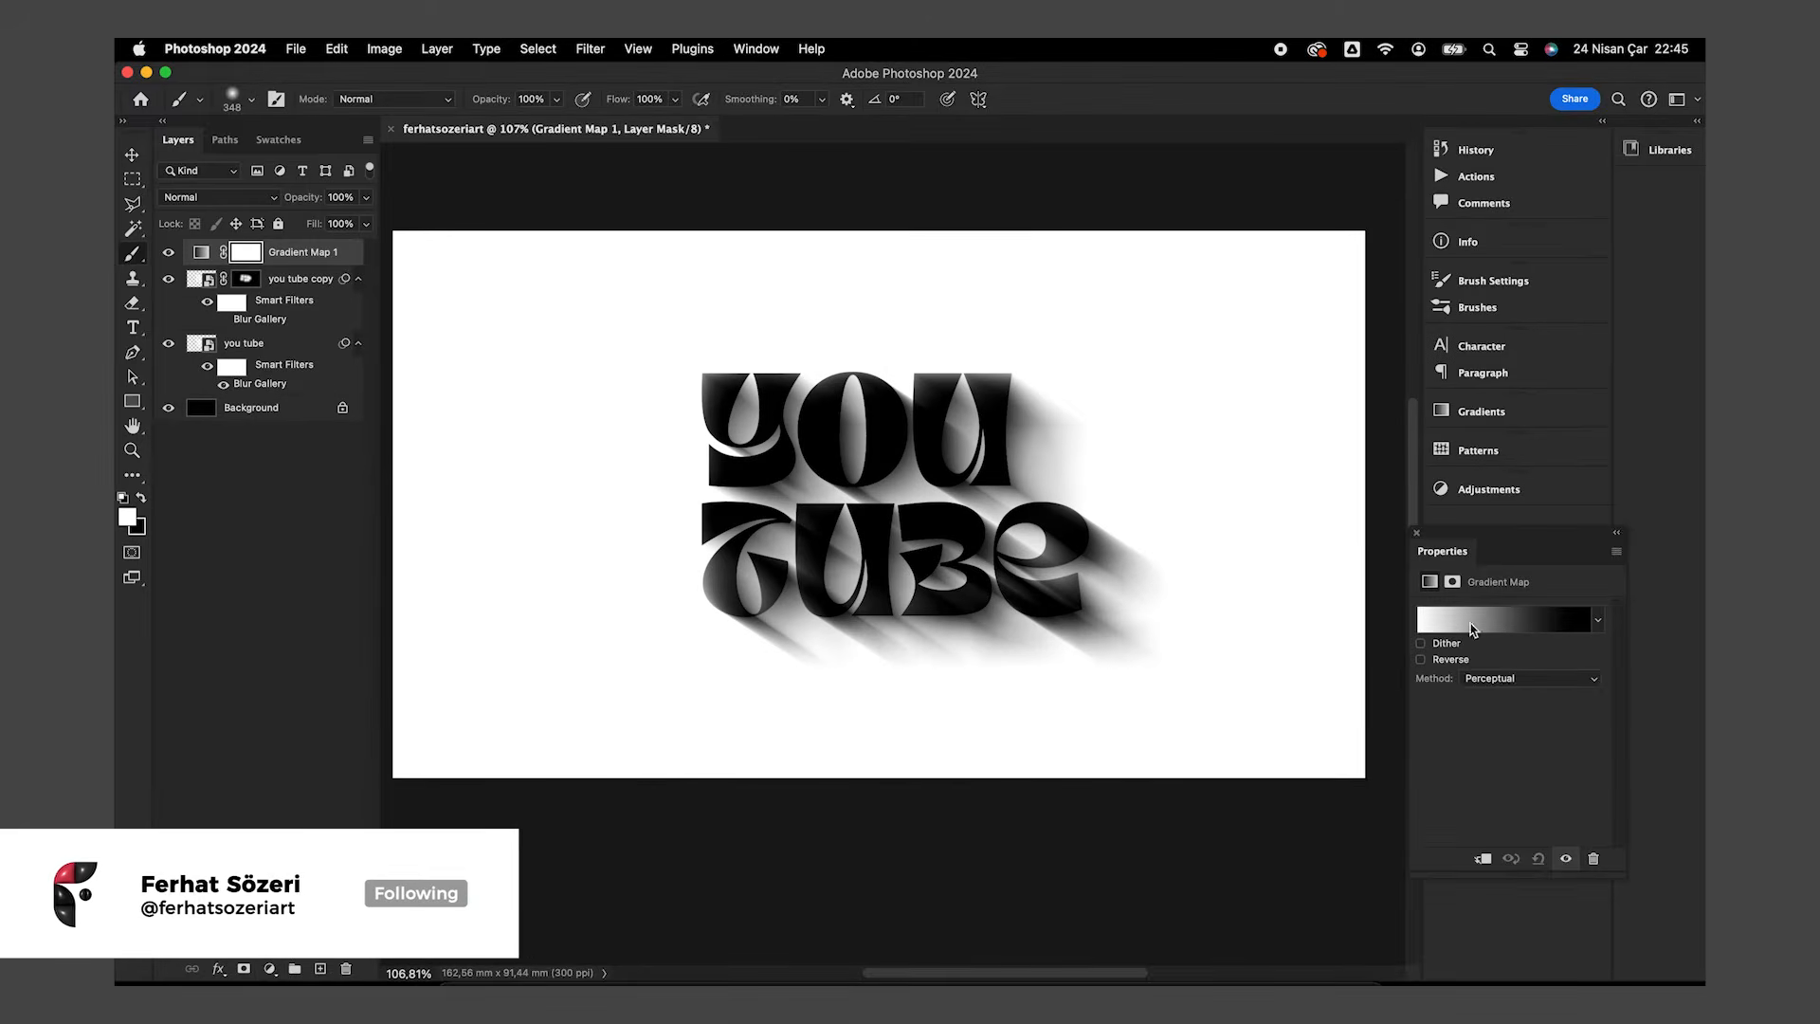
left_click(1498, 619)
scroll(1422, 508, "down", 3)
scroll(1285, 575, "up", 1)
scroll(1285, 575, "down", 1)
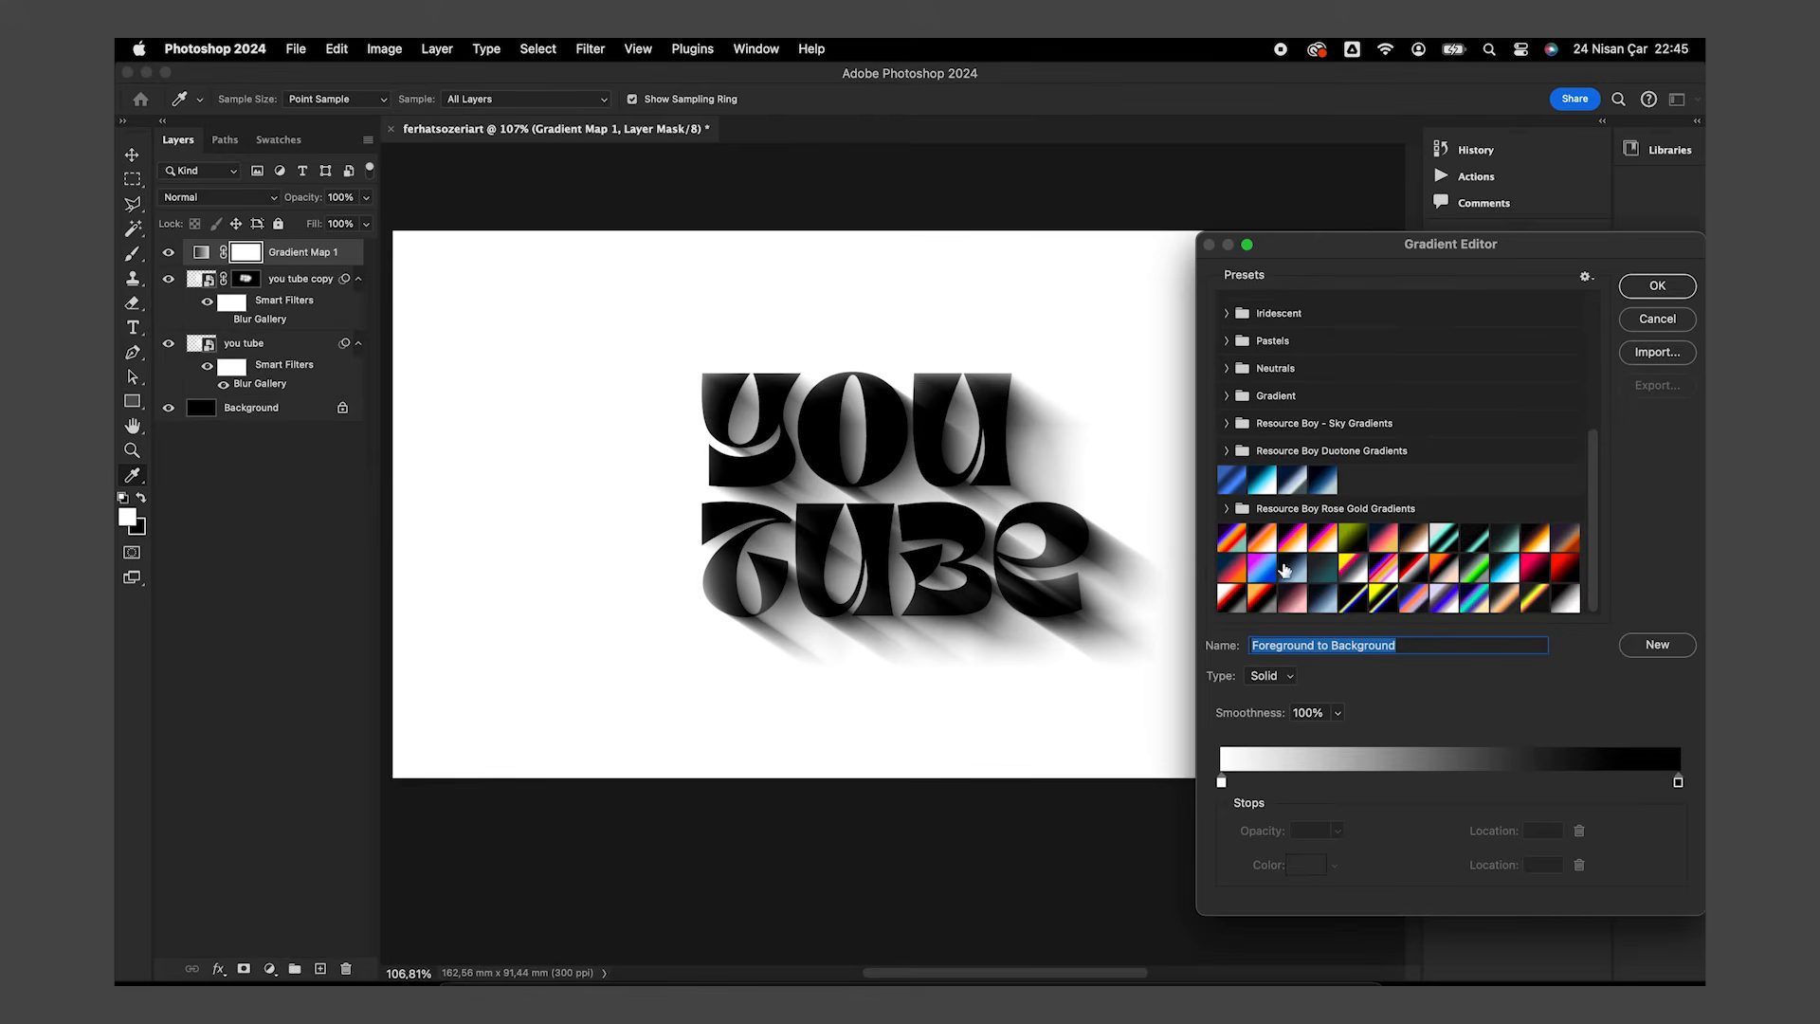
left_click(1232, 598)
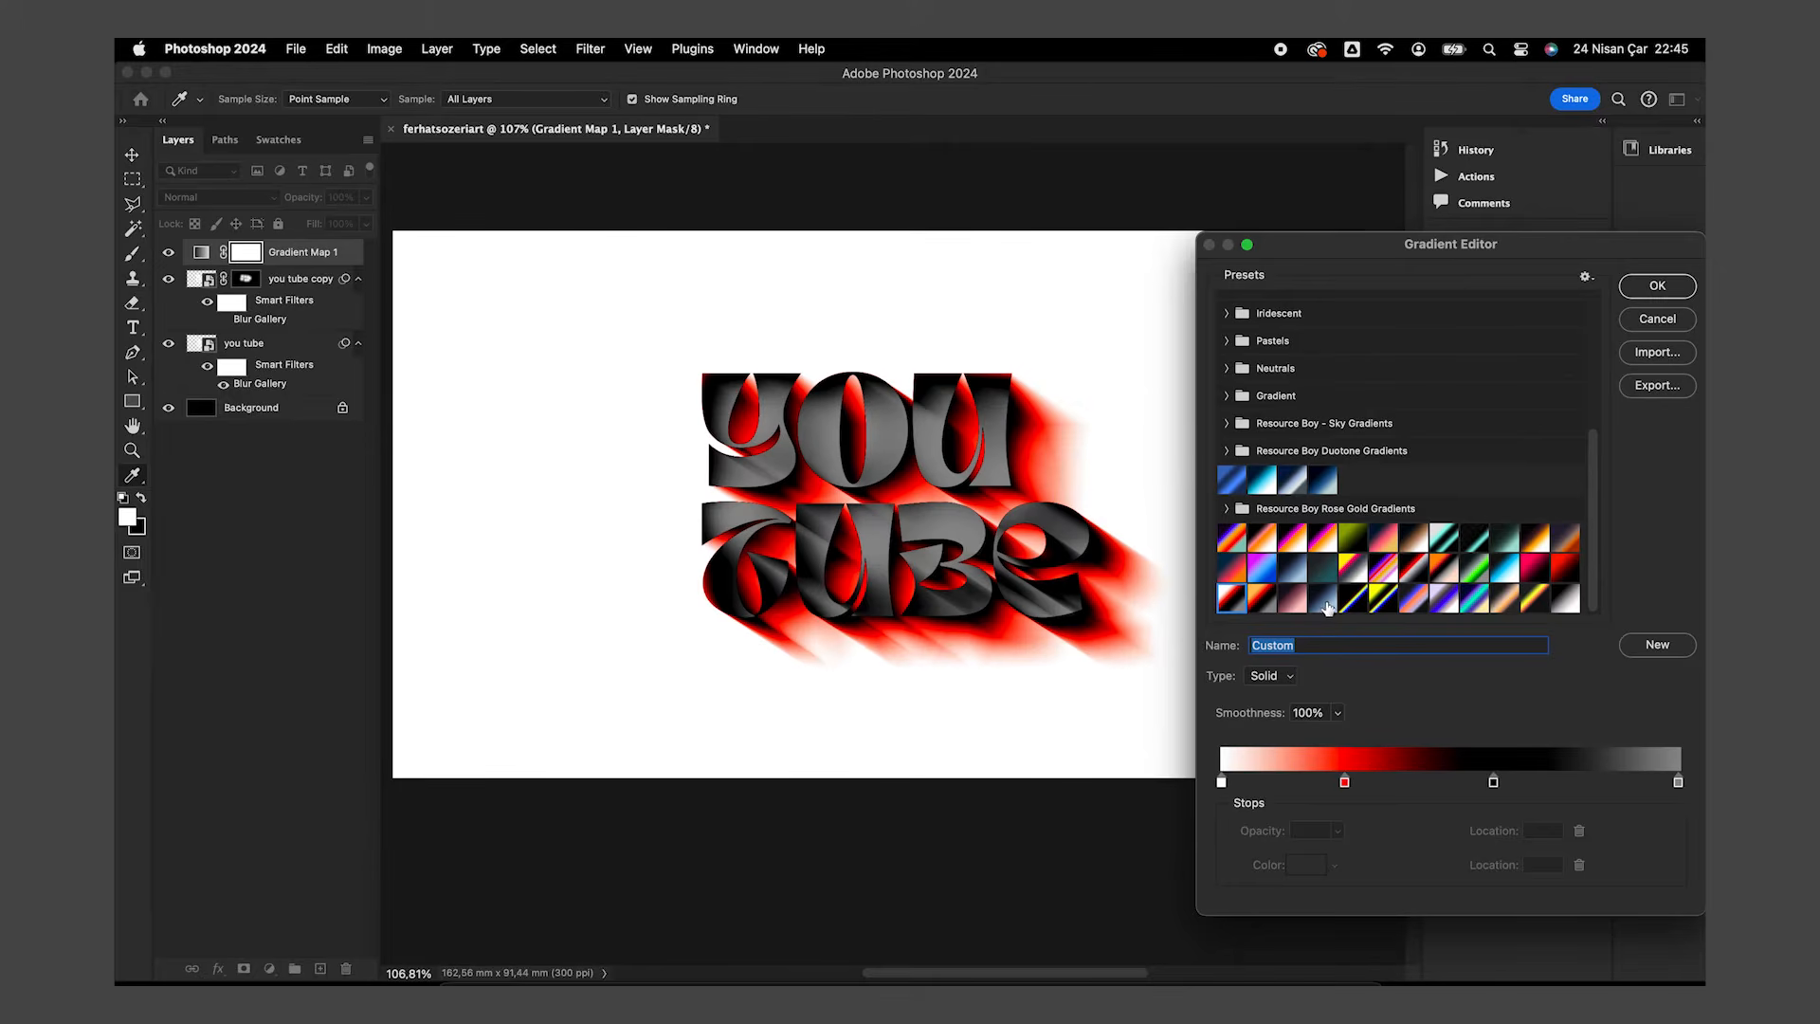
left_click(1652, 287)
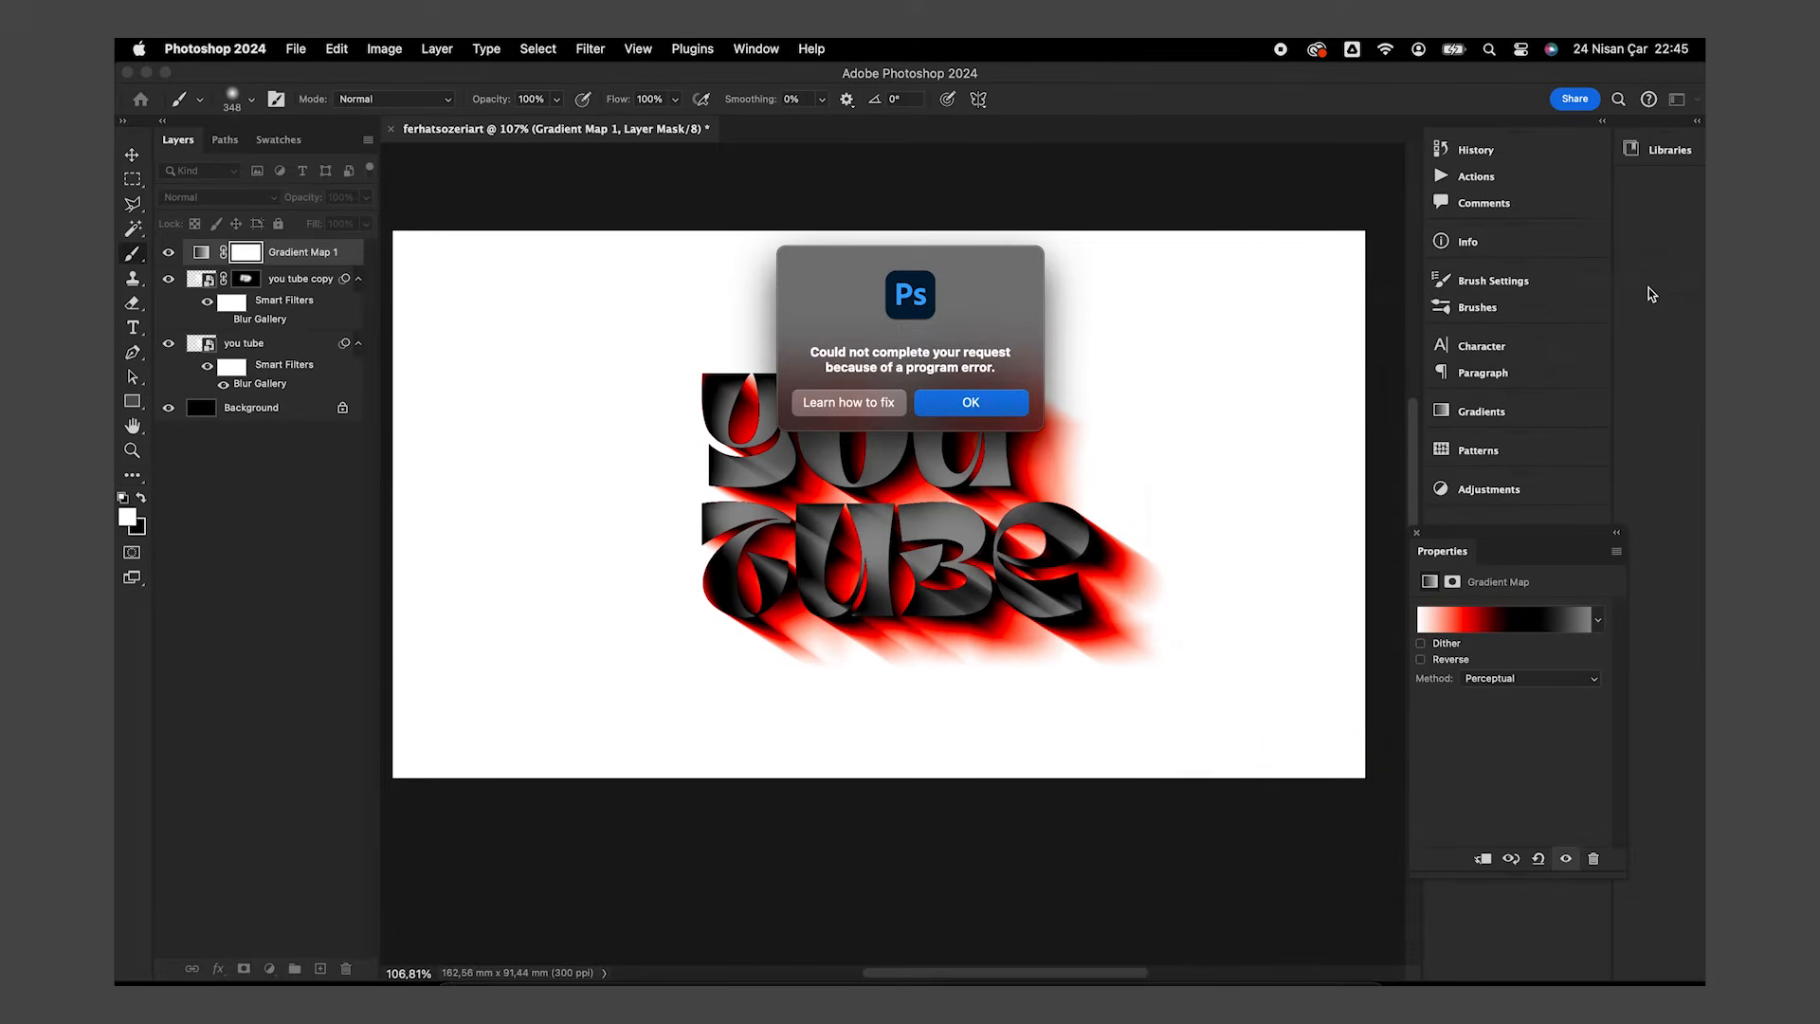
left_click(1003, 403)
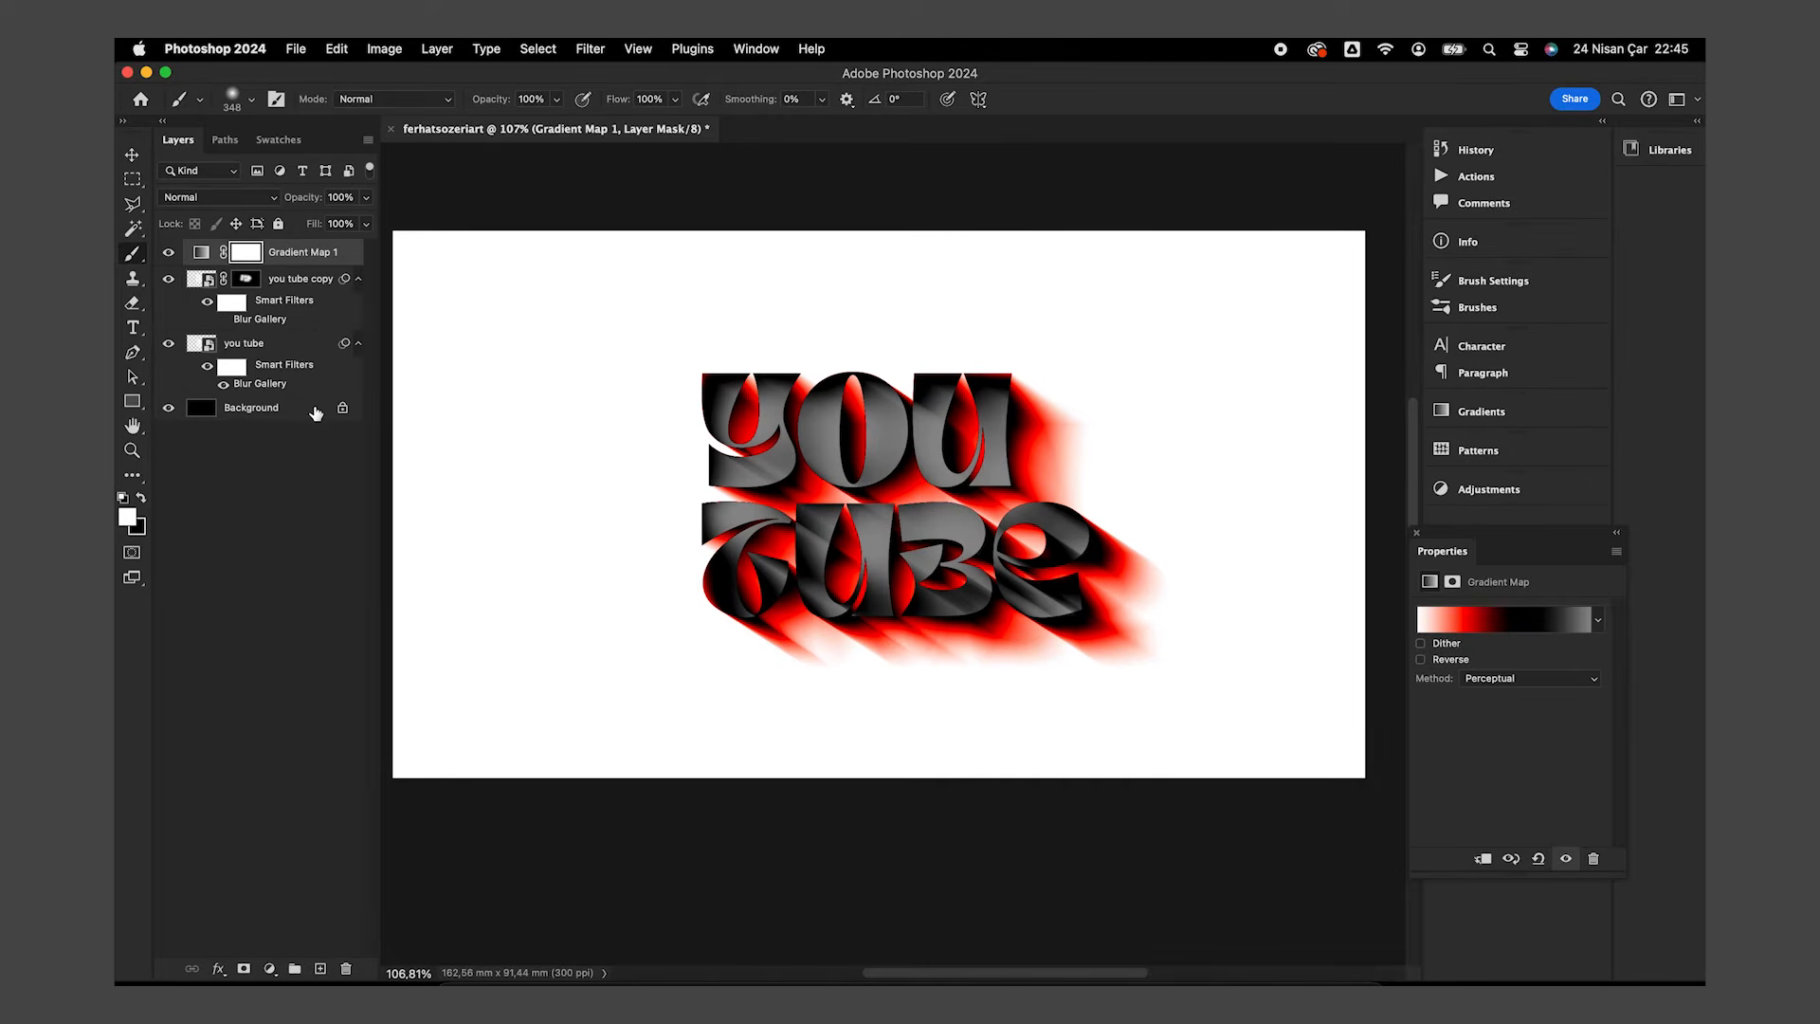
Merge the gradient map, both text layers and the background into a single layer
left_click(318, 420, "shift")
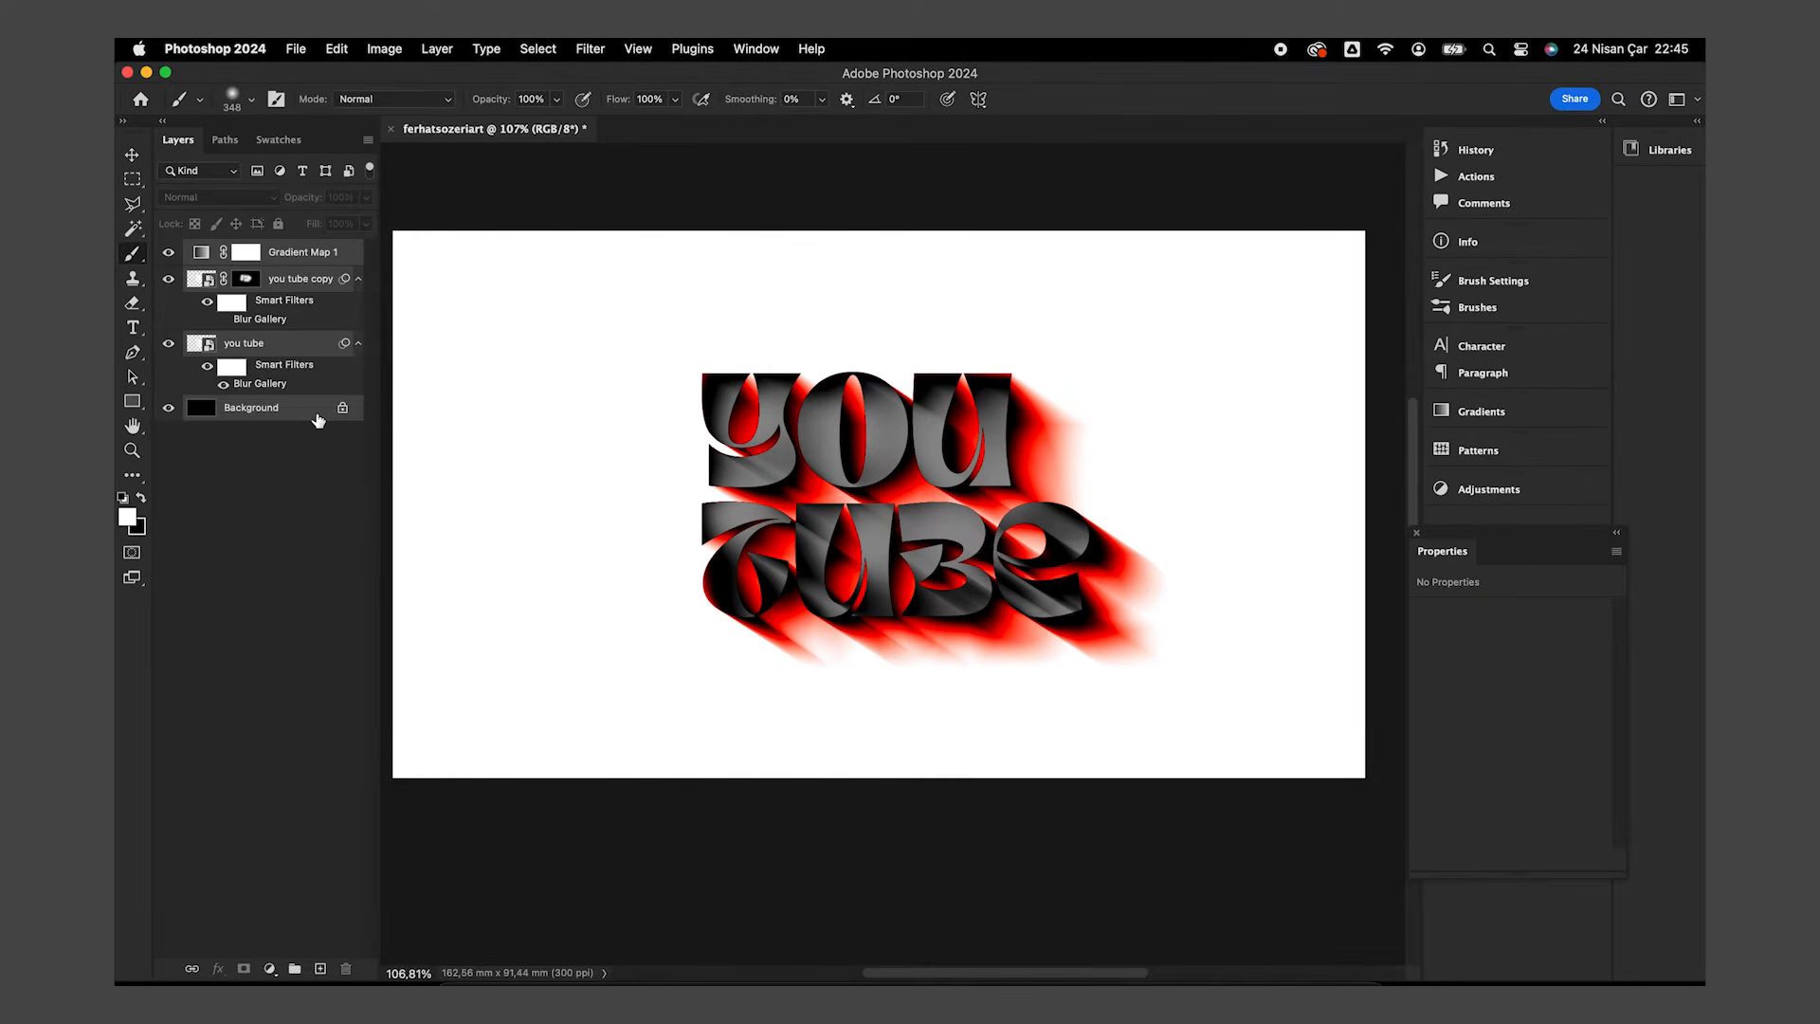
right_click(289, 290)
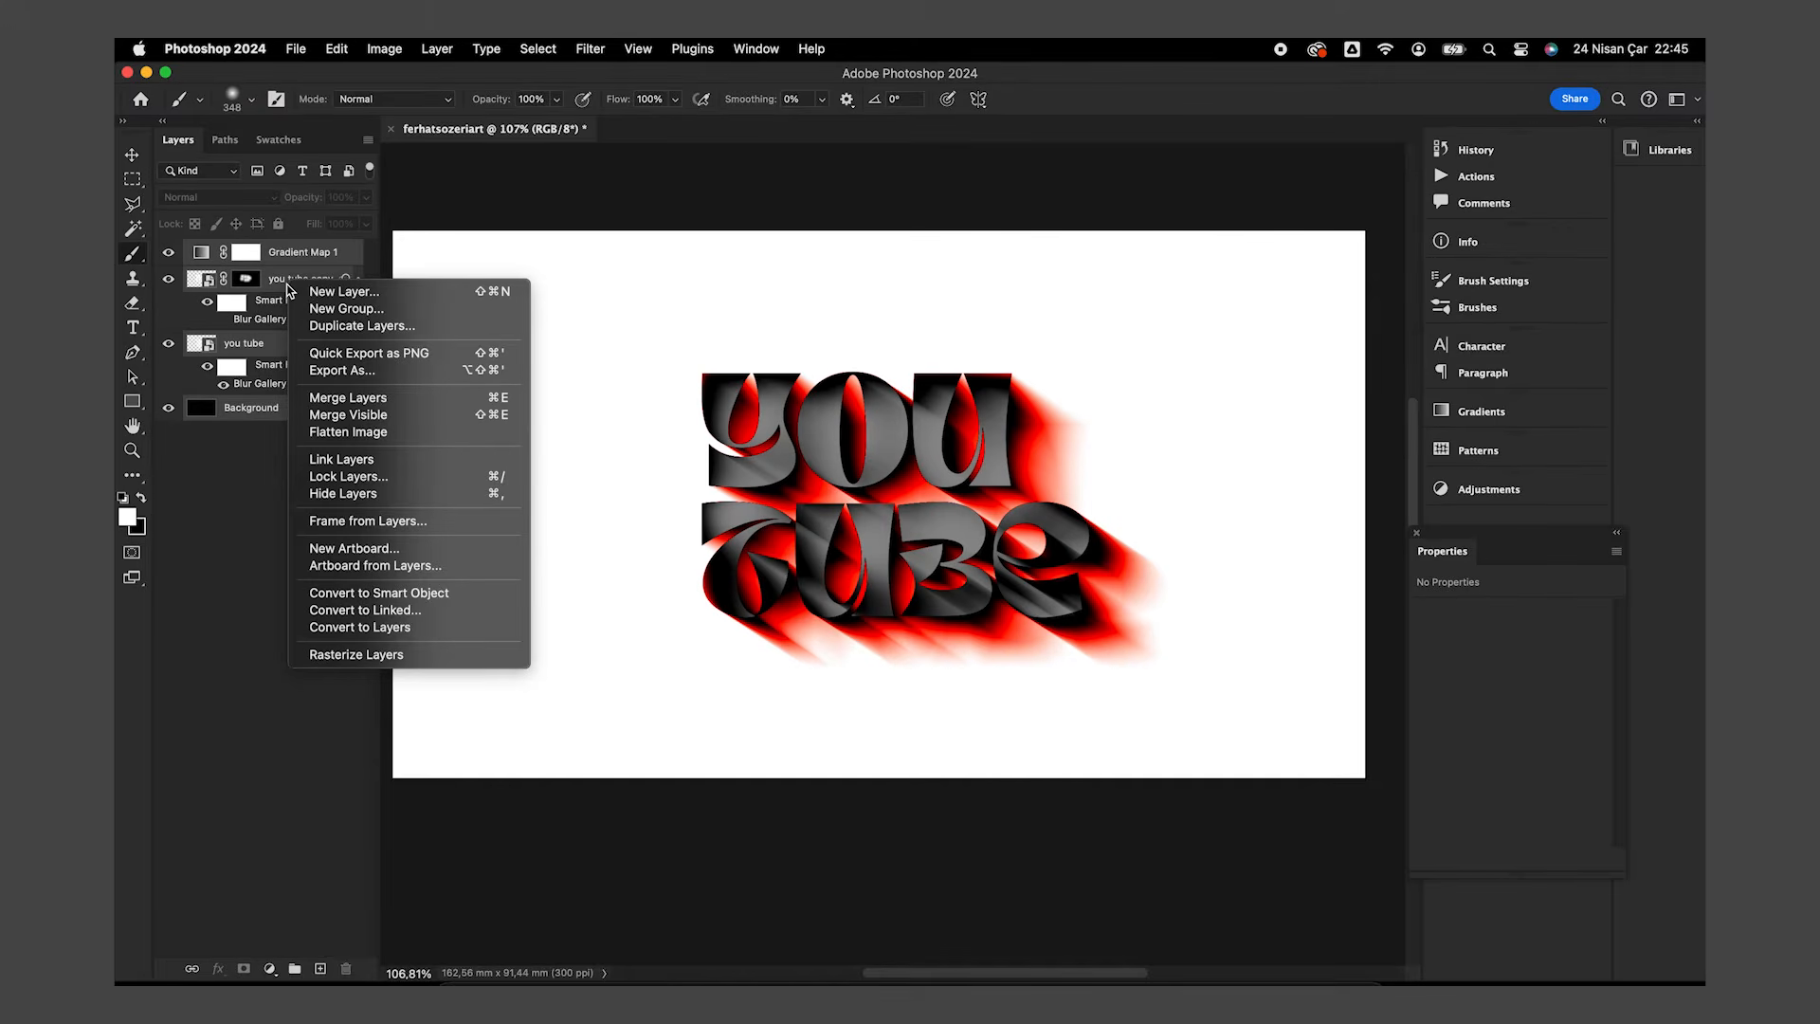
left_click(340, 399)
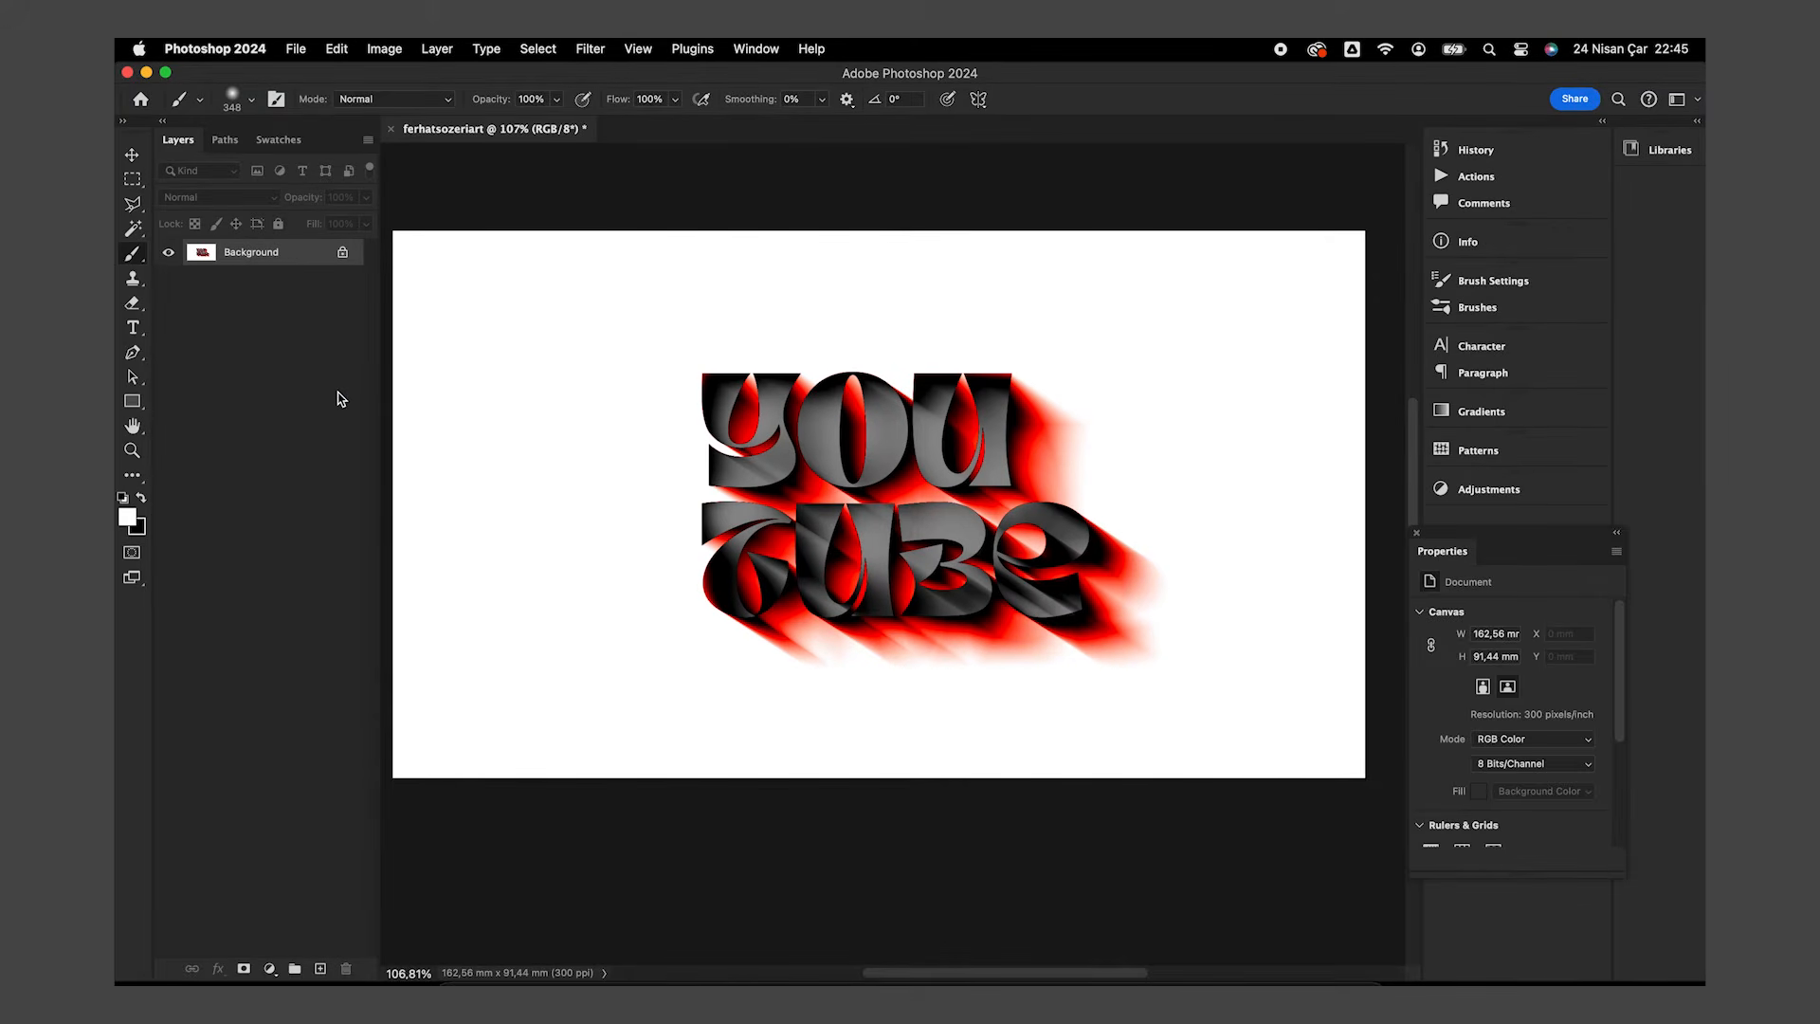
key("v")
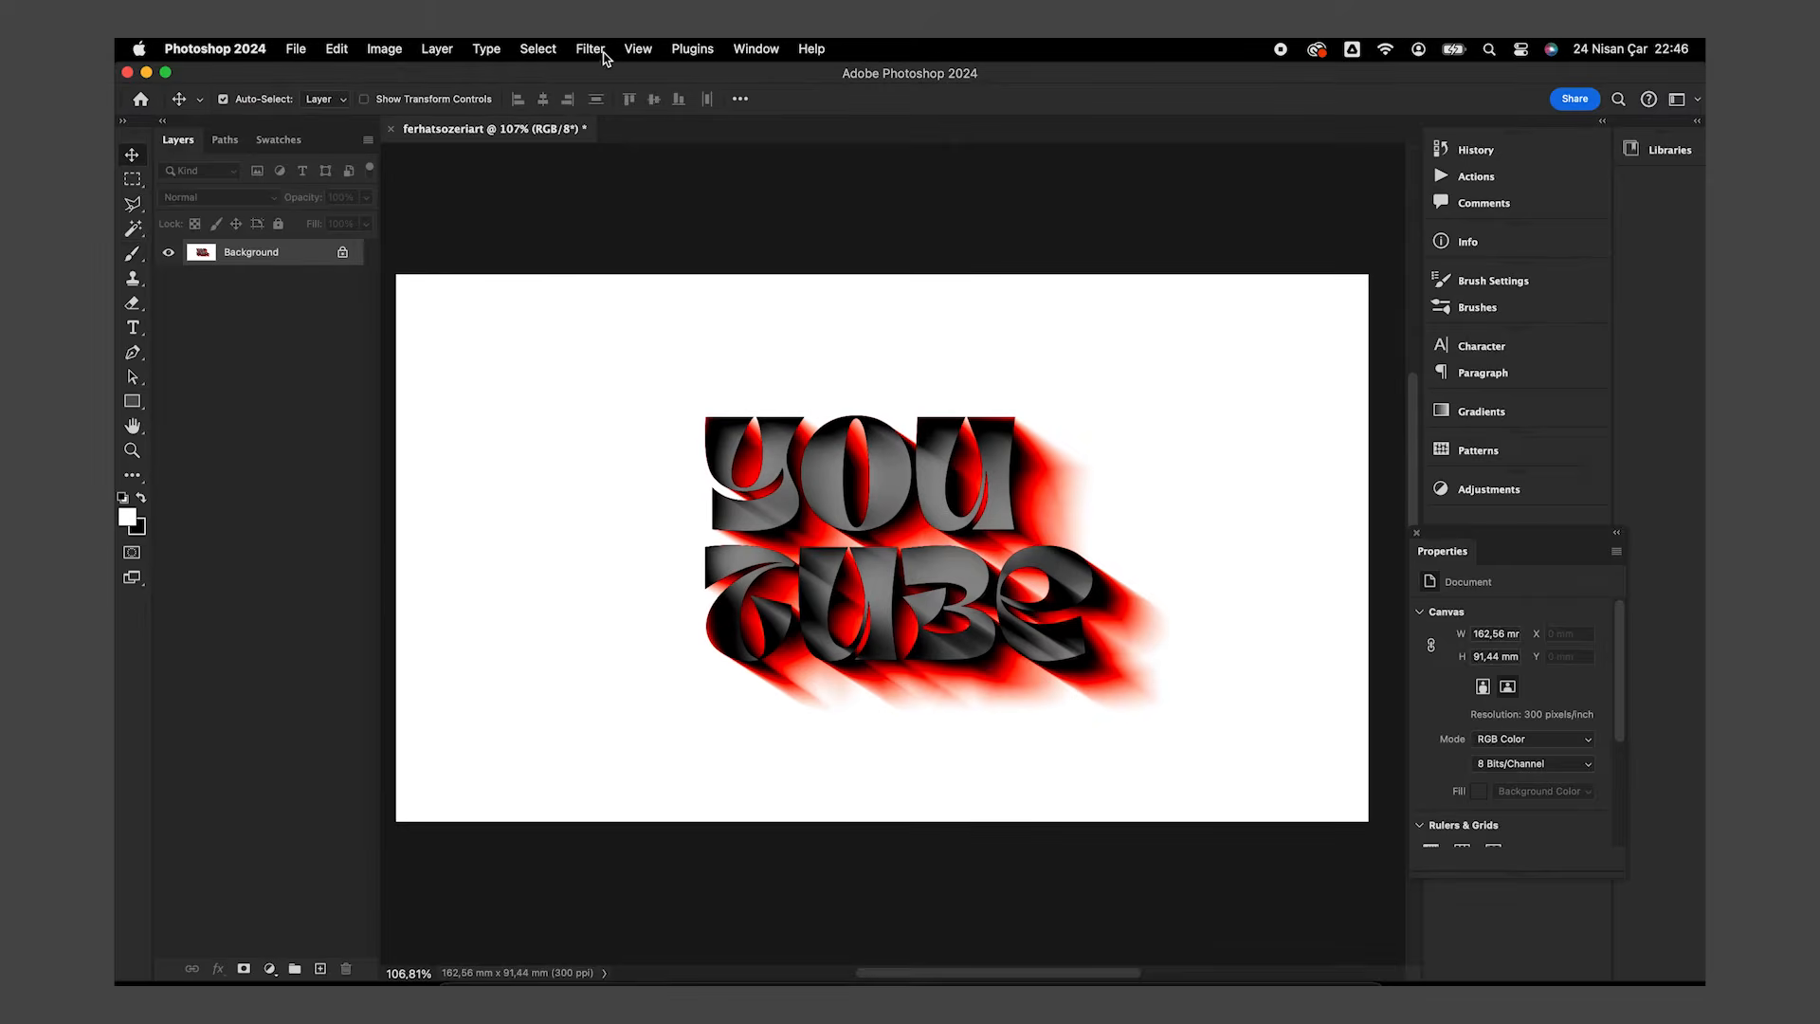
In Liquify, pull the red shadow of TUBE's last letter in an upward curve past the canvas's right edge
left_click(591, 49)
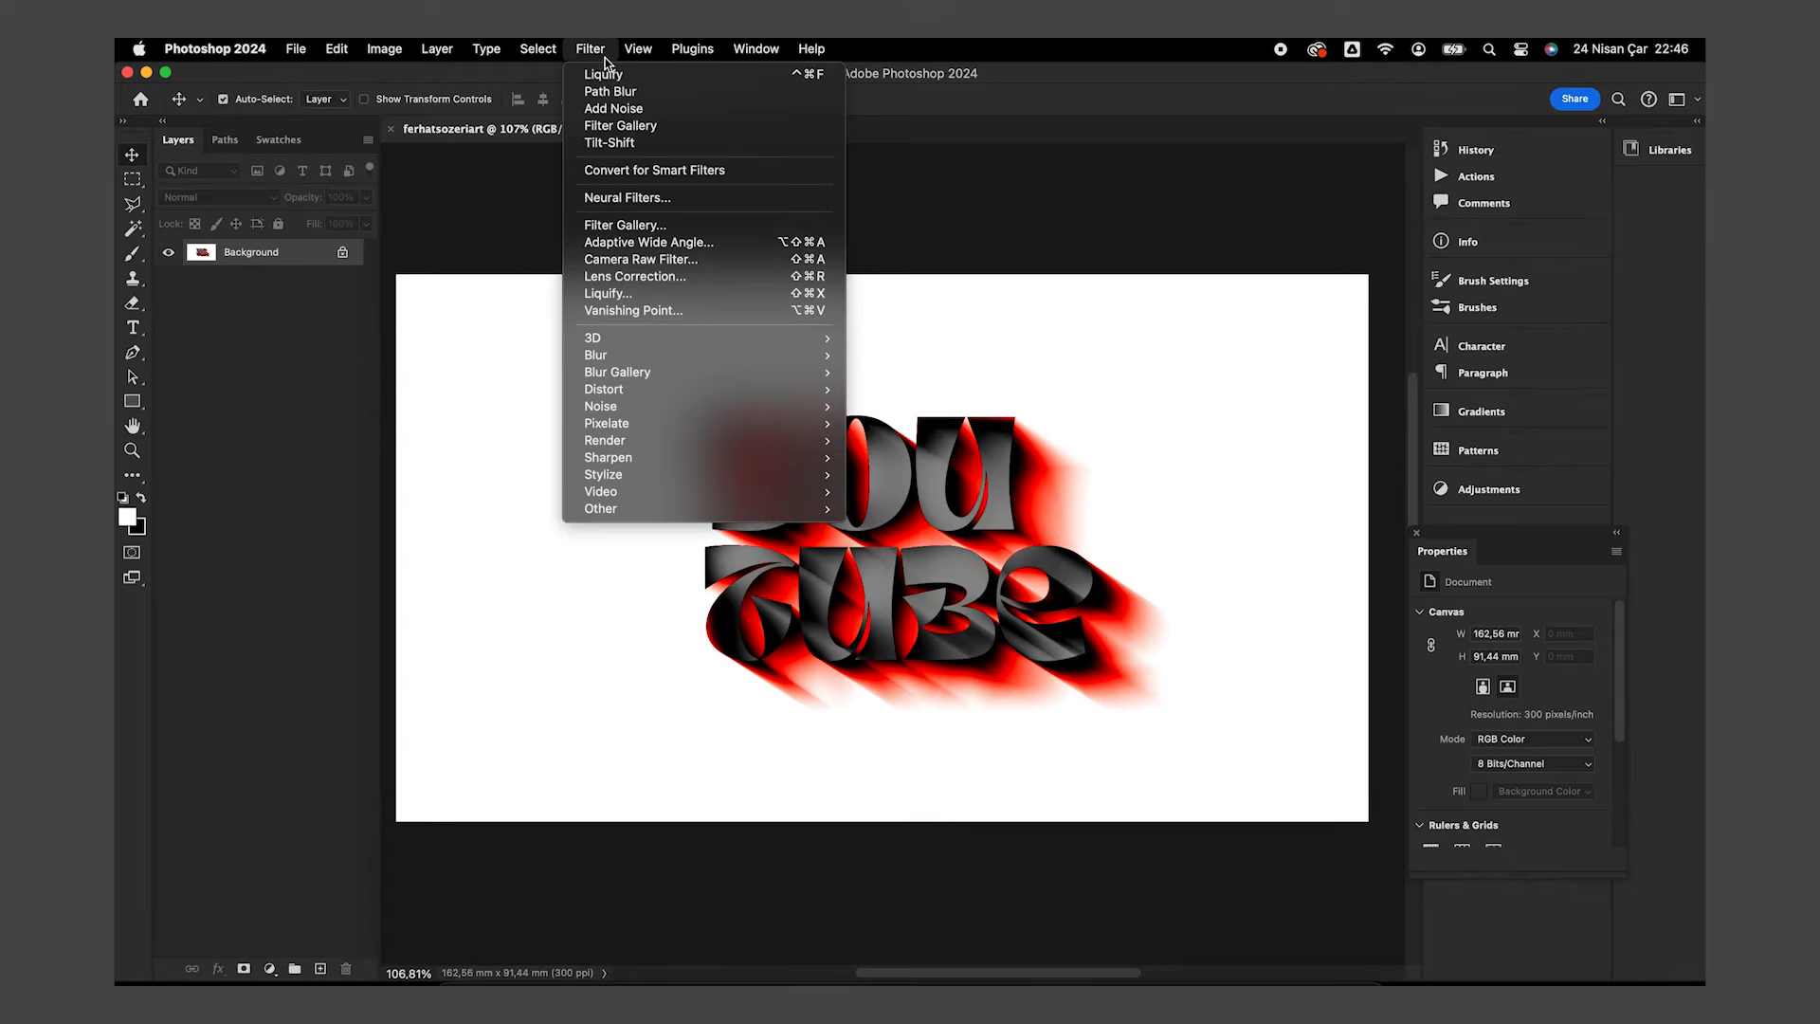
left_click(677, 295)
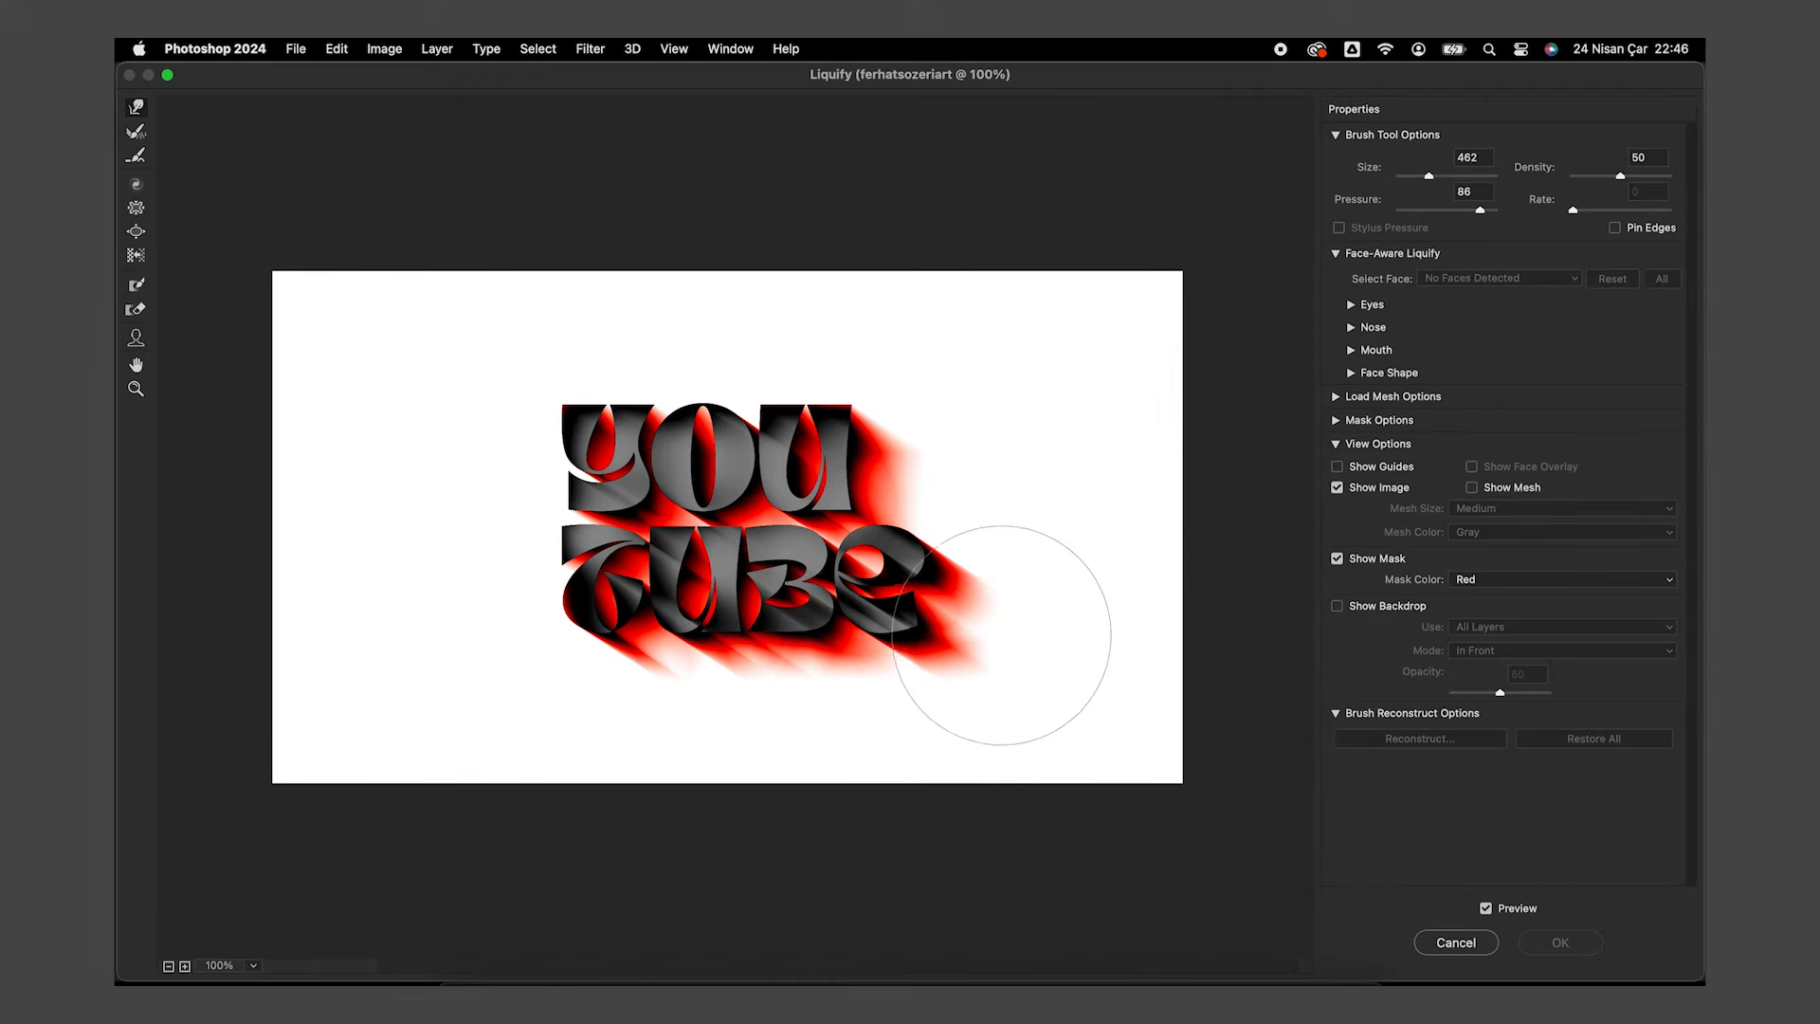
left_click_drag(987, 674, 1178, 569)
mouse_move(1020, 631)
left_mouse_down()
mouse_move(1105, 618)
mouse_move(1179, 569)
mouse_move(1066, 620)
mouse_move(1143, 584)
left_mouse_up()
mouse_move(954, 652)
left_mouse_down()
mouse_move(1059, 624)
mouse_move(1185, 508)
left_mouse_up()
mouse_move(998, 617)
left_mouse_down()
mouse_move(1138, 561)
mouse_move(1244, 477)
left_mouse_up()
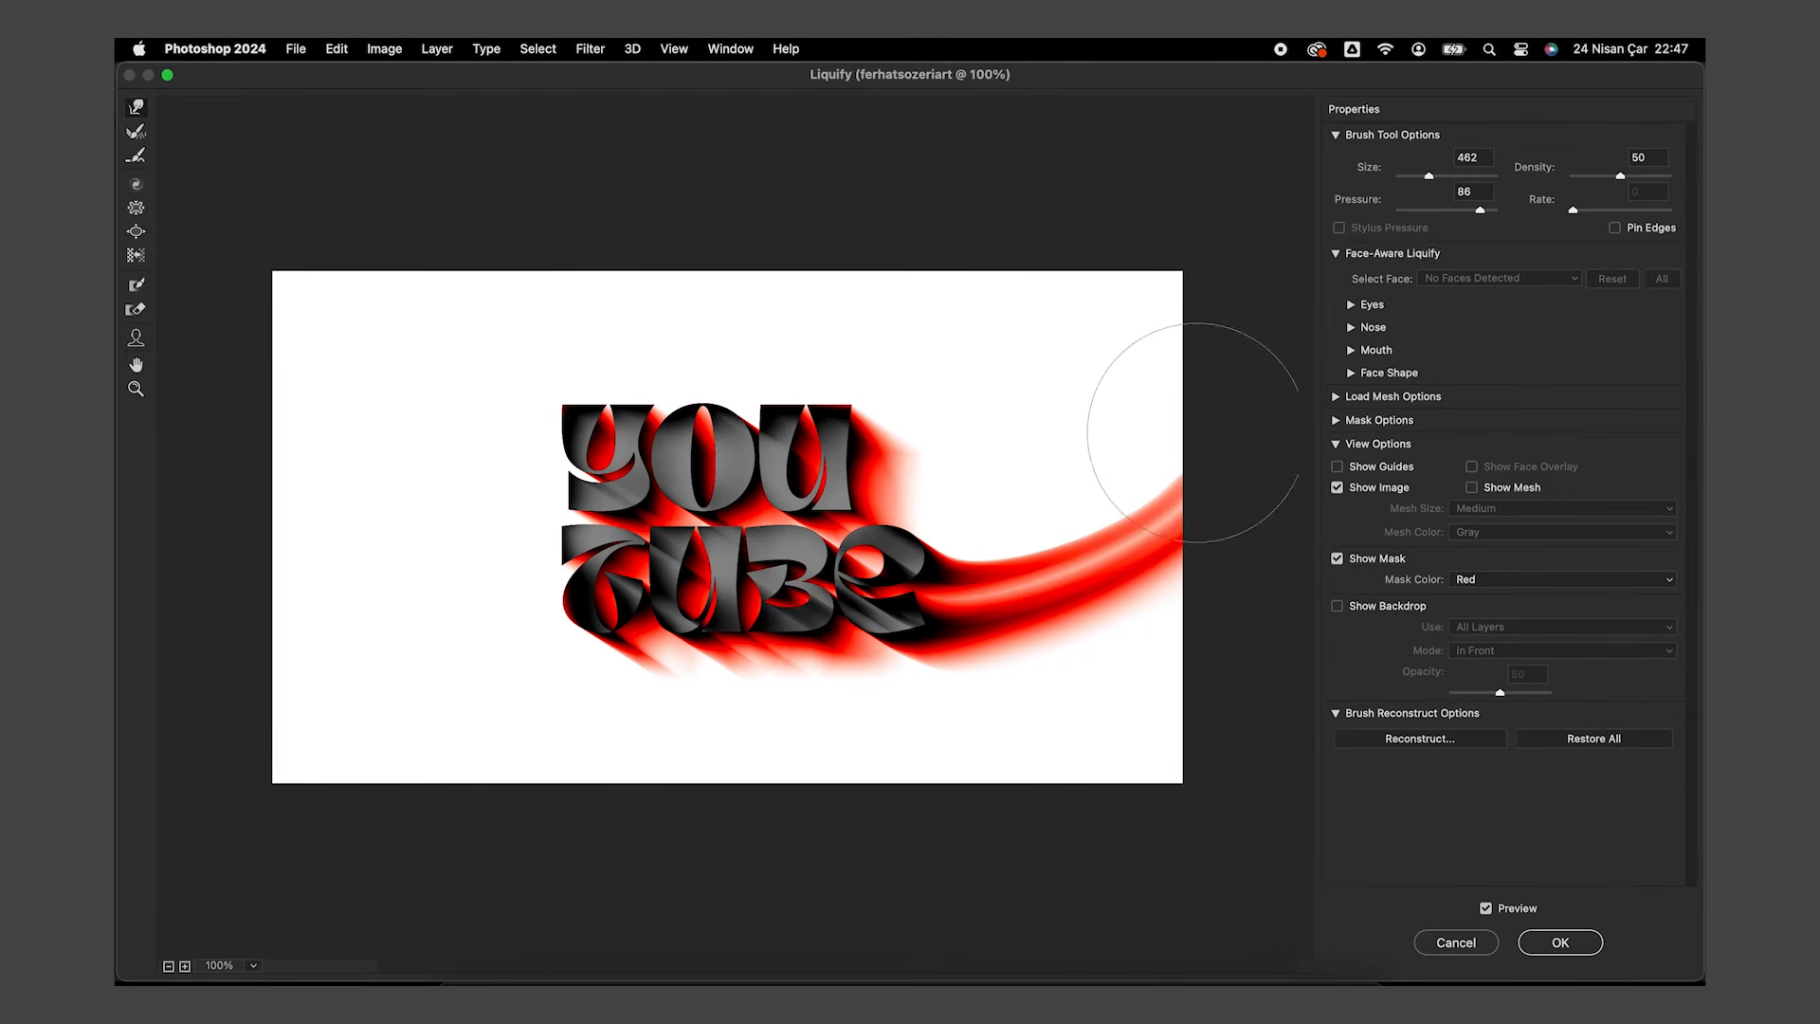
Warp the red shadow beside the U of YOU into a thick, upward-curving streak reaching the canvas's right edge
mouse_move(965, 434)
left_mouse_down()
mouse_move(1103, 422)
mouse_move(1034, 405)
mouse_move(961, 432)
mouse_move(992, 444)
mouse_move(1073, 380)
mouse_move(932, 441)
mouse_move(1089, 431)
left_mouse_up()
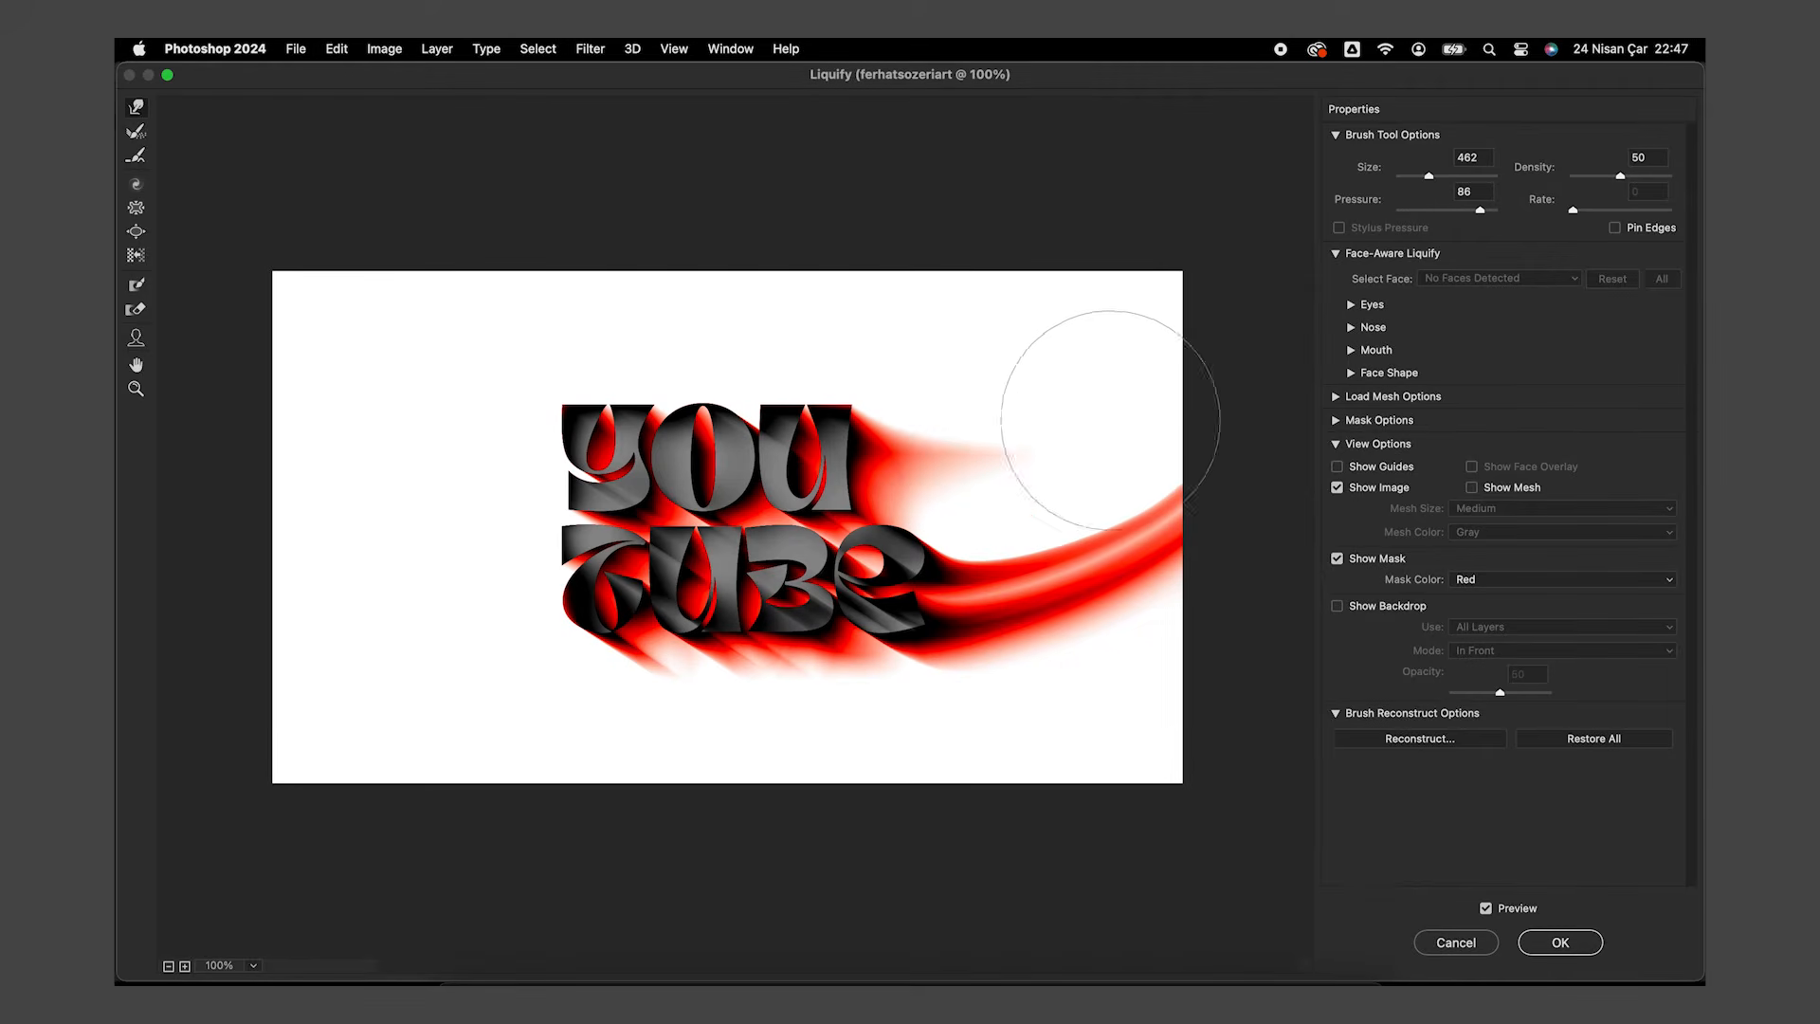
left_click_drag(910, 455, 1167, 356)
left_click_drag(926, 358, 1175, 325)
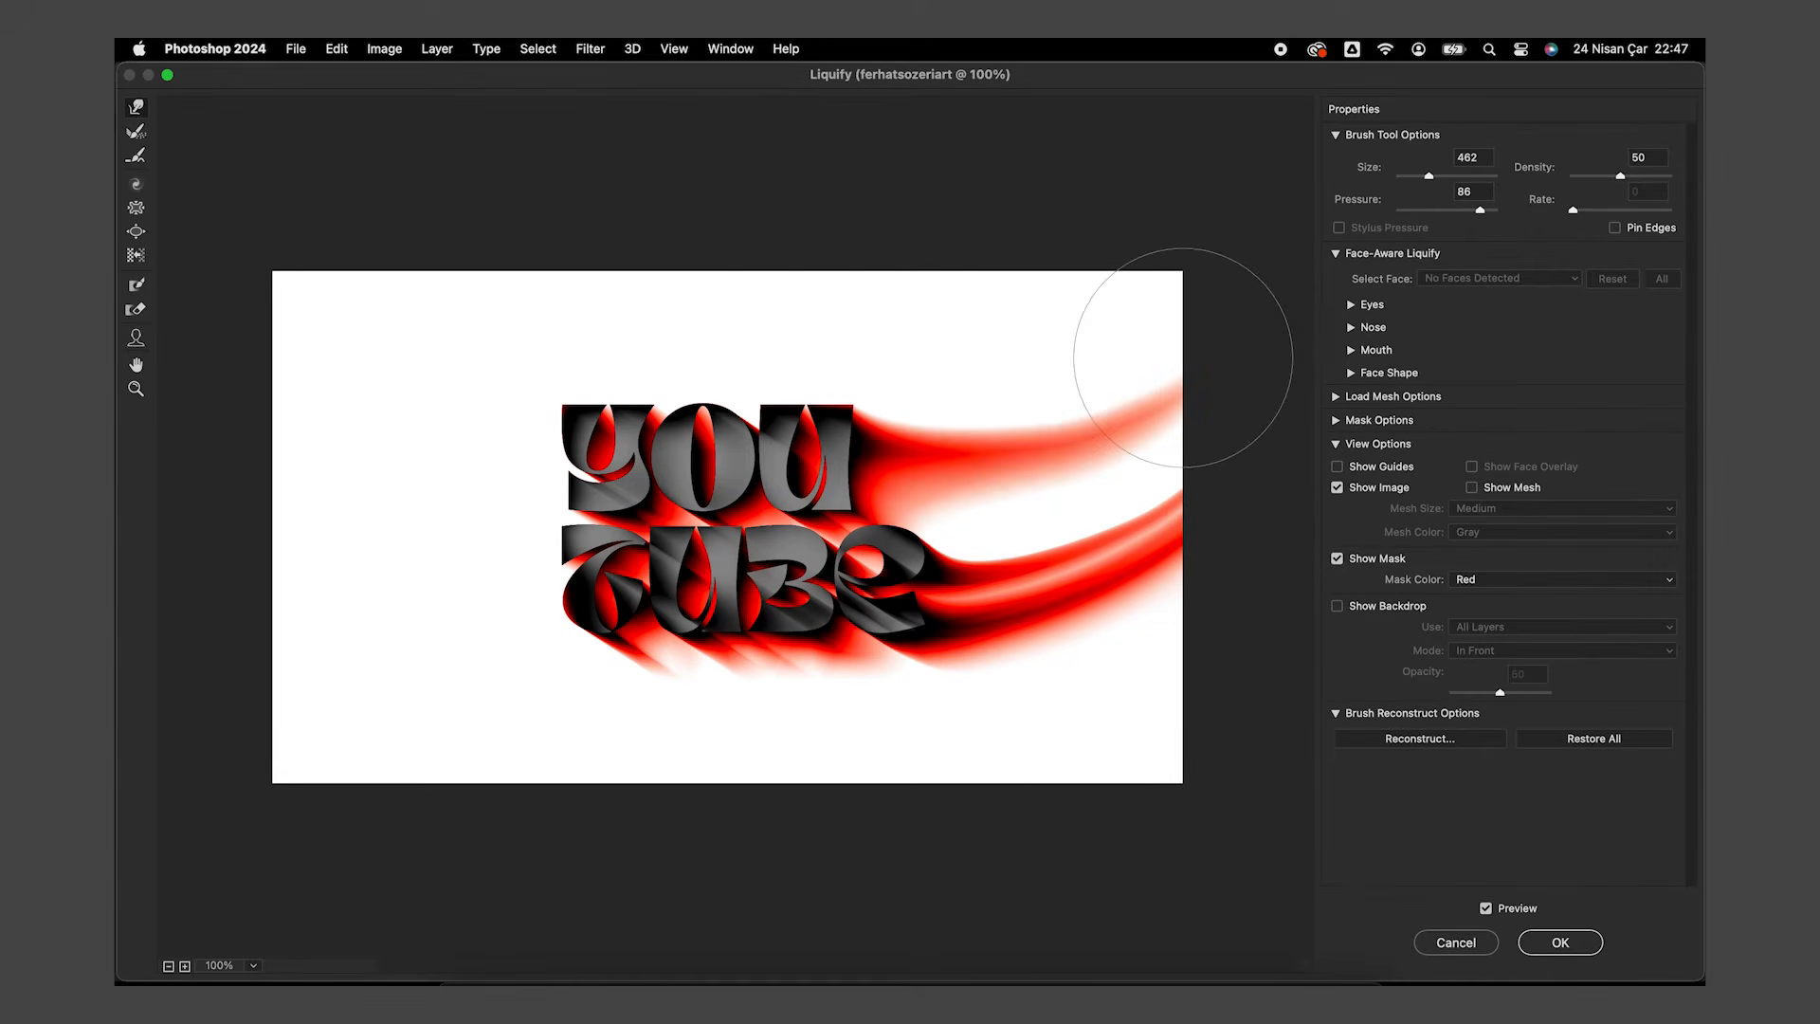
left_click_drag(926, 366, 1109, 408)
mouse_move(959, 468)
left_mouse_down()
mouse_move(1171, 435)
mouse_move(1183, 337)
left_mouse_up()
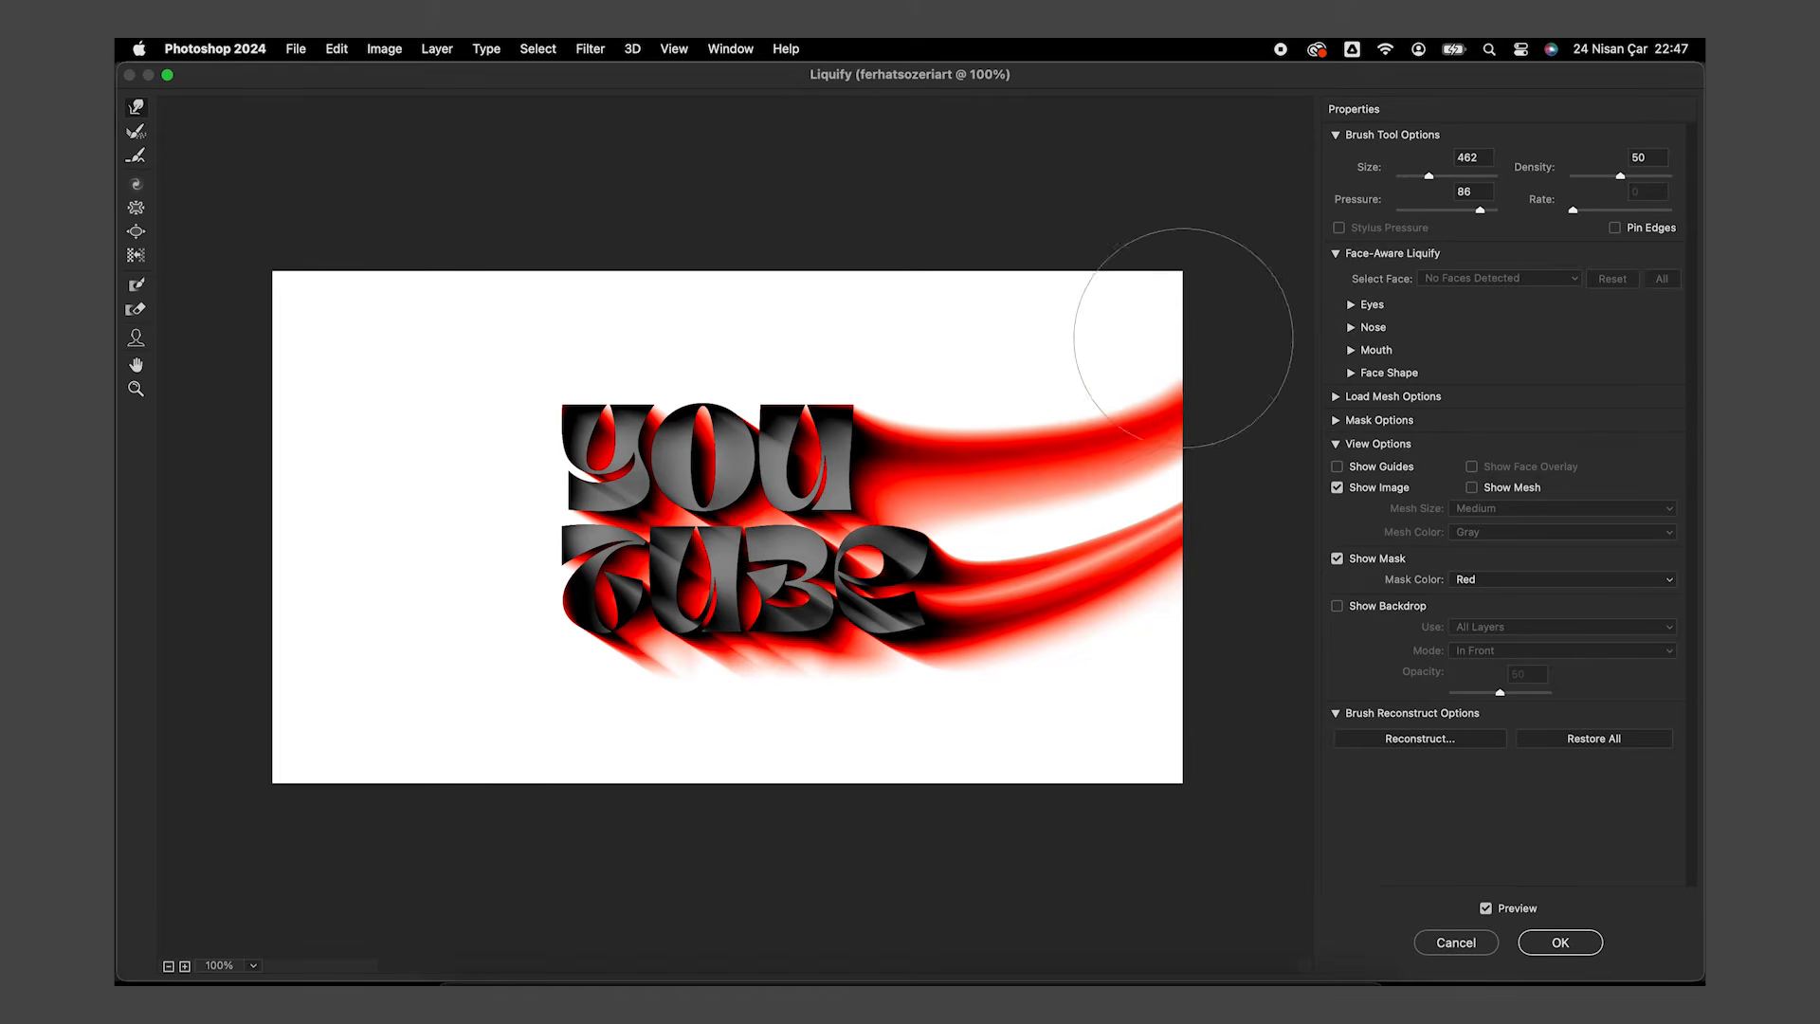
left_click_drag(937, 438, 1176, 351)
mouse_move(993, 427)
left_mouse_down()
mouse_move(1058, 447)
mouse_move(1297, 320)
left_mouse_up()
mouse_move(972, 438)
left_mouse_down()
mouse_move(1071, 449)
mouse_move(1178, 420)
mouse_move(1240, 344)
left_mouse_up()
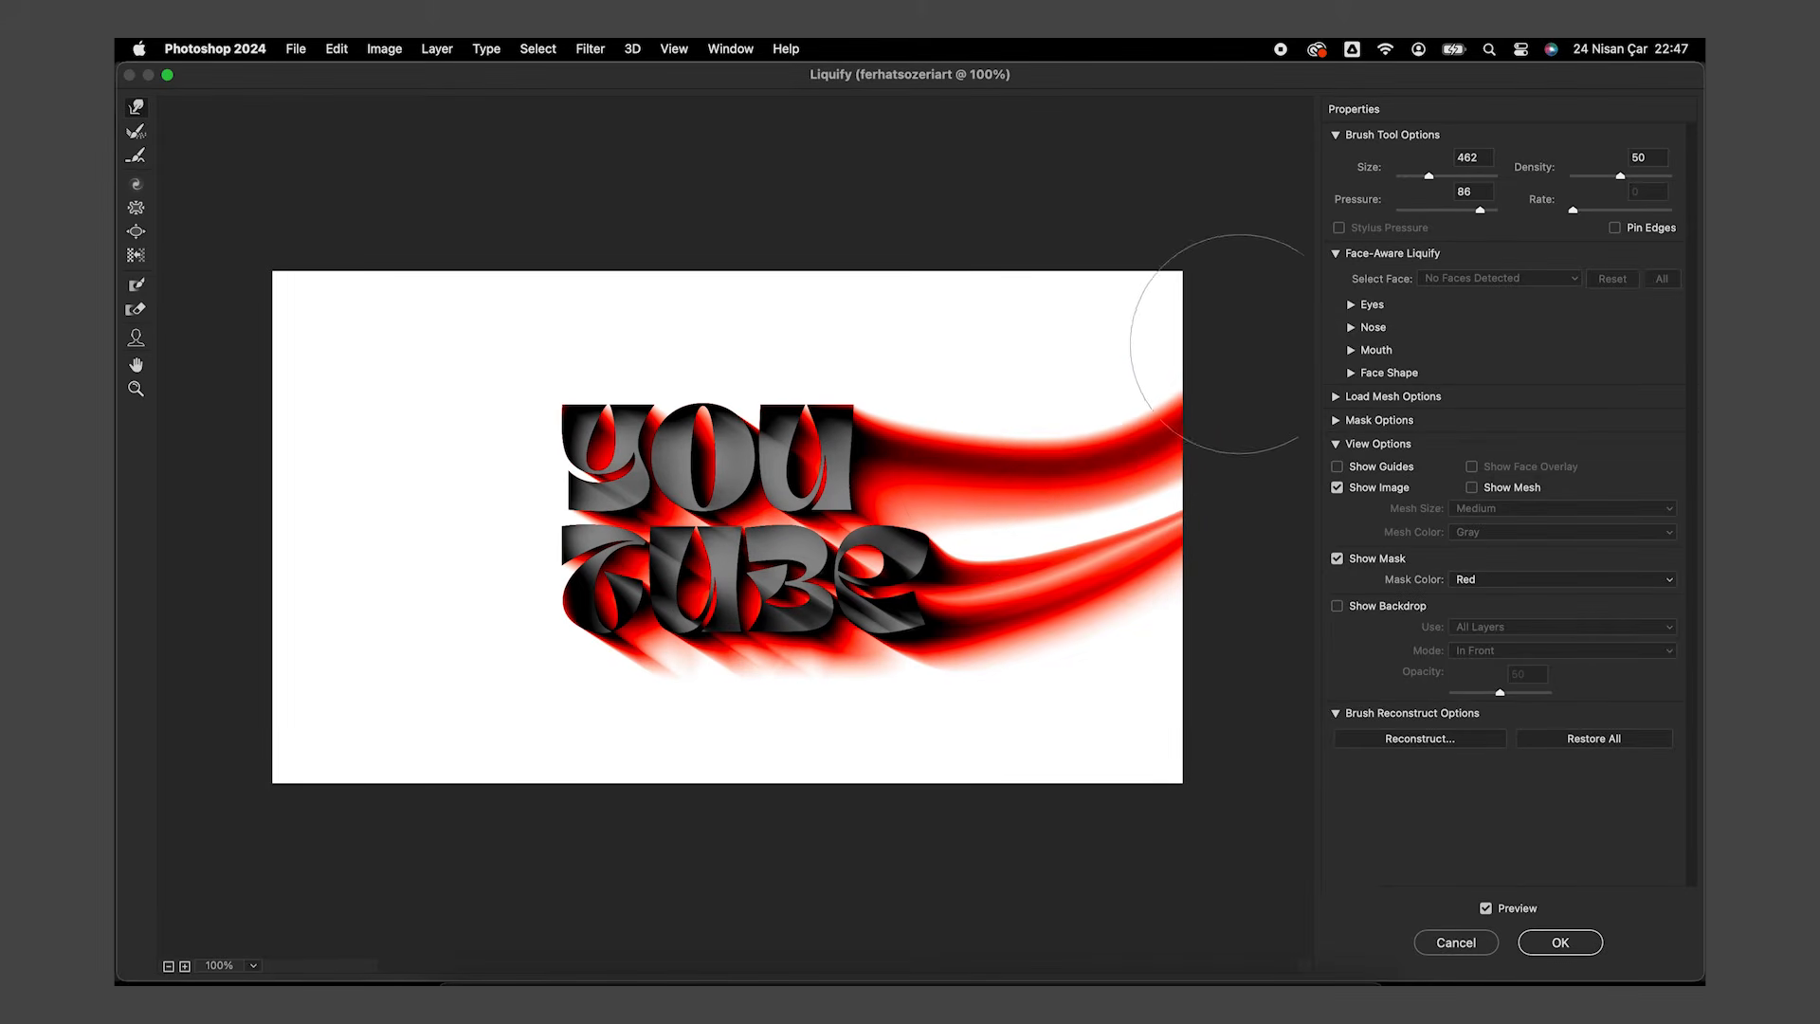
Warp the black upper tip of TUBE's E into a long streak curving upward to the canvas's right edge
mouse_move(951, 521)
left_mouse_down()
mouse_move(1048, 517)
mouse_move(1145, 457)
left_mouse_up()
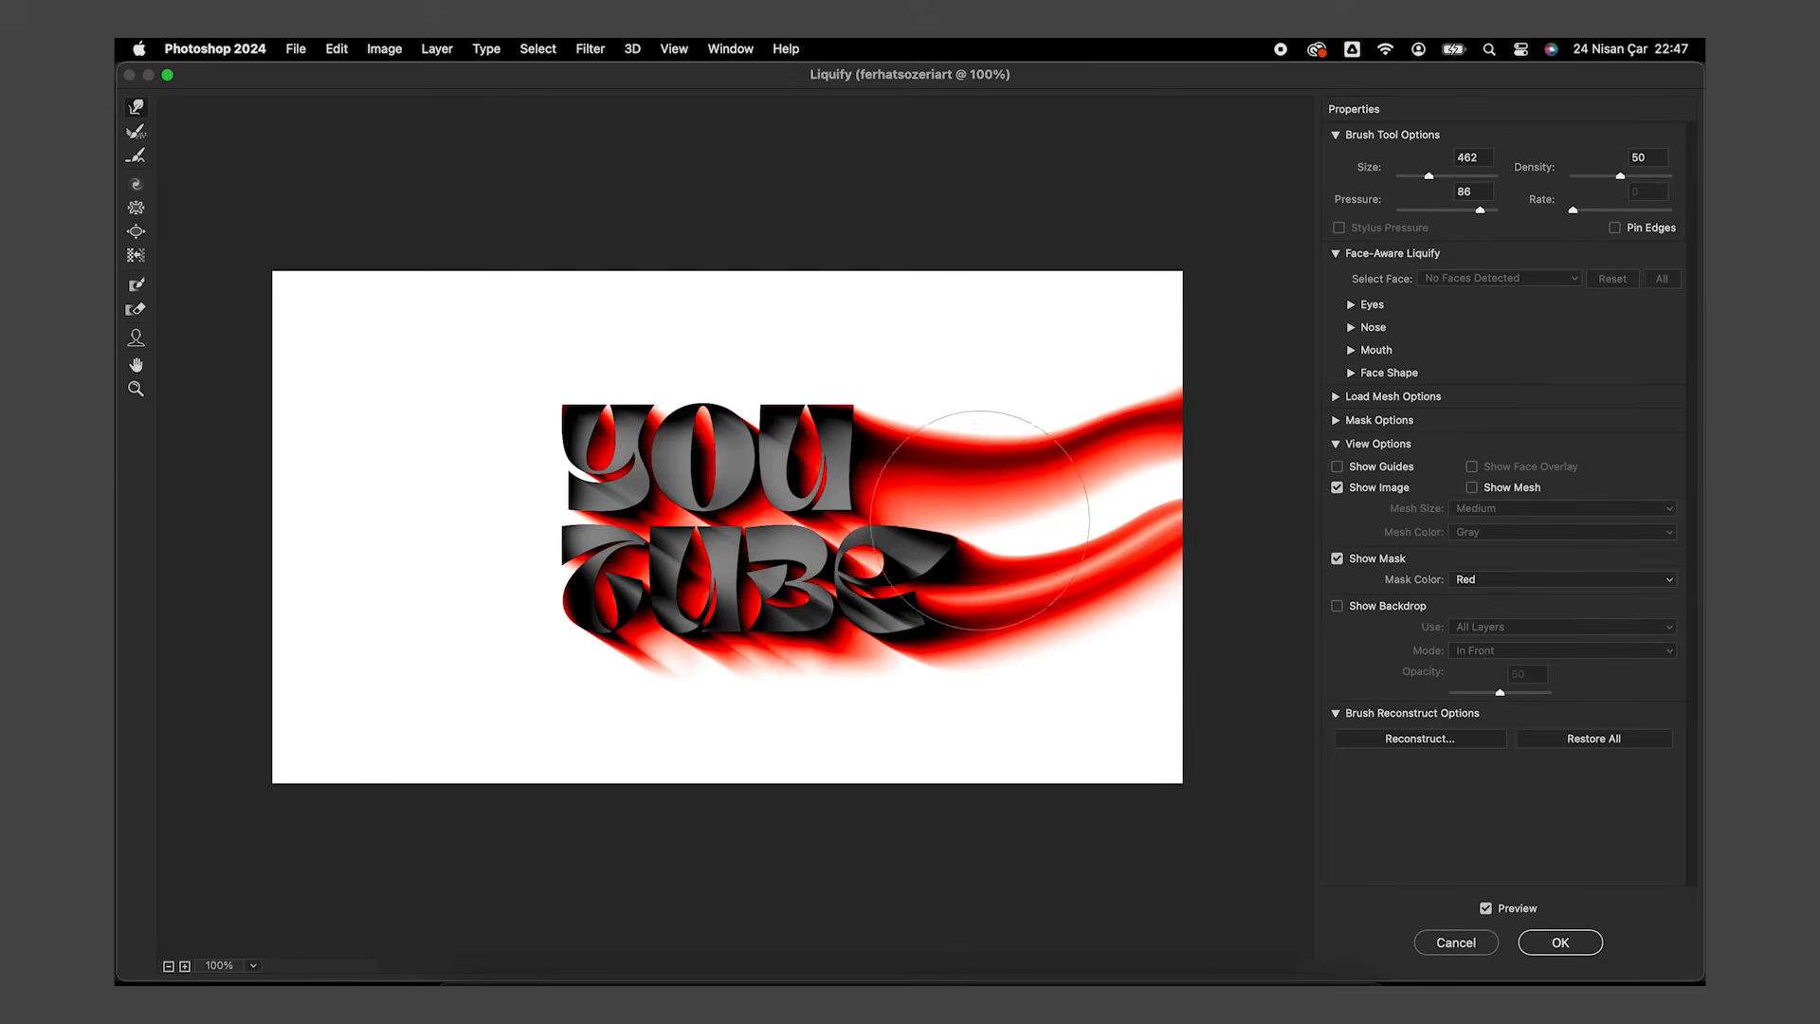
left_click_drag(967, 519, 1191, 485)
left_click_drag(1070, 481, 1250, 440)
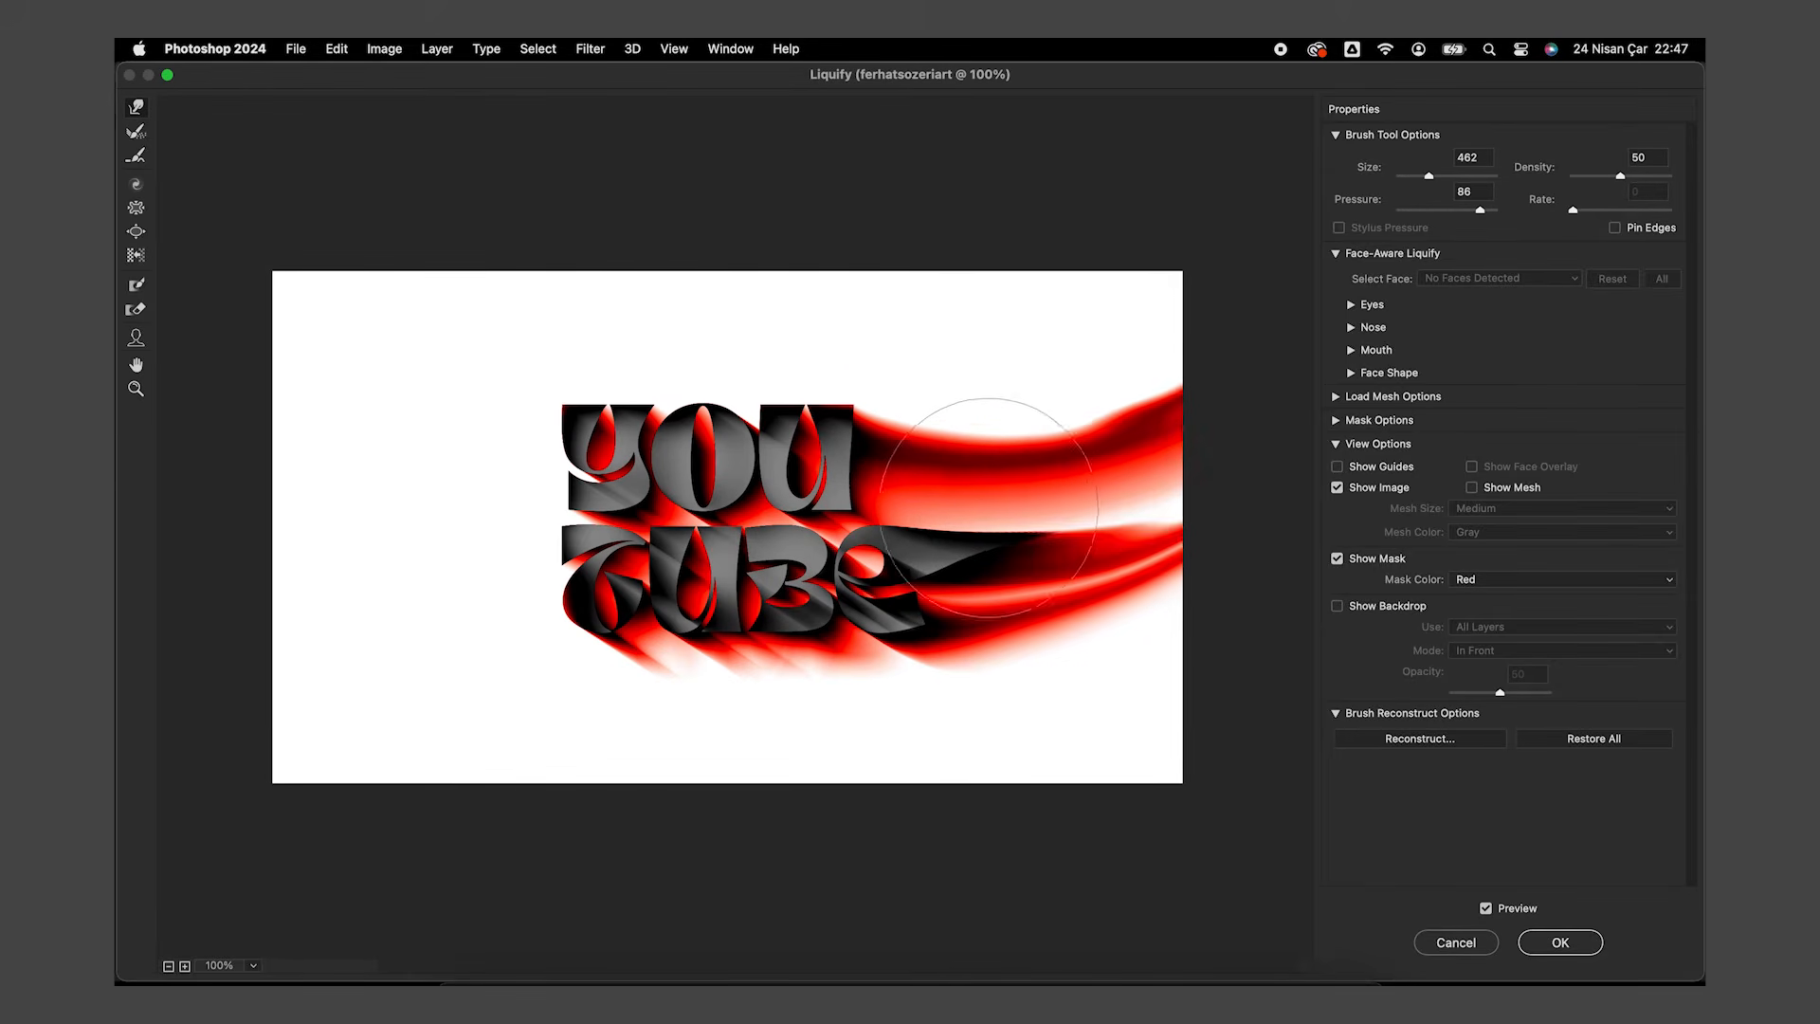
mouse_move(988, 507)
left_mouse_down()
mouse_move(1118, 499)
mouse_move(1232, 434)
left_mouse_up()
mouse_move(1030, 516)
left_mouse_down()
mouse_move(1174, 475)
mouse_move(1178, 343)
left_mouse_up()
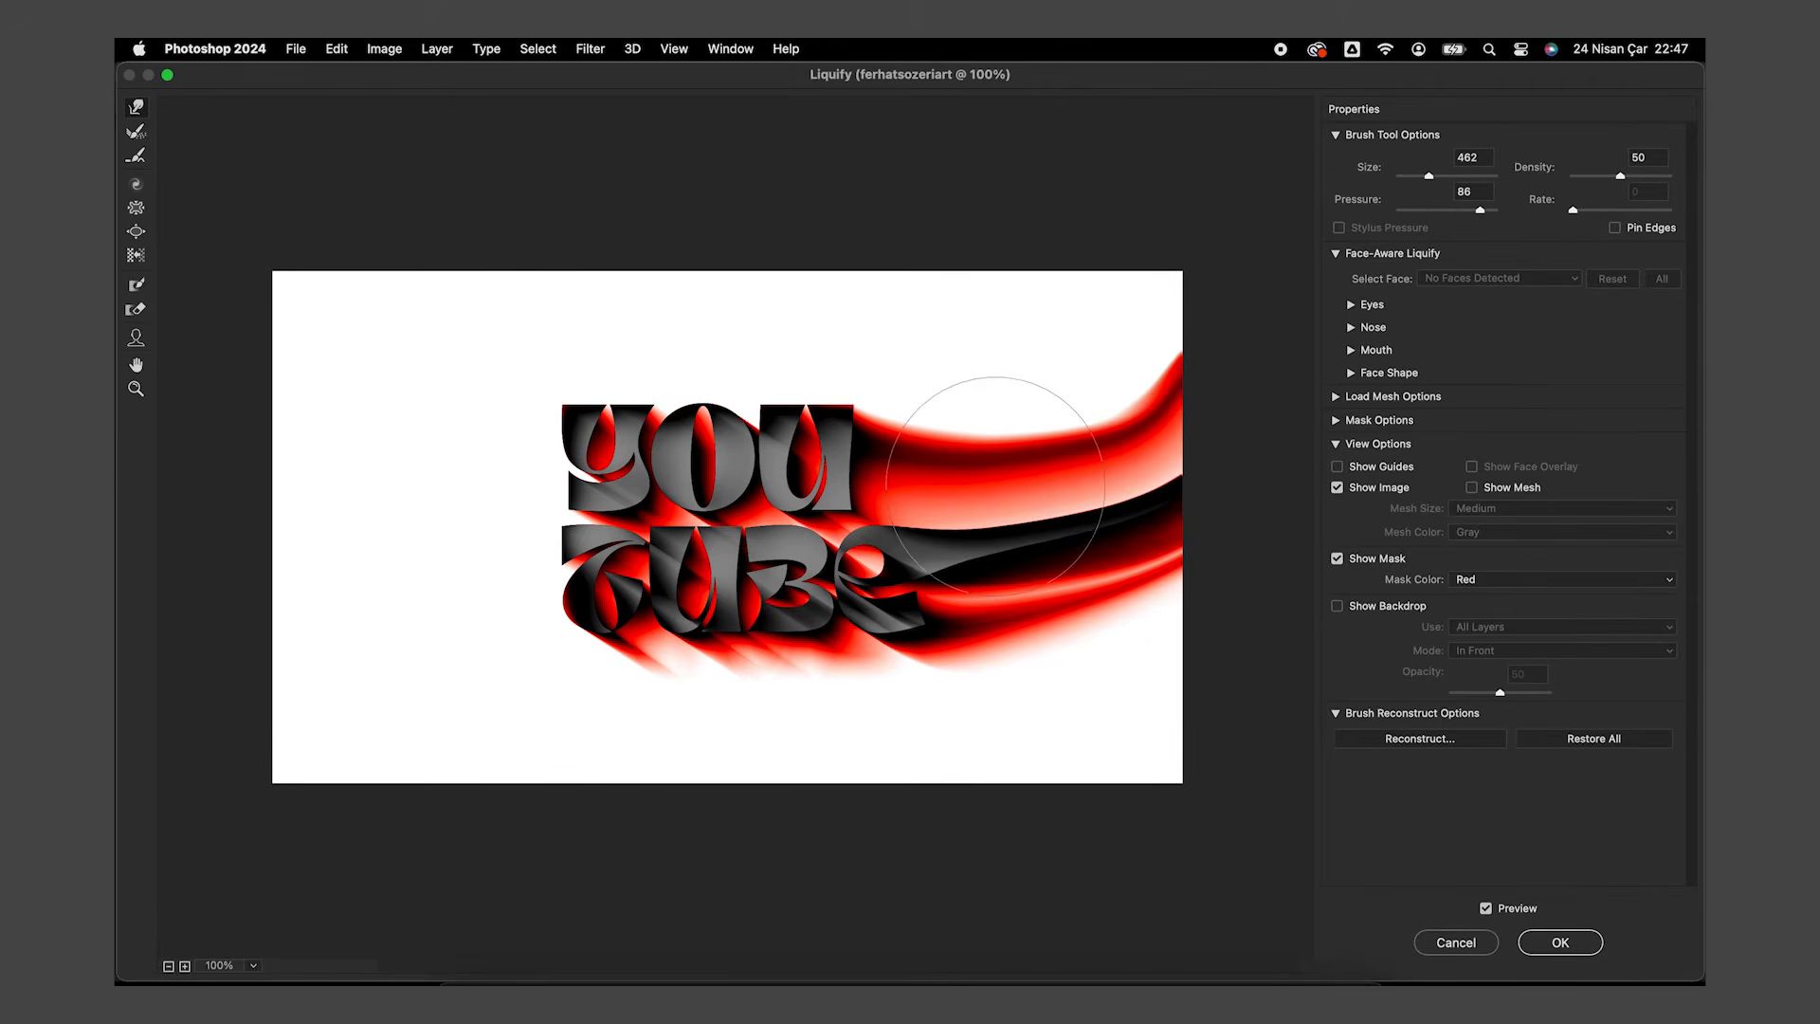
mouse_move(999, 484)
left_mouse_down()
mouse_move(1218, 407)
mouse_move(1244, 348)
left_mouse_up()
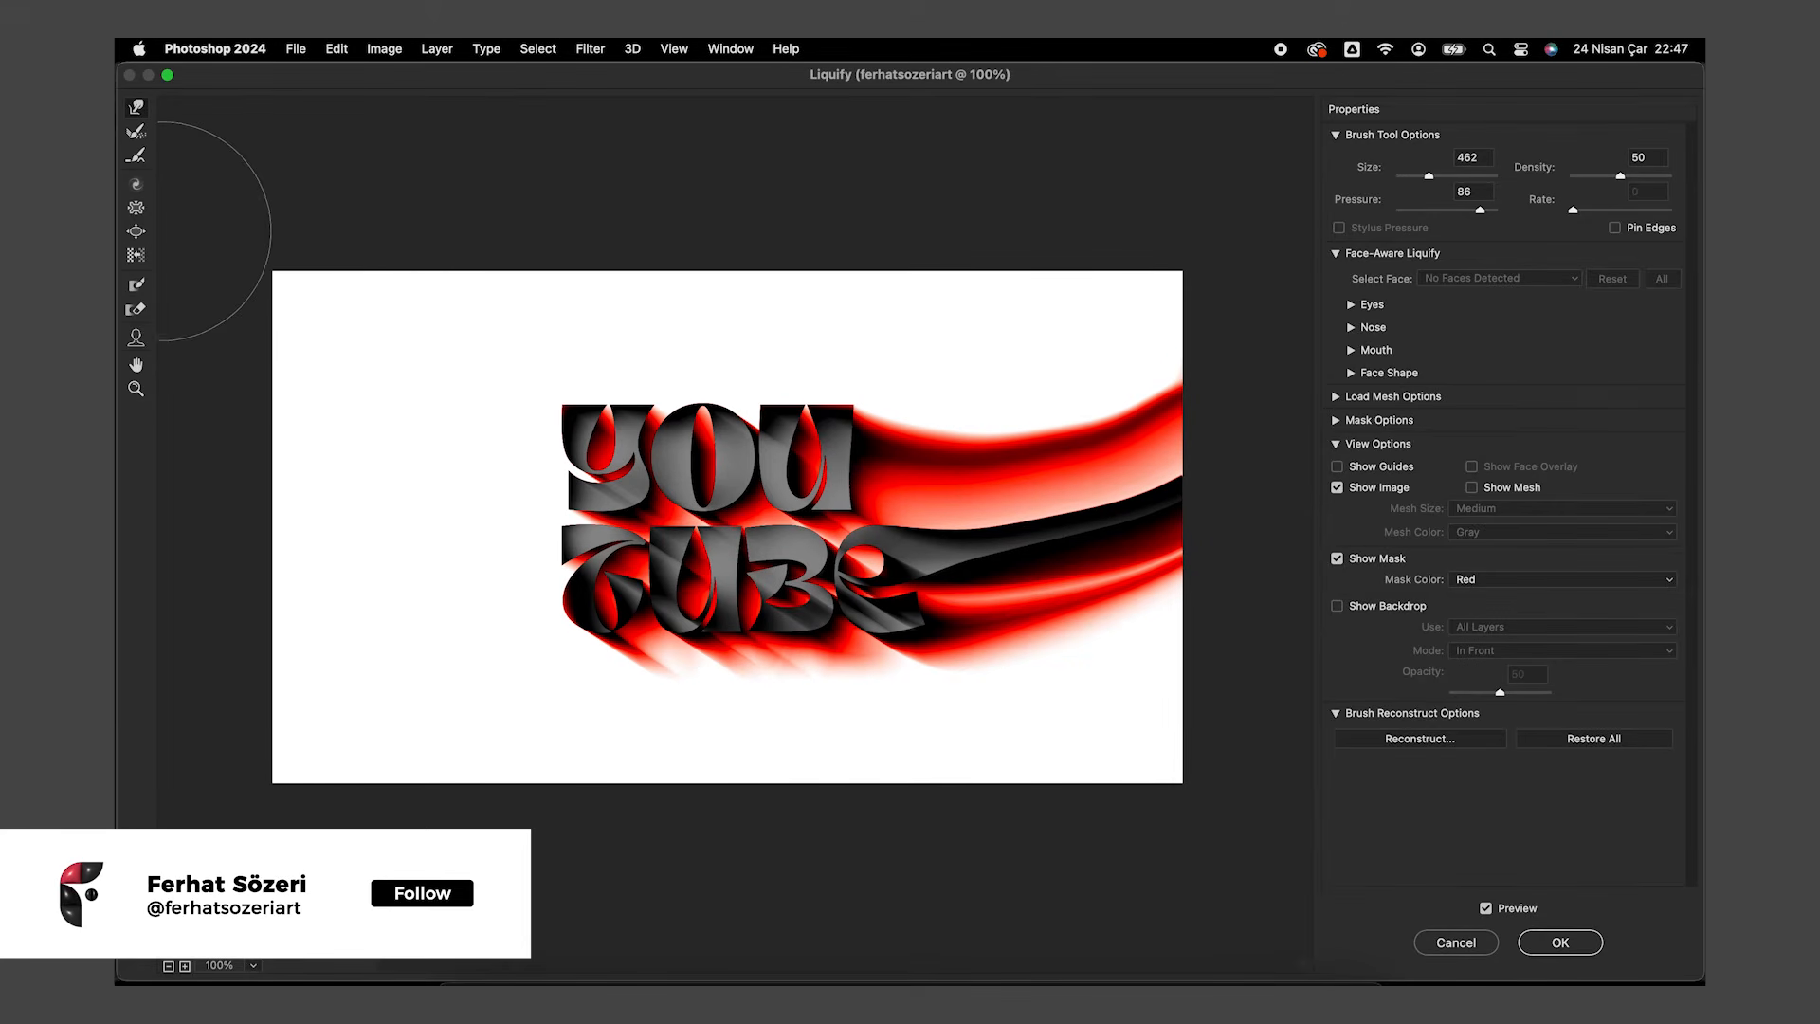
Bloat the middle of the YOU TUBE lettering with a size 784 brush centred on the text
left_click(136, 231)
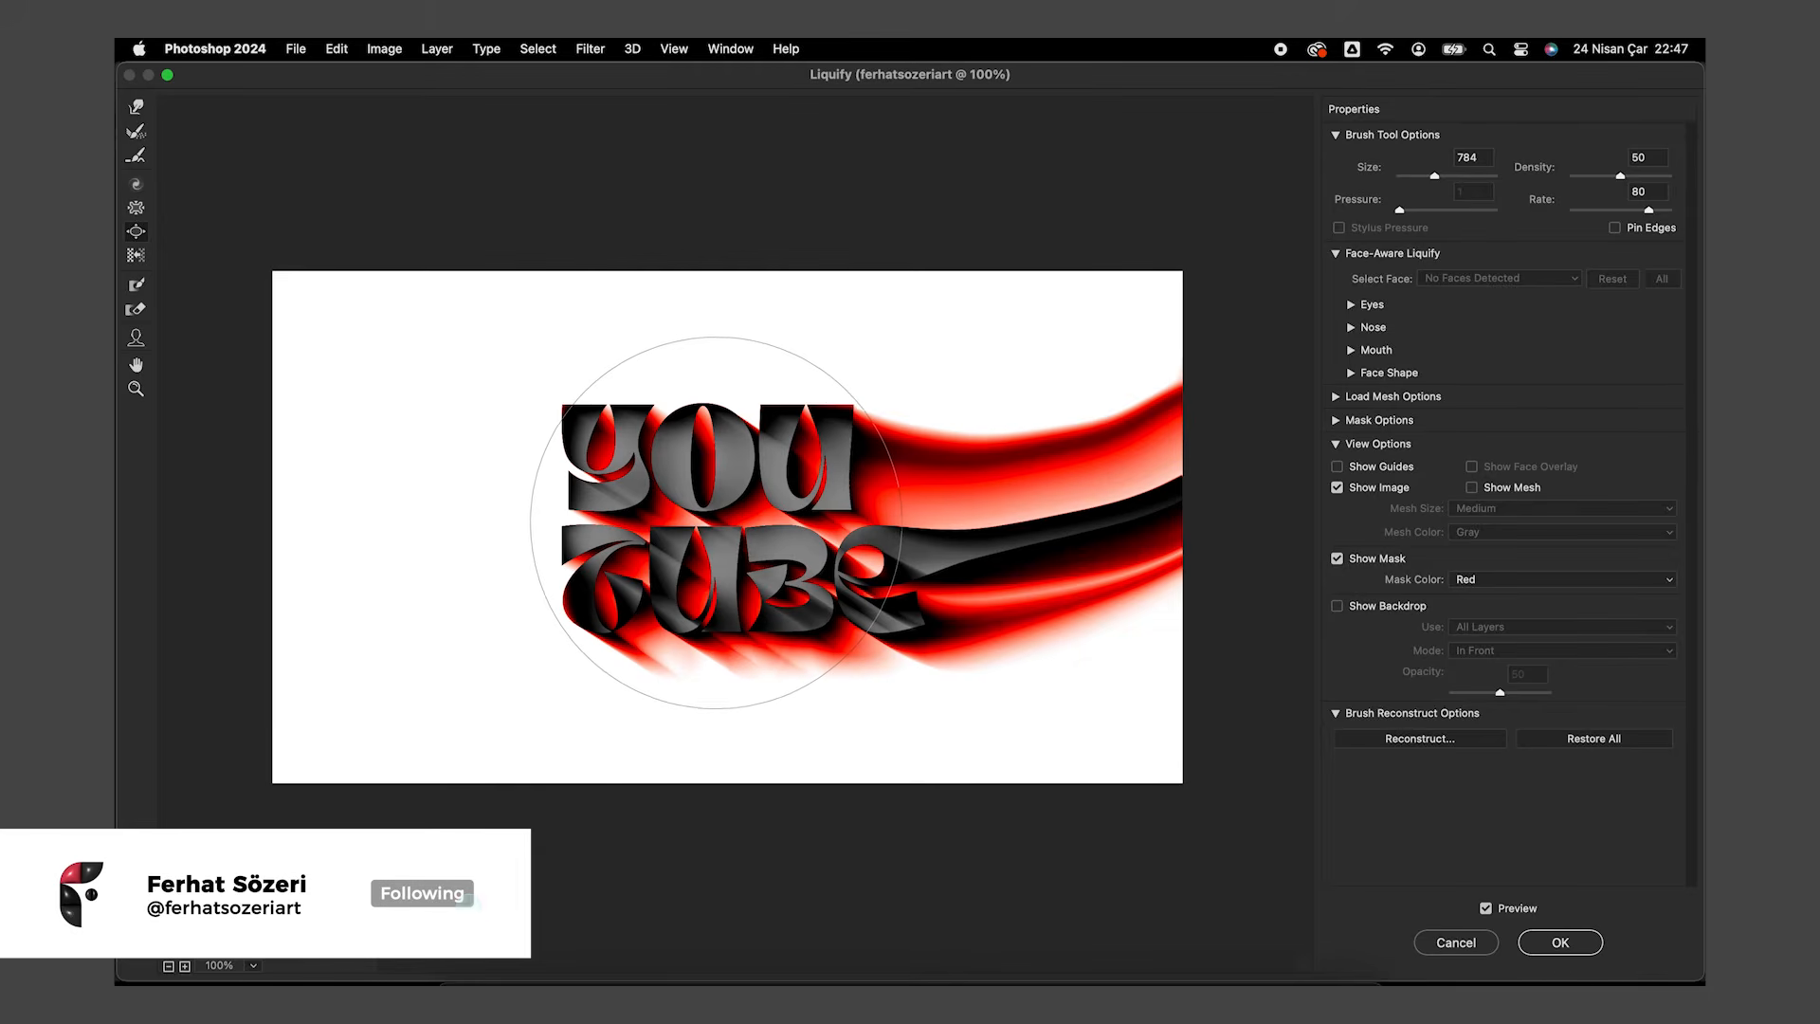
left_click(716, 522)
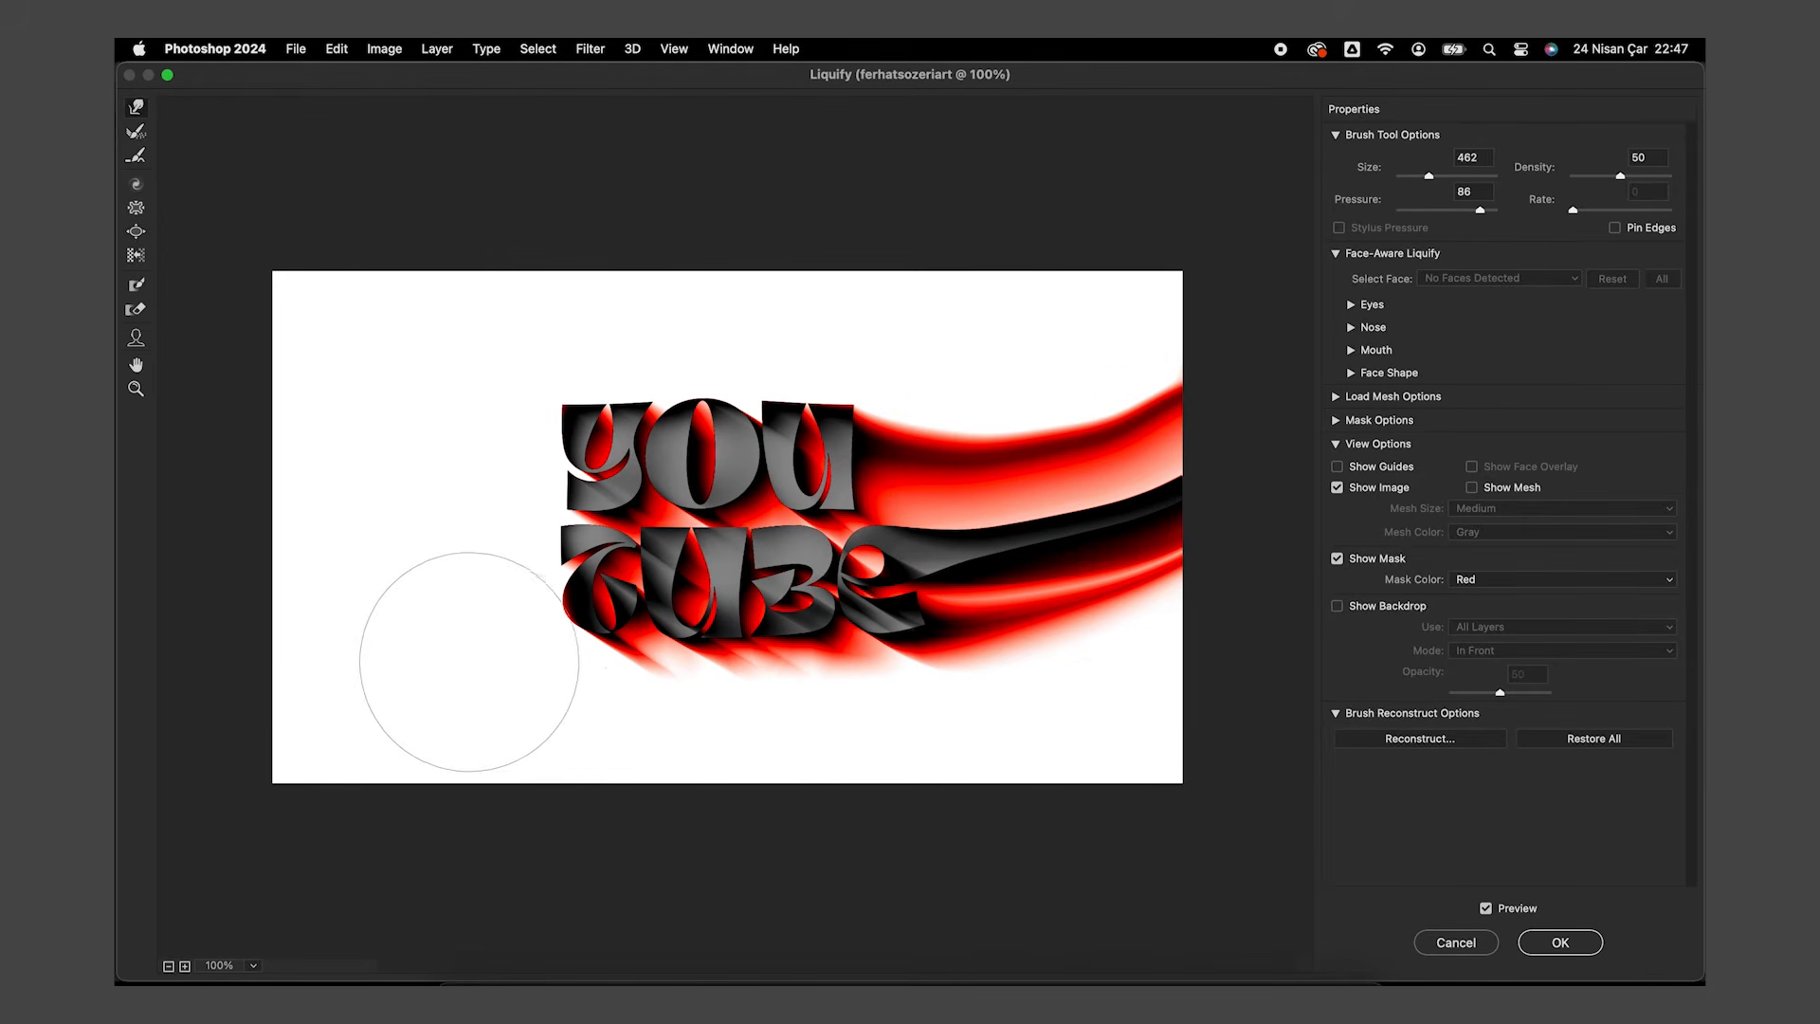
With Forward Warp at size 462, pull the lower-left curve of TUBE's T into a pointed tail sloping down and left
left_click_drag(519, 643, 366, 703)
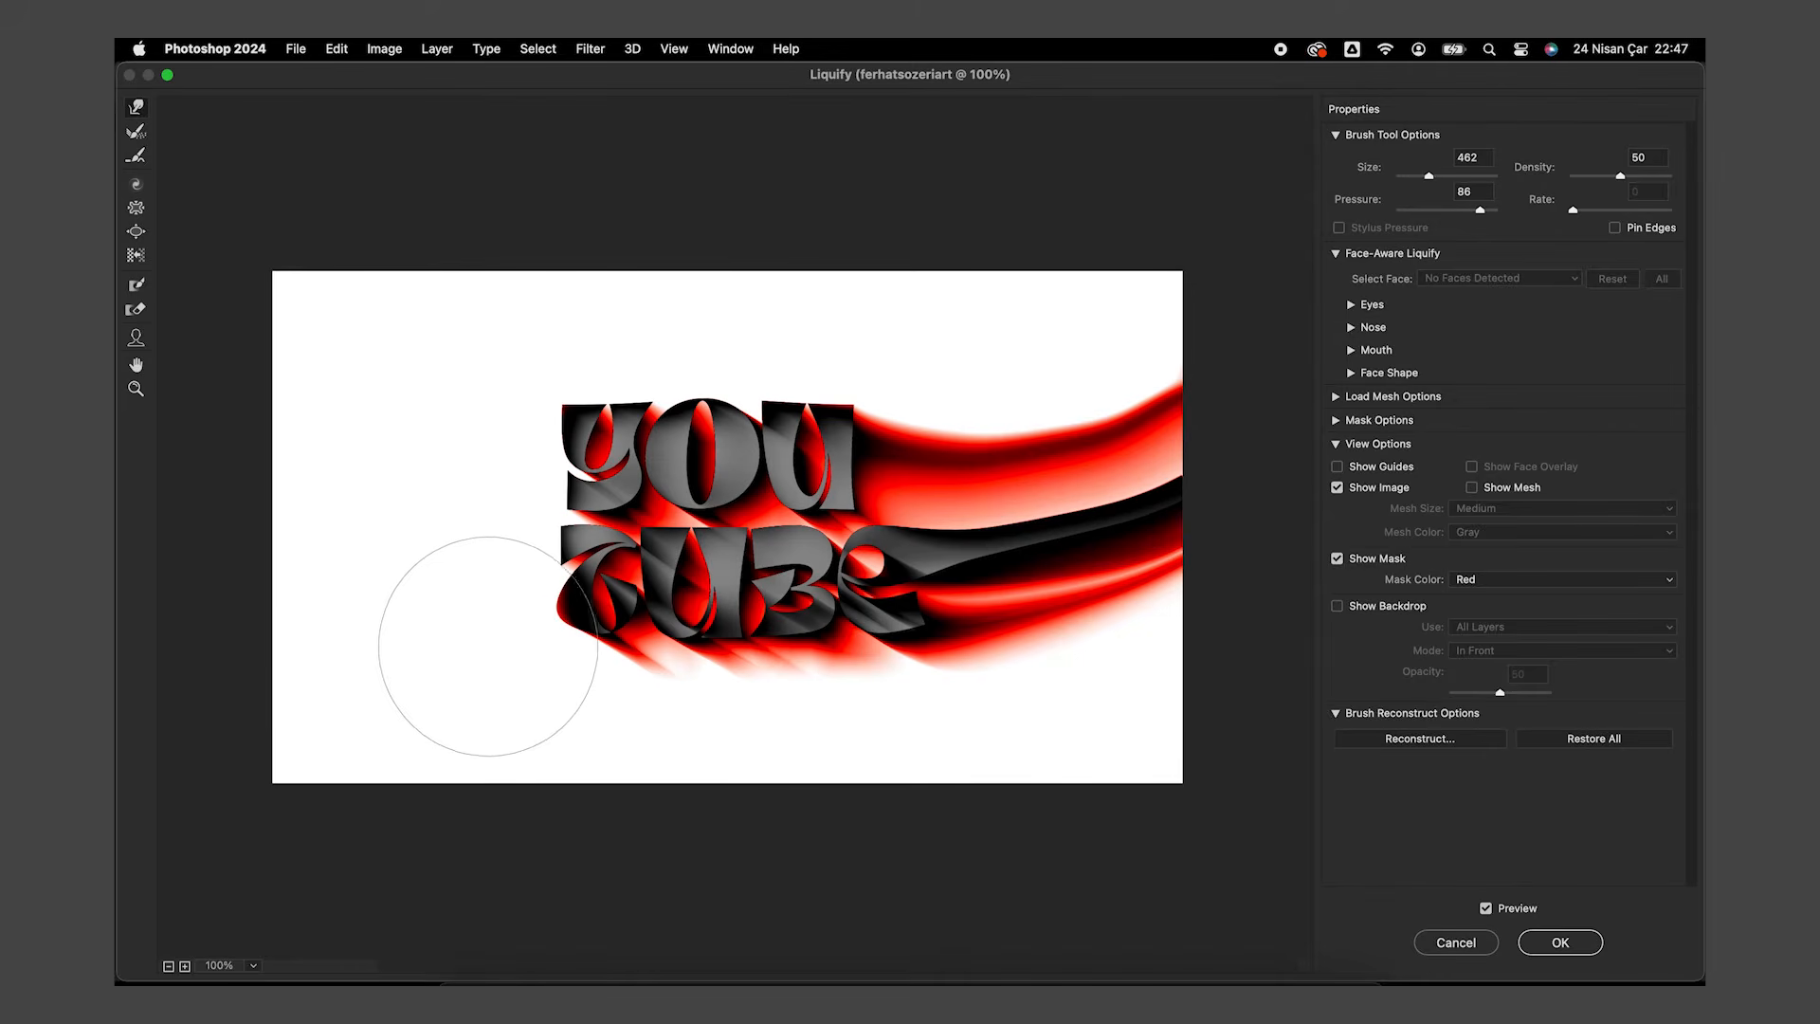
left_click_drag(502, 638, 338, 748)
mouse_move(541, 617)
left_mouse_down()
mouse_move(498, 670)
mouse_move(309, 723)
left_mouse_up()
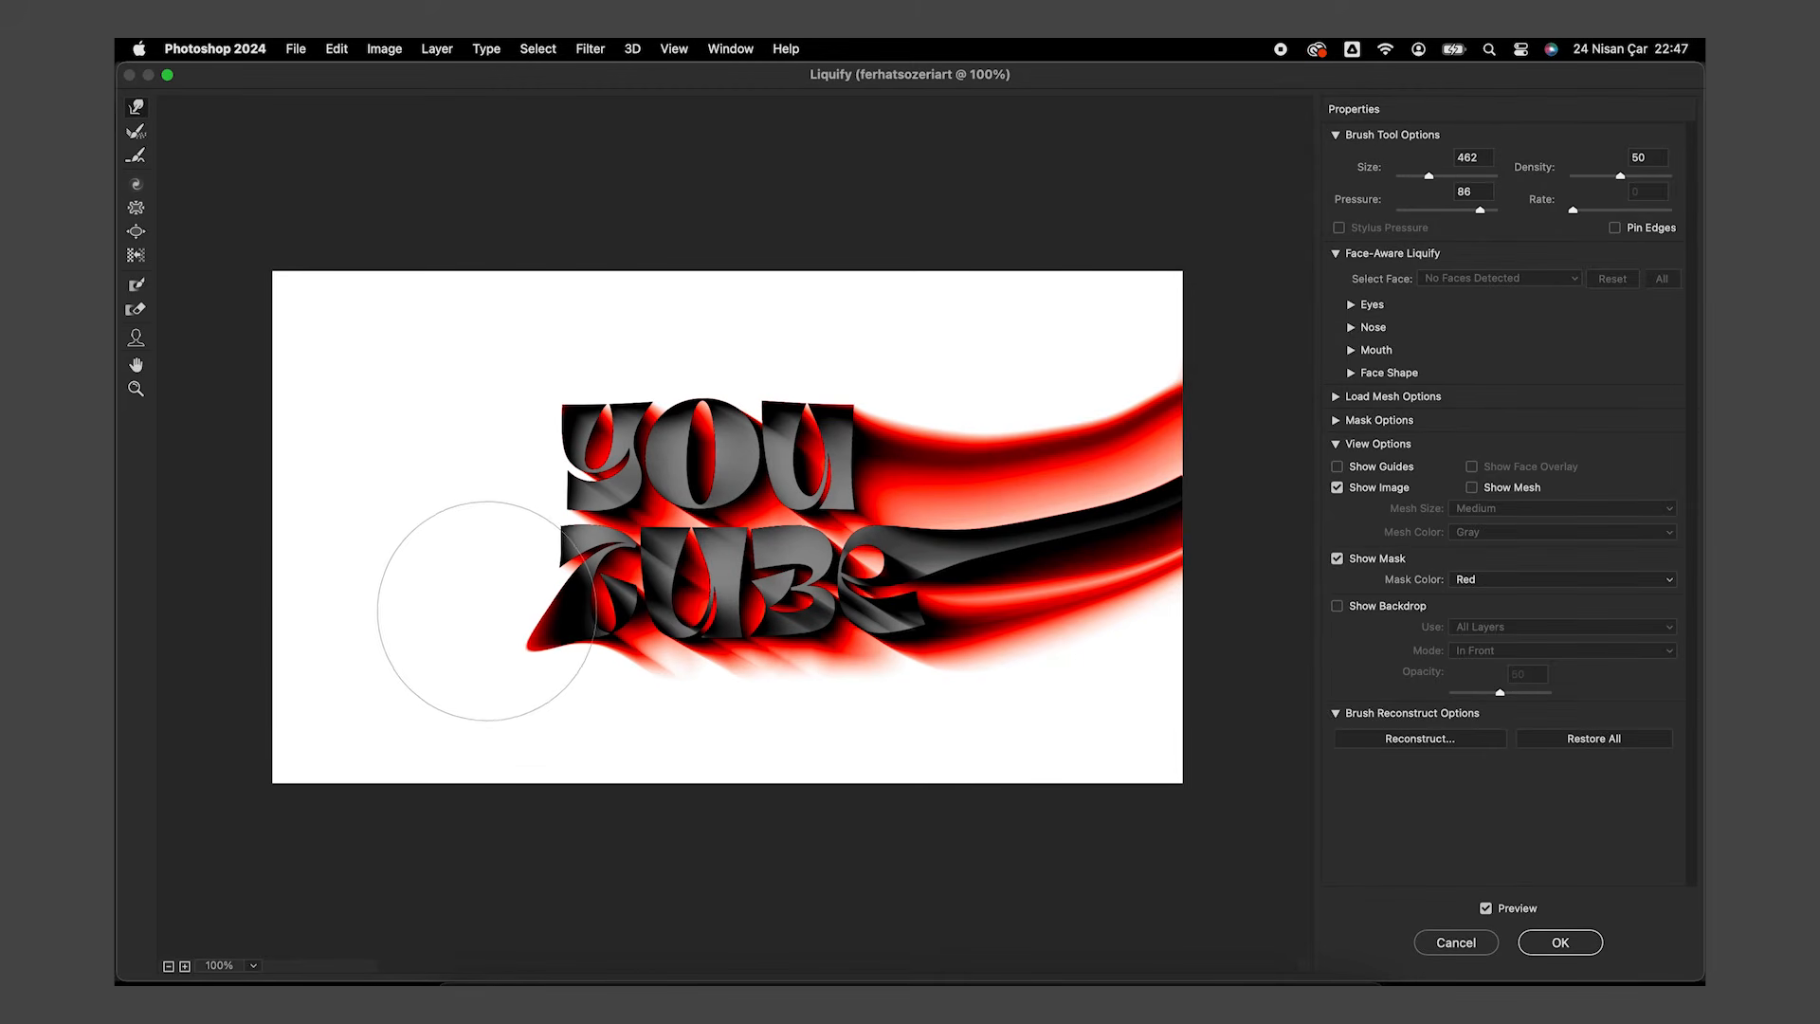
mouse_move(487, 611)
left_mouse_down()
mouse_move(435, 688)
mouse_move(262, 706)
left_mouse_up()
left_click_drag(473, 634, 283, 695)
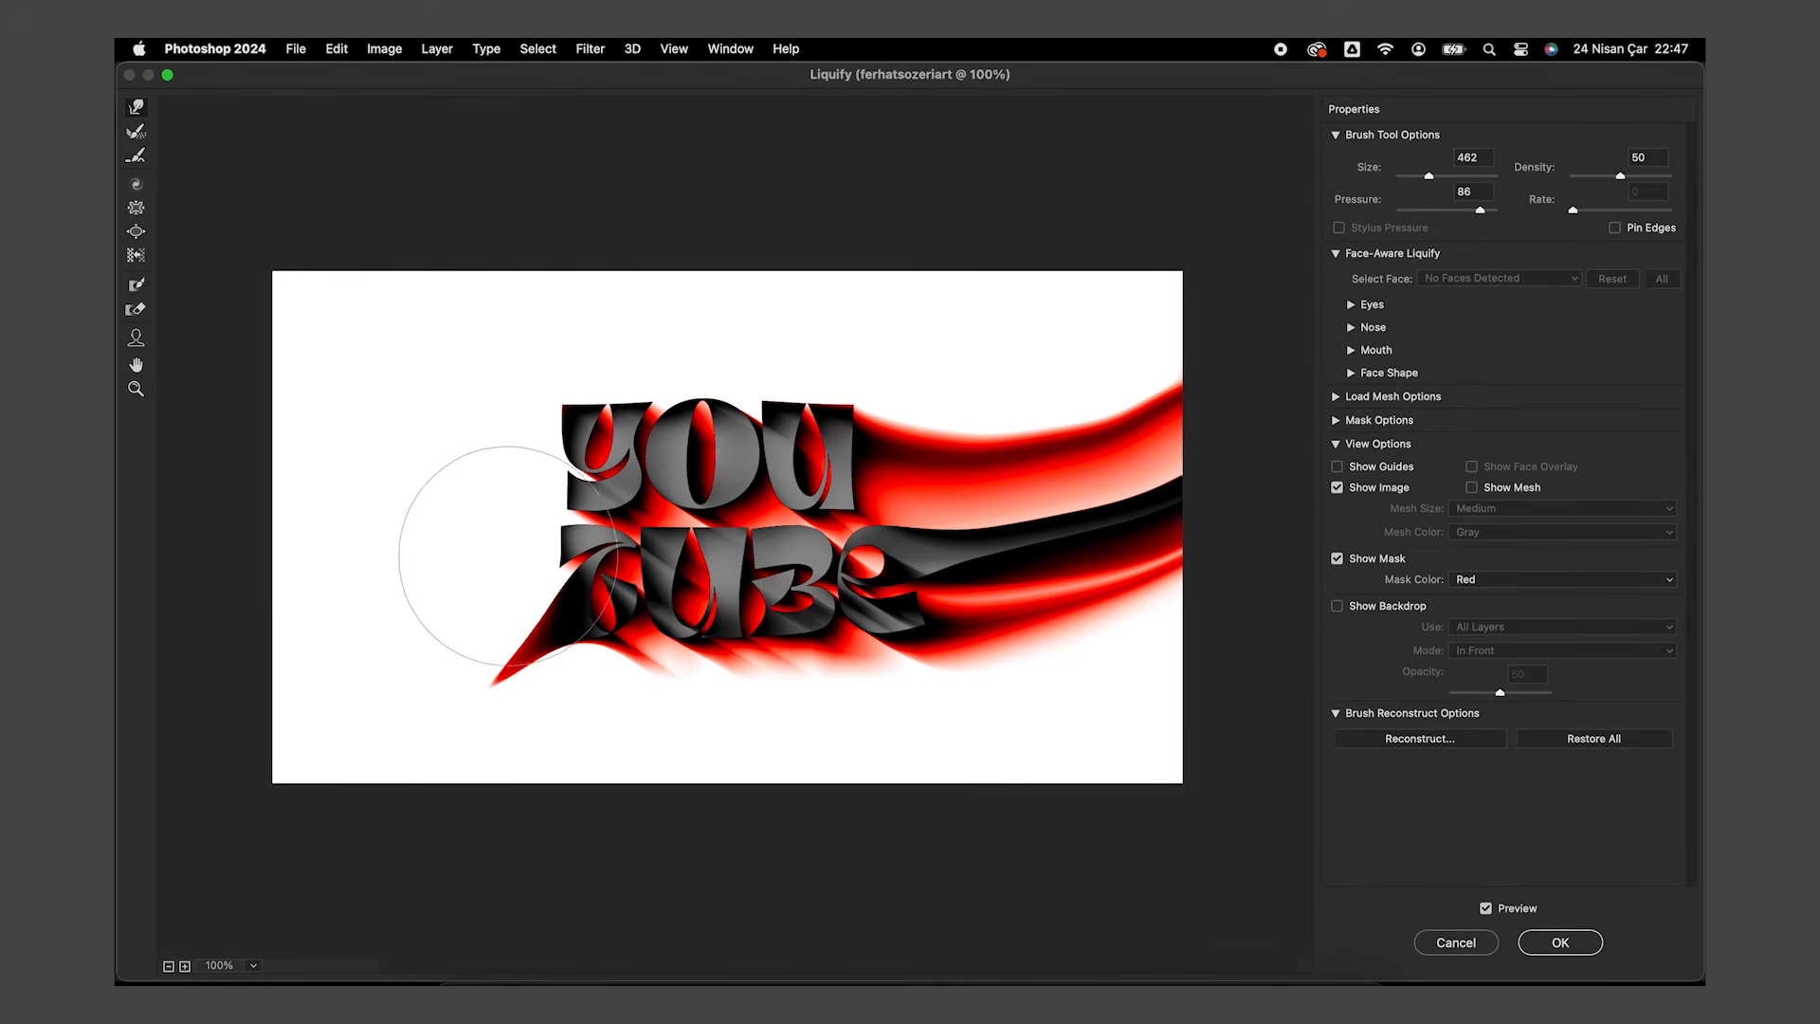
Stretch the left side of YOU's Y into a wide dark streak curving upward past the canvas's left edge
left_click_drag(503, 483, 329, 420)
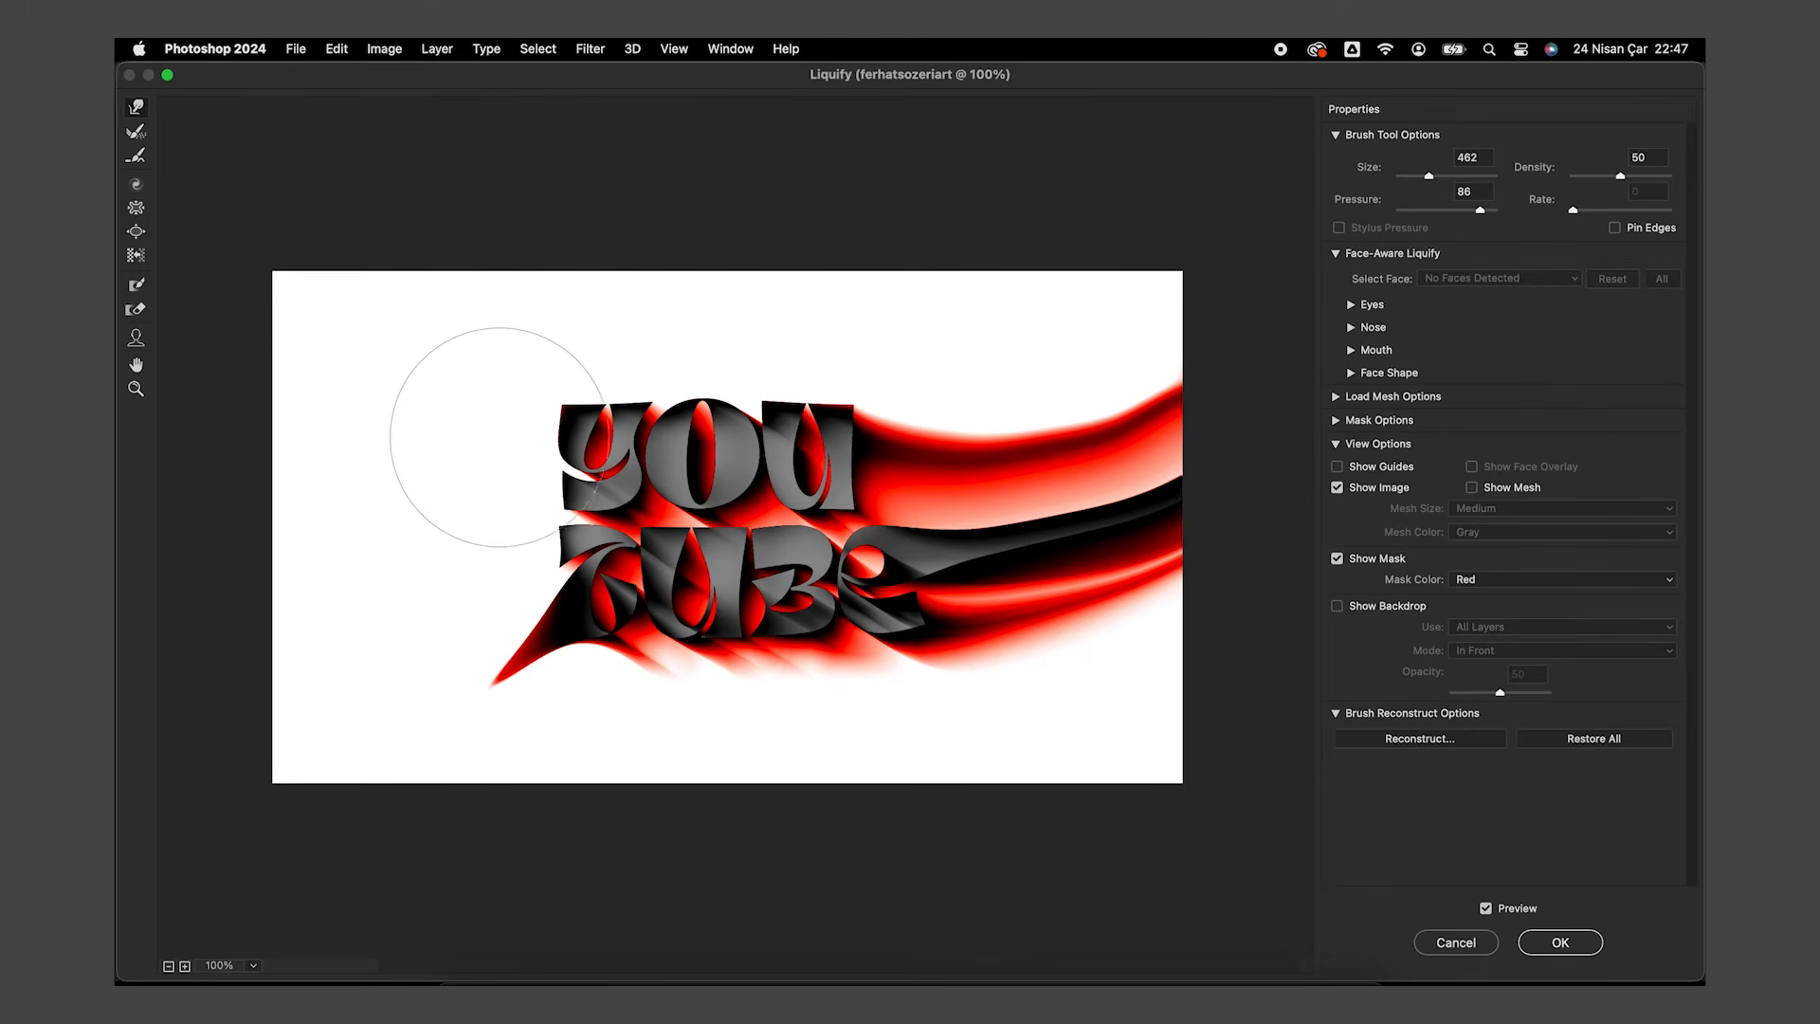
mouse_move(499, 437)
left_mouse_down()
mouse_move(370, 411)
mouse_move(266, 363)
mouse_move(403, 383)
mouse_move(515, 450)
mouse_move(274, 427)
mouse_move(428, 446)
mouse_move(300, 408)
mouse_move(225, 311)
left_mouse_up()
mouse_move(460, 426)
left_mouse_down()
mouse_move(325, 390)
mouse_move(336, 326)
mouse_move(414, 469)
mouse_move(194, 296)
left_mouse_up()
mouse_move(511, 472)
left_mouse_down()
mouse_move(325, 475)
mouse_move(469, 490)
mouse_move(345, 435)
mouse_move(345, 373)
mouse_move(467, 418)
mouse_move(252, 276)
left_mouse_up()
Pull the left end of TUBE's T crossbar to the canvas's left edge and smooth the streaks' ends there
mouse_move(533, 607)
left_mouse_down()
mouse_move(515, 570)
mouse_move(428, 566)
mouse_move(238, 647)
mouse_move(507, 536)
mouse_move(248, 667)
left_mouse_up()
left_click_drag(439, 534, 135, 631)
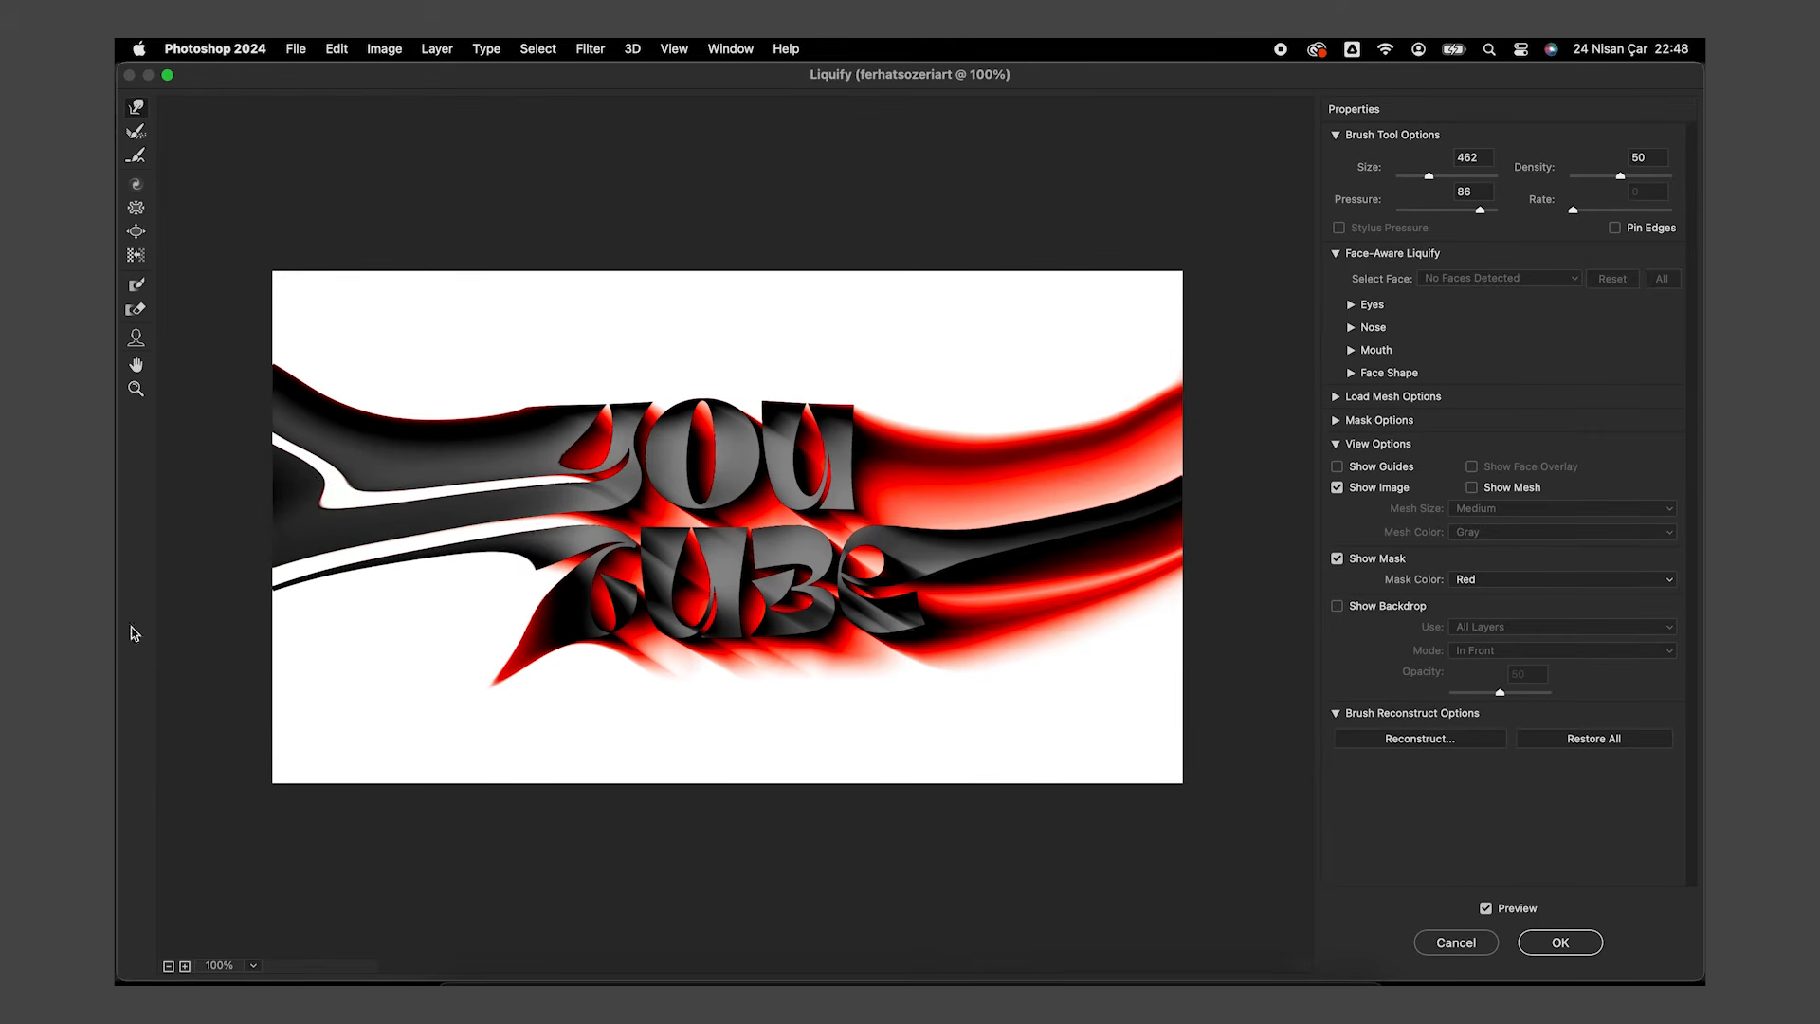
left_click_drag(502, 537, 151, 637)
left_click_drag(246, 485, 181, 509)
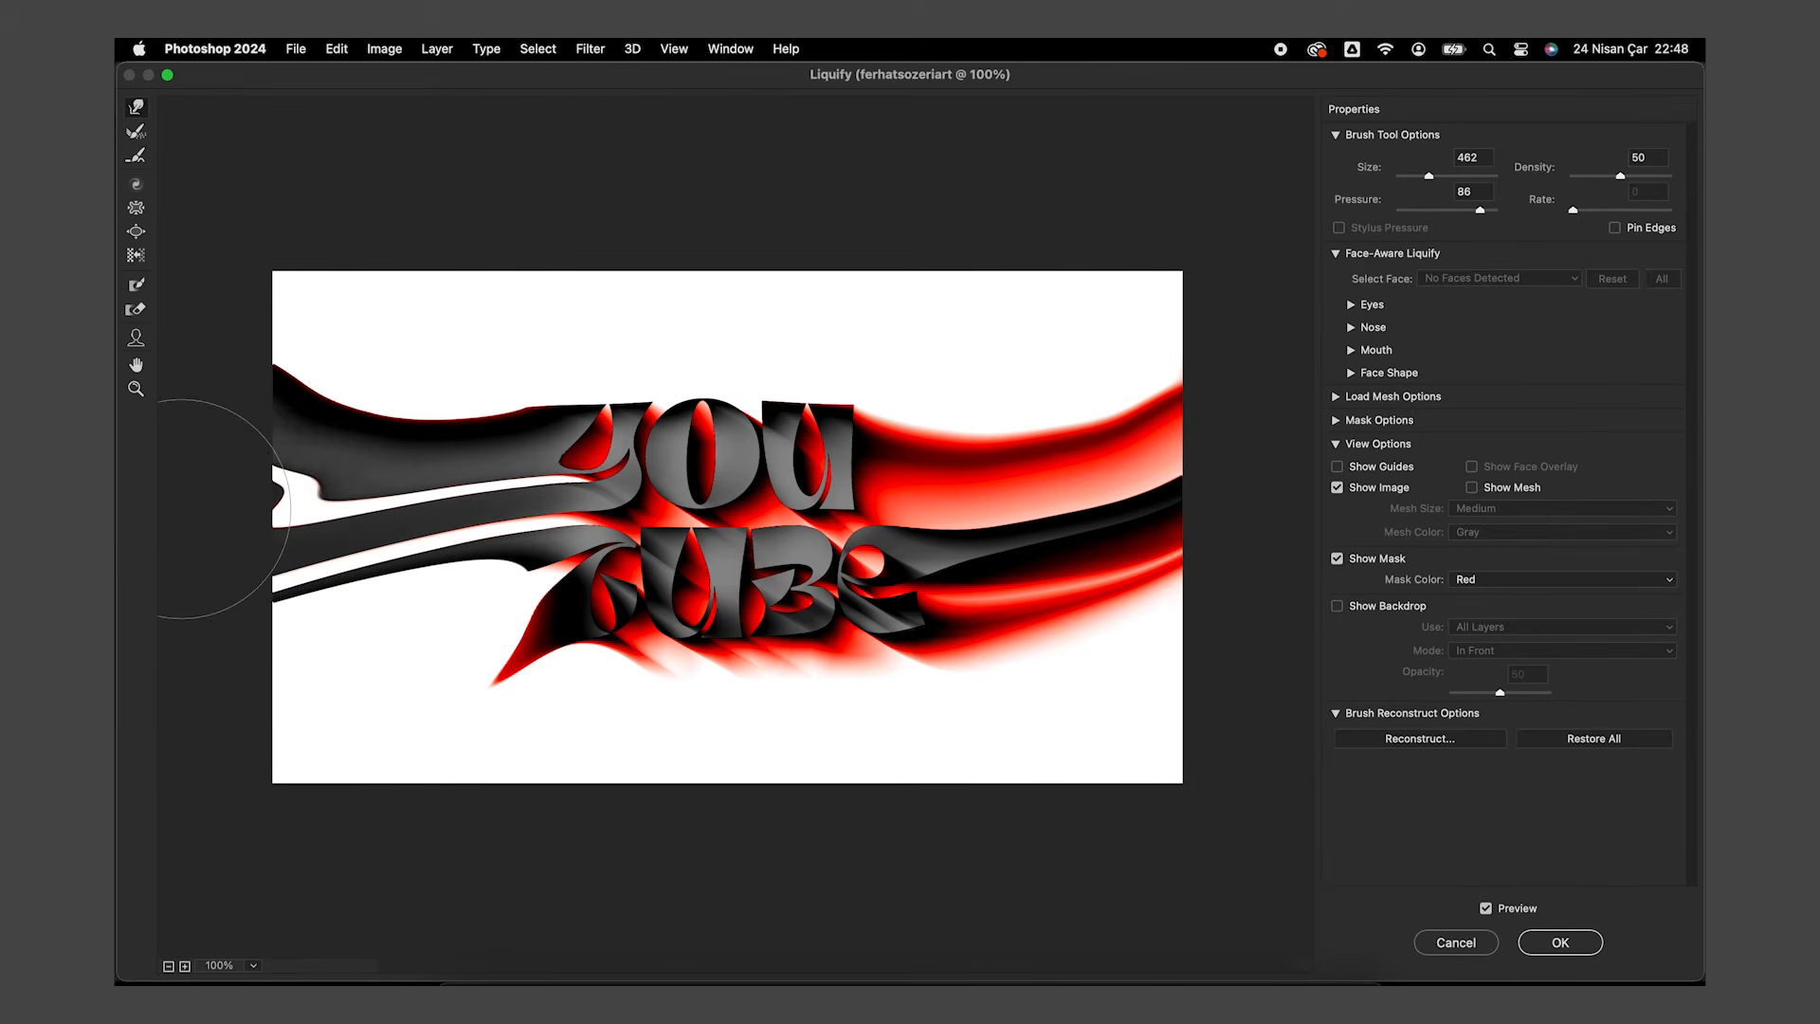
left_click_drag(332, 470, 74, 498)
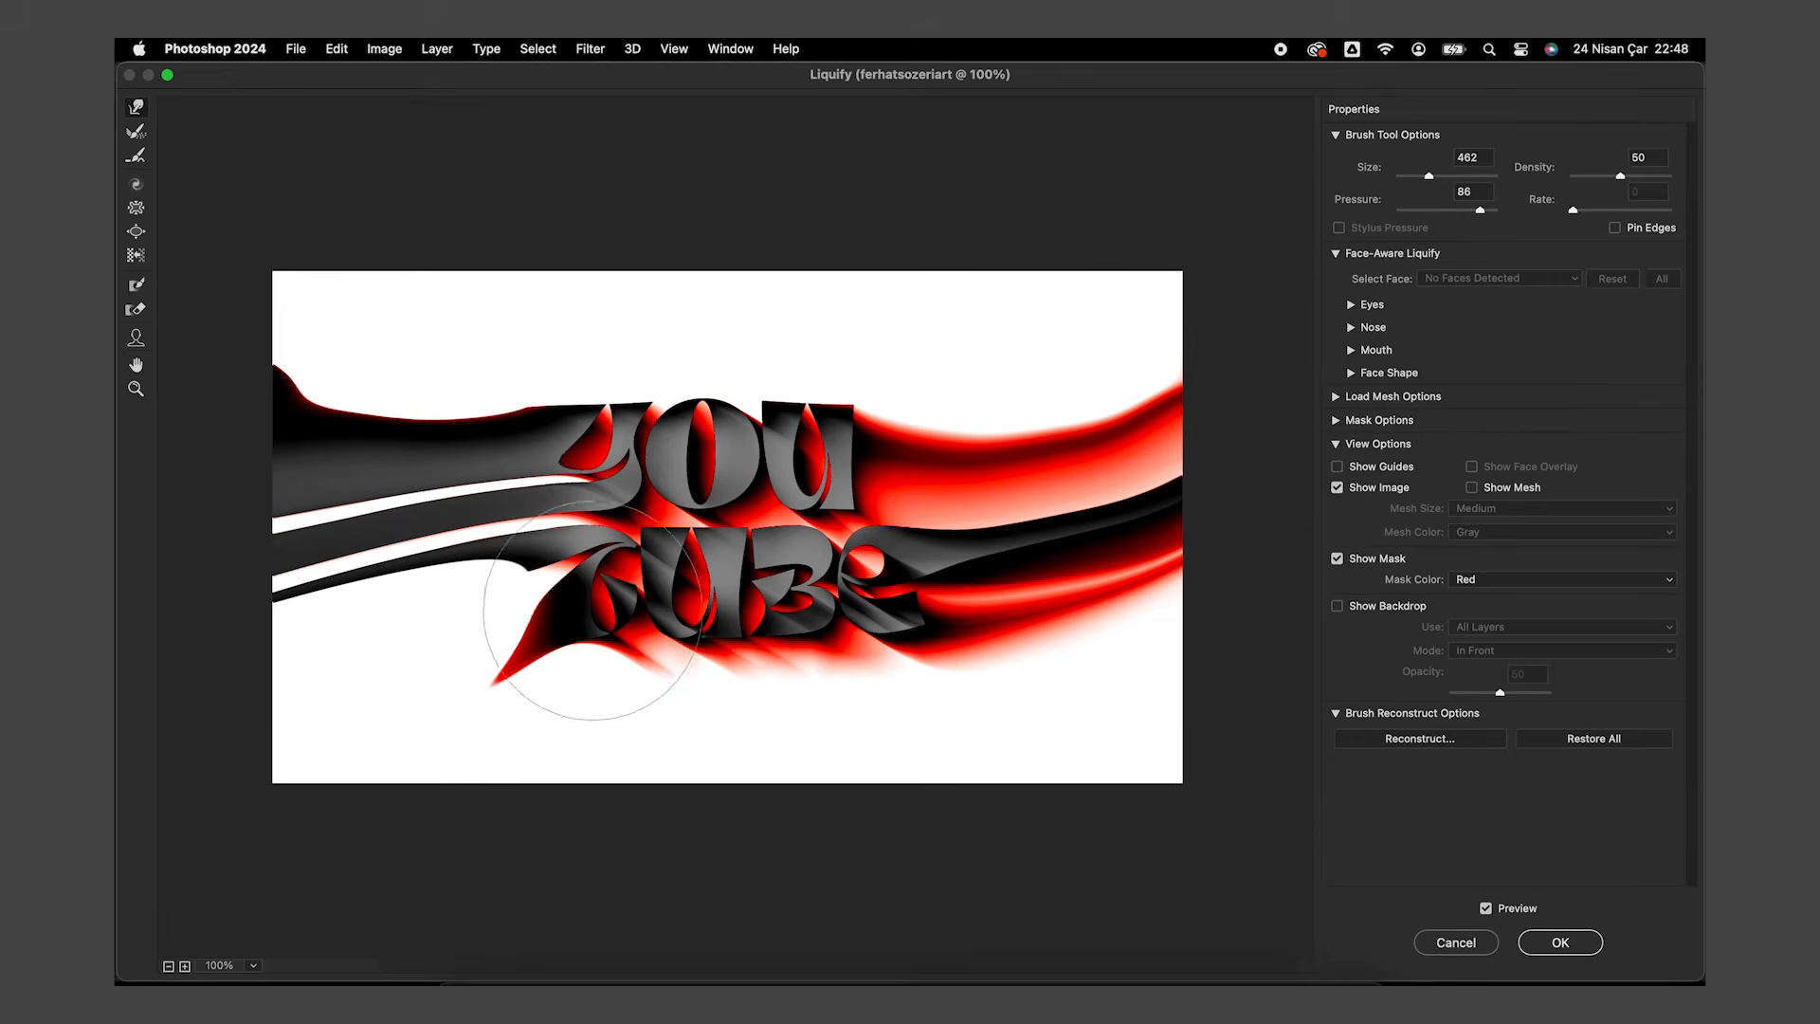
Extend and thicken the T's lower-left tail diagonally down past the canvas's bottom edge
left_click_drag(593, 611, 301, 860)
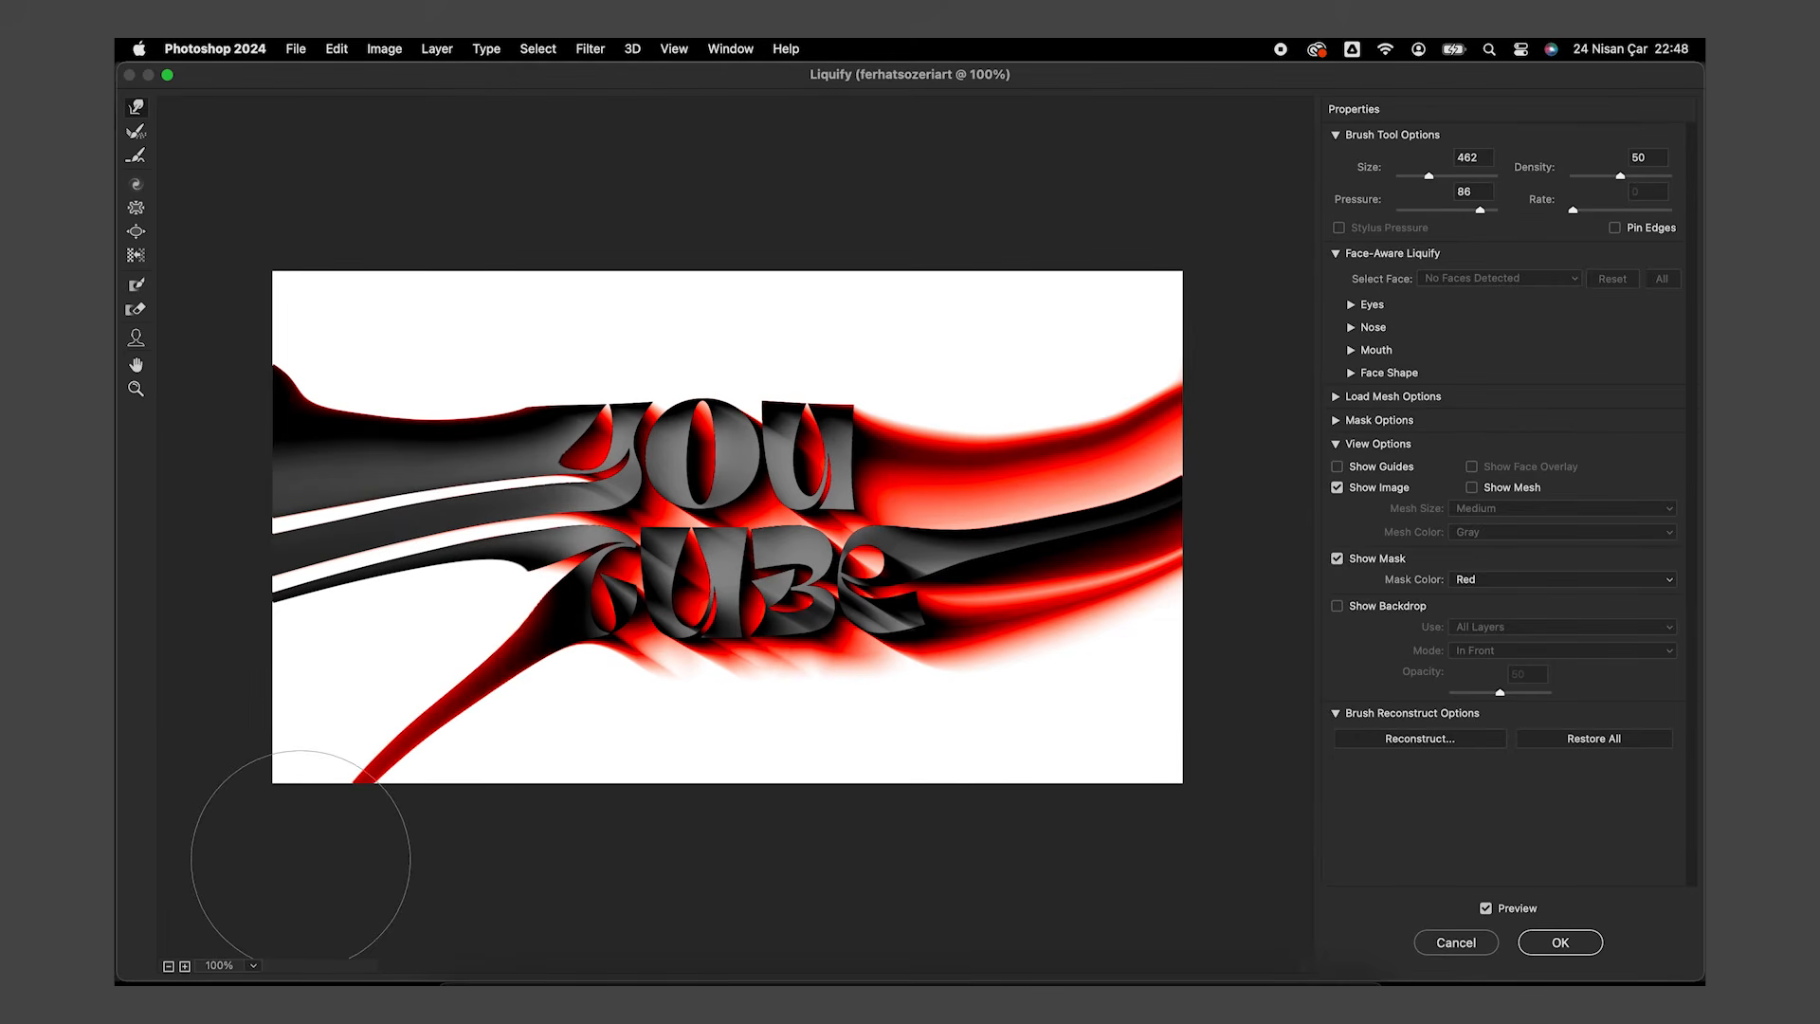
mouse_move(569, 667)
left_mouse_down()
mouse_move(484, 694)
mouse_move(161, 891)
left_mouse_up()
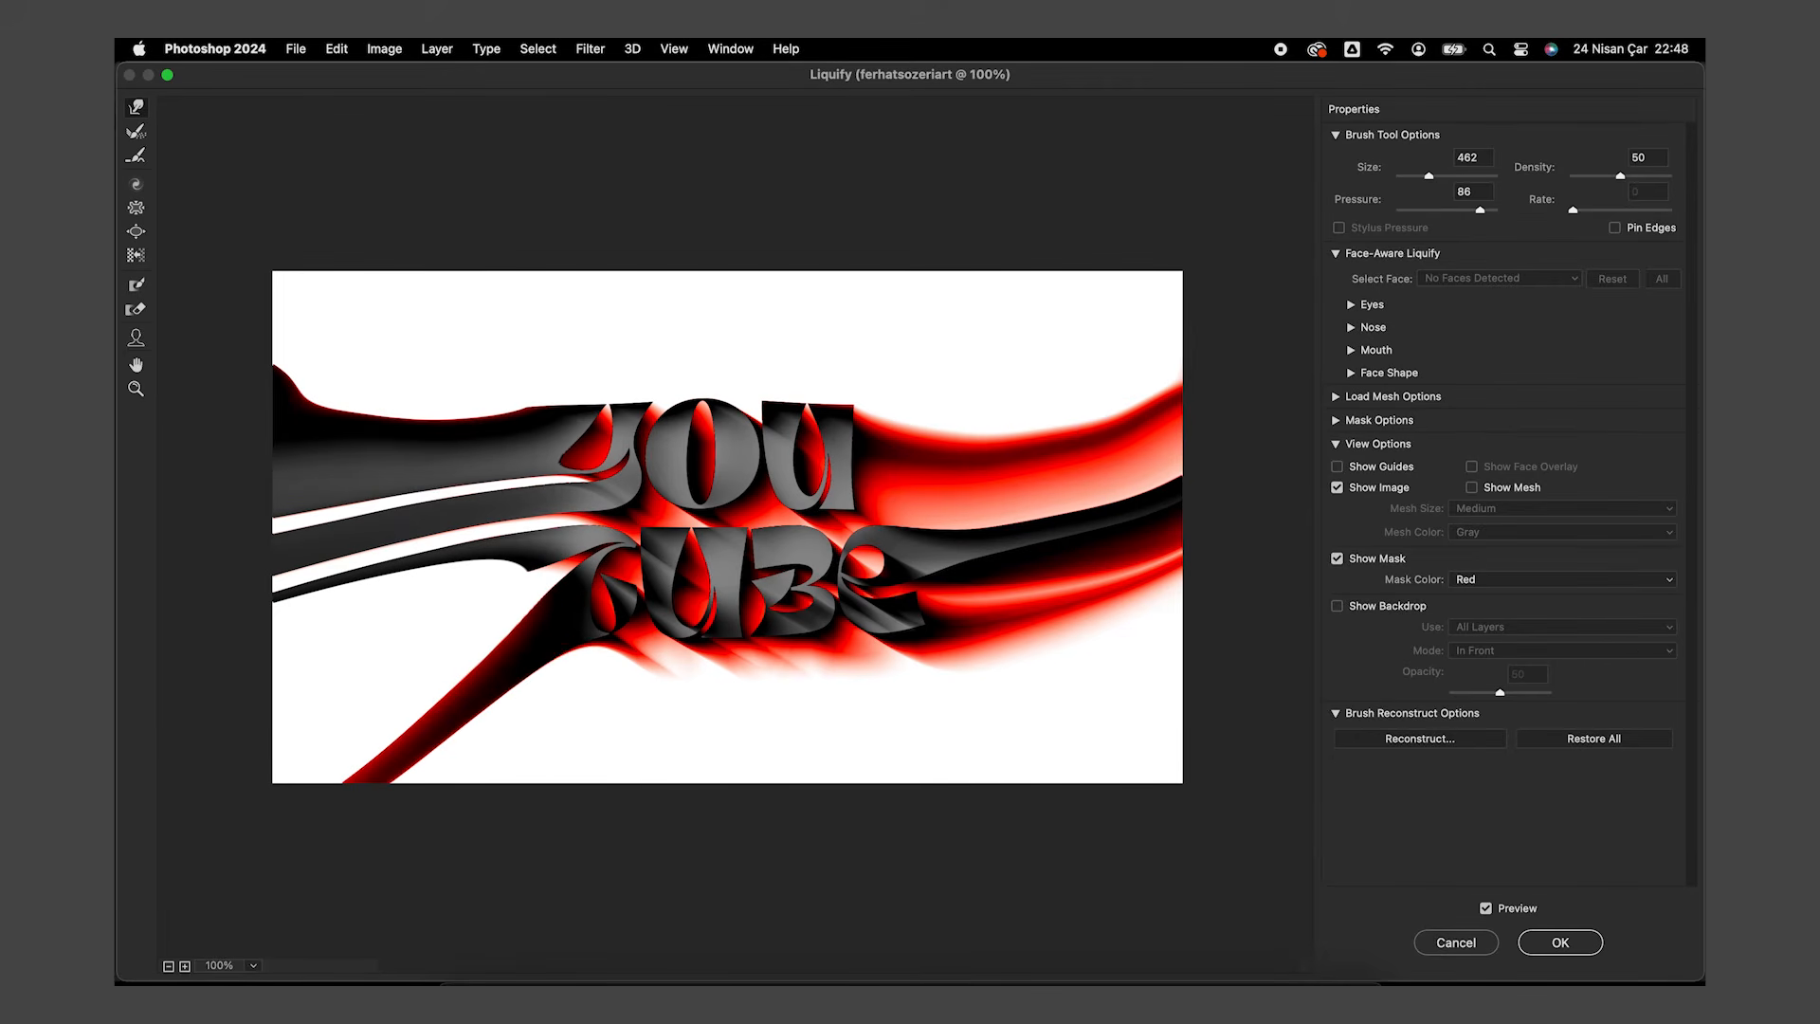
mouse_move(587, 649)
left_mouse_down()
mouse_move(478, 673)
mouse_move(371, 764)
left_mouse_up()
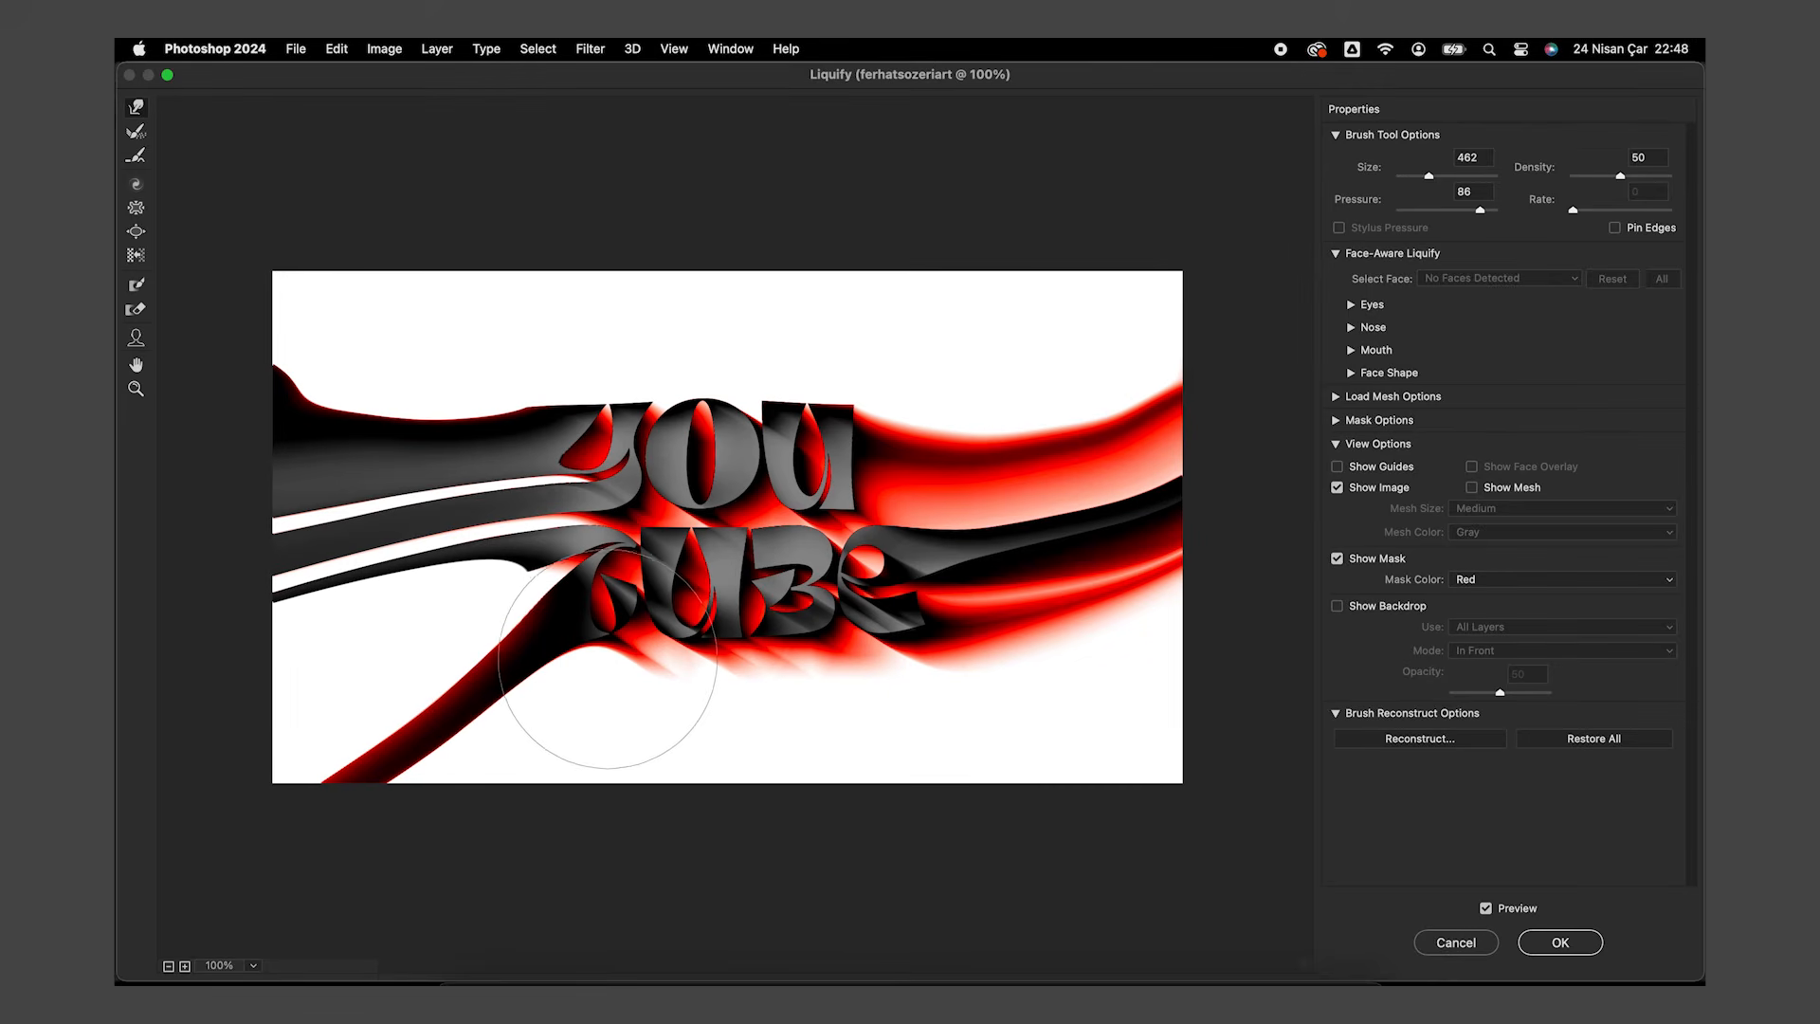
Pull the red shadows beneath TUBE down and right in streaks reaching the canvas's bottom edge and lower-right corner
left_click_drag(611, 661, 920, 862)
mouse_move(743, 733)
left_mouse_down()
mouse_move(817, 809)
mouse_move(951, 886)
left_mouse_up()
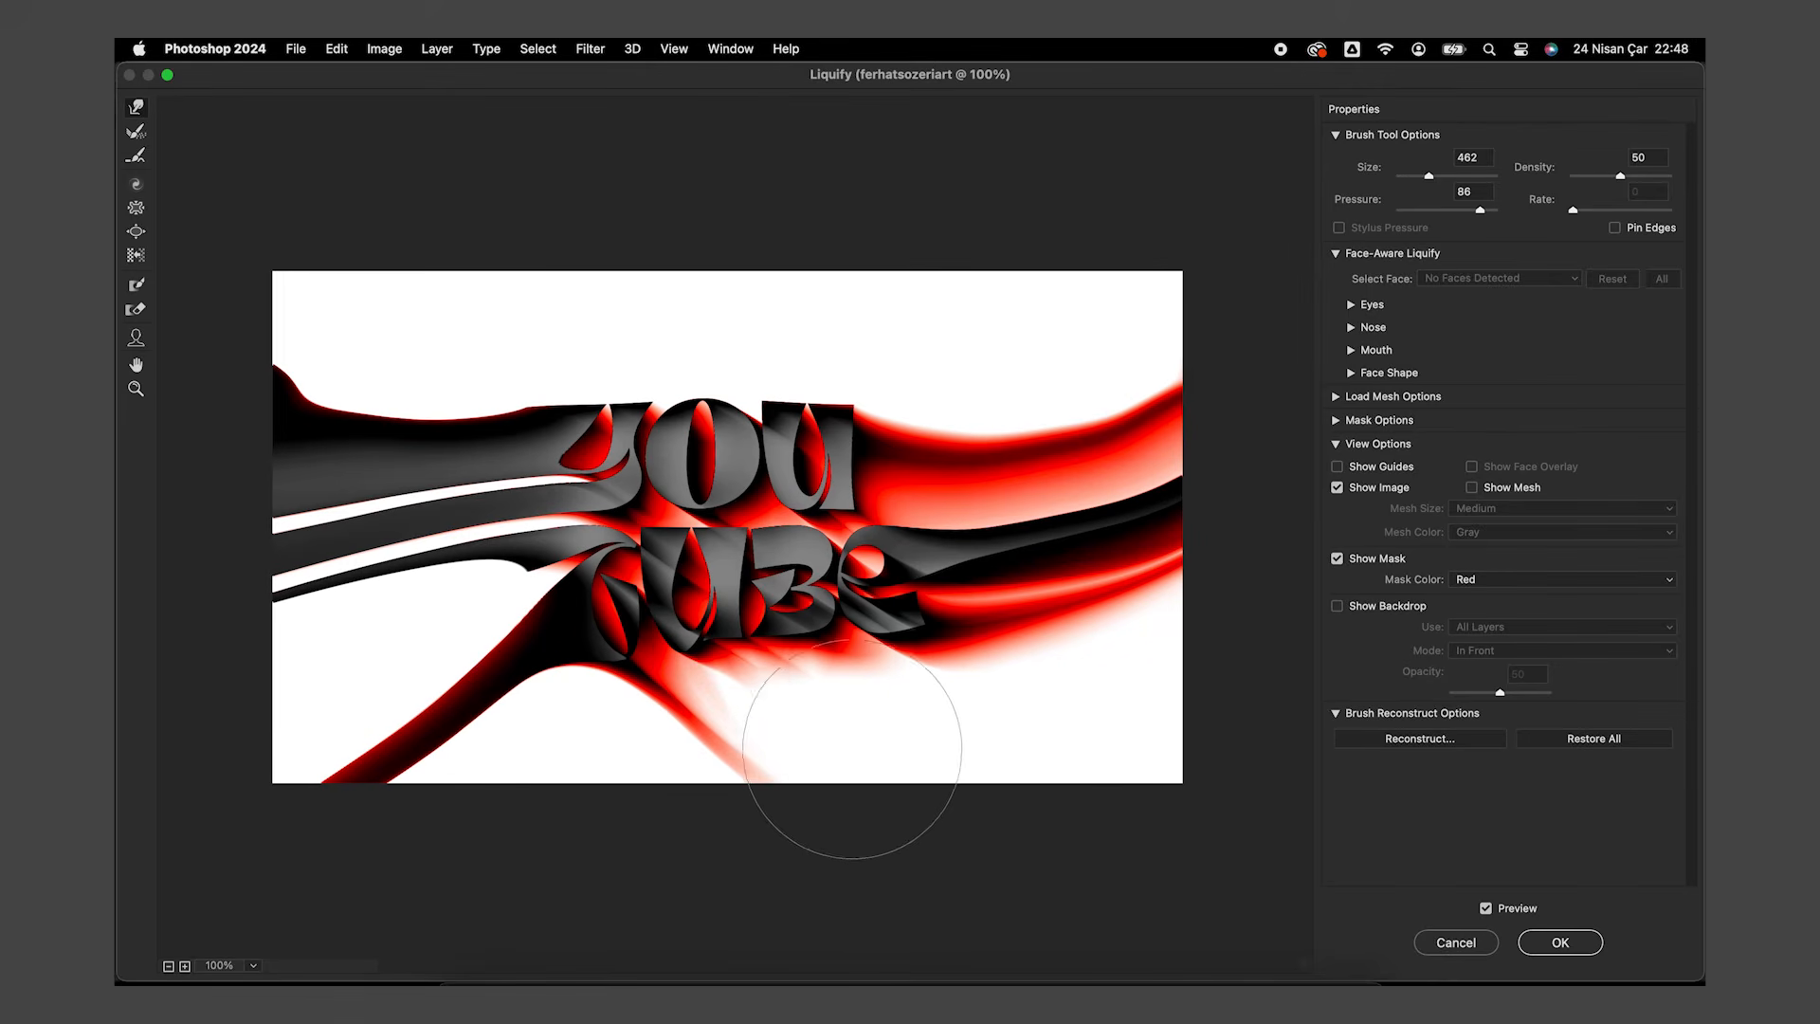
left_click_drag(844, 723, 1013, 843)
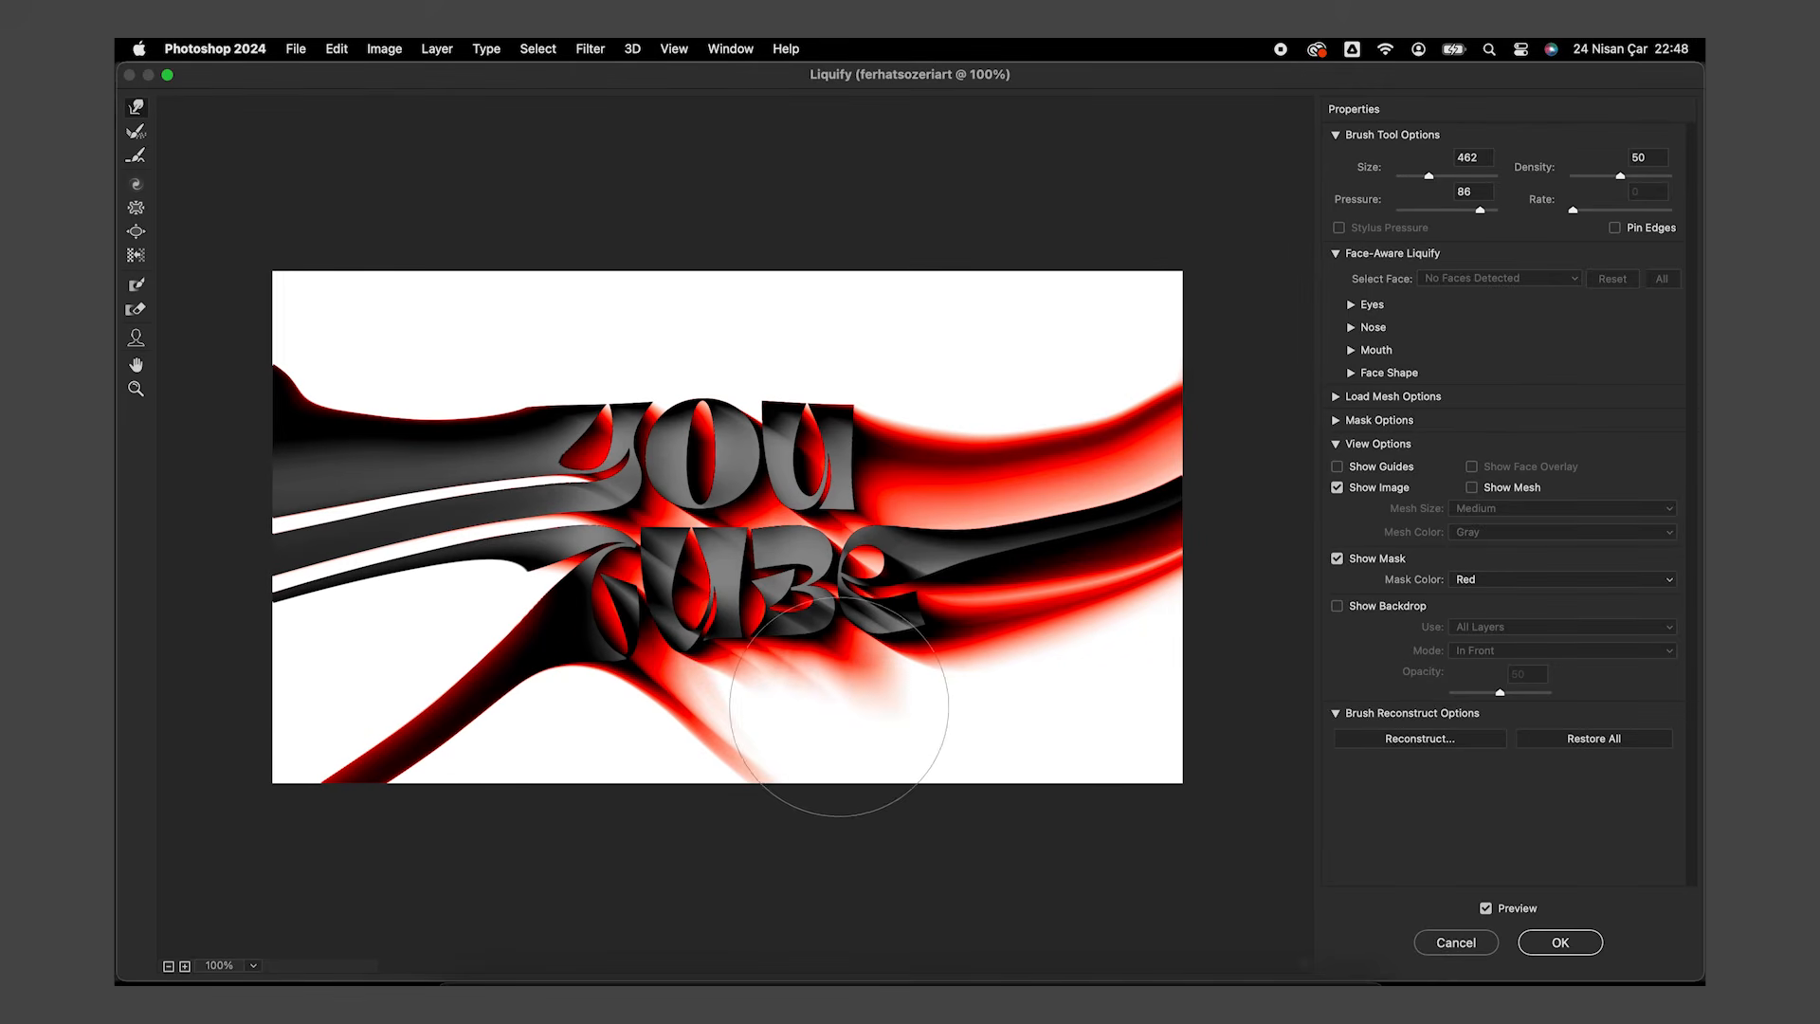
left_click_drag(823, 709, 1186, 839)
left_click_drag(868, 737, 1049, 743)
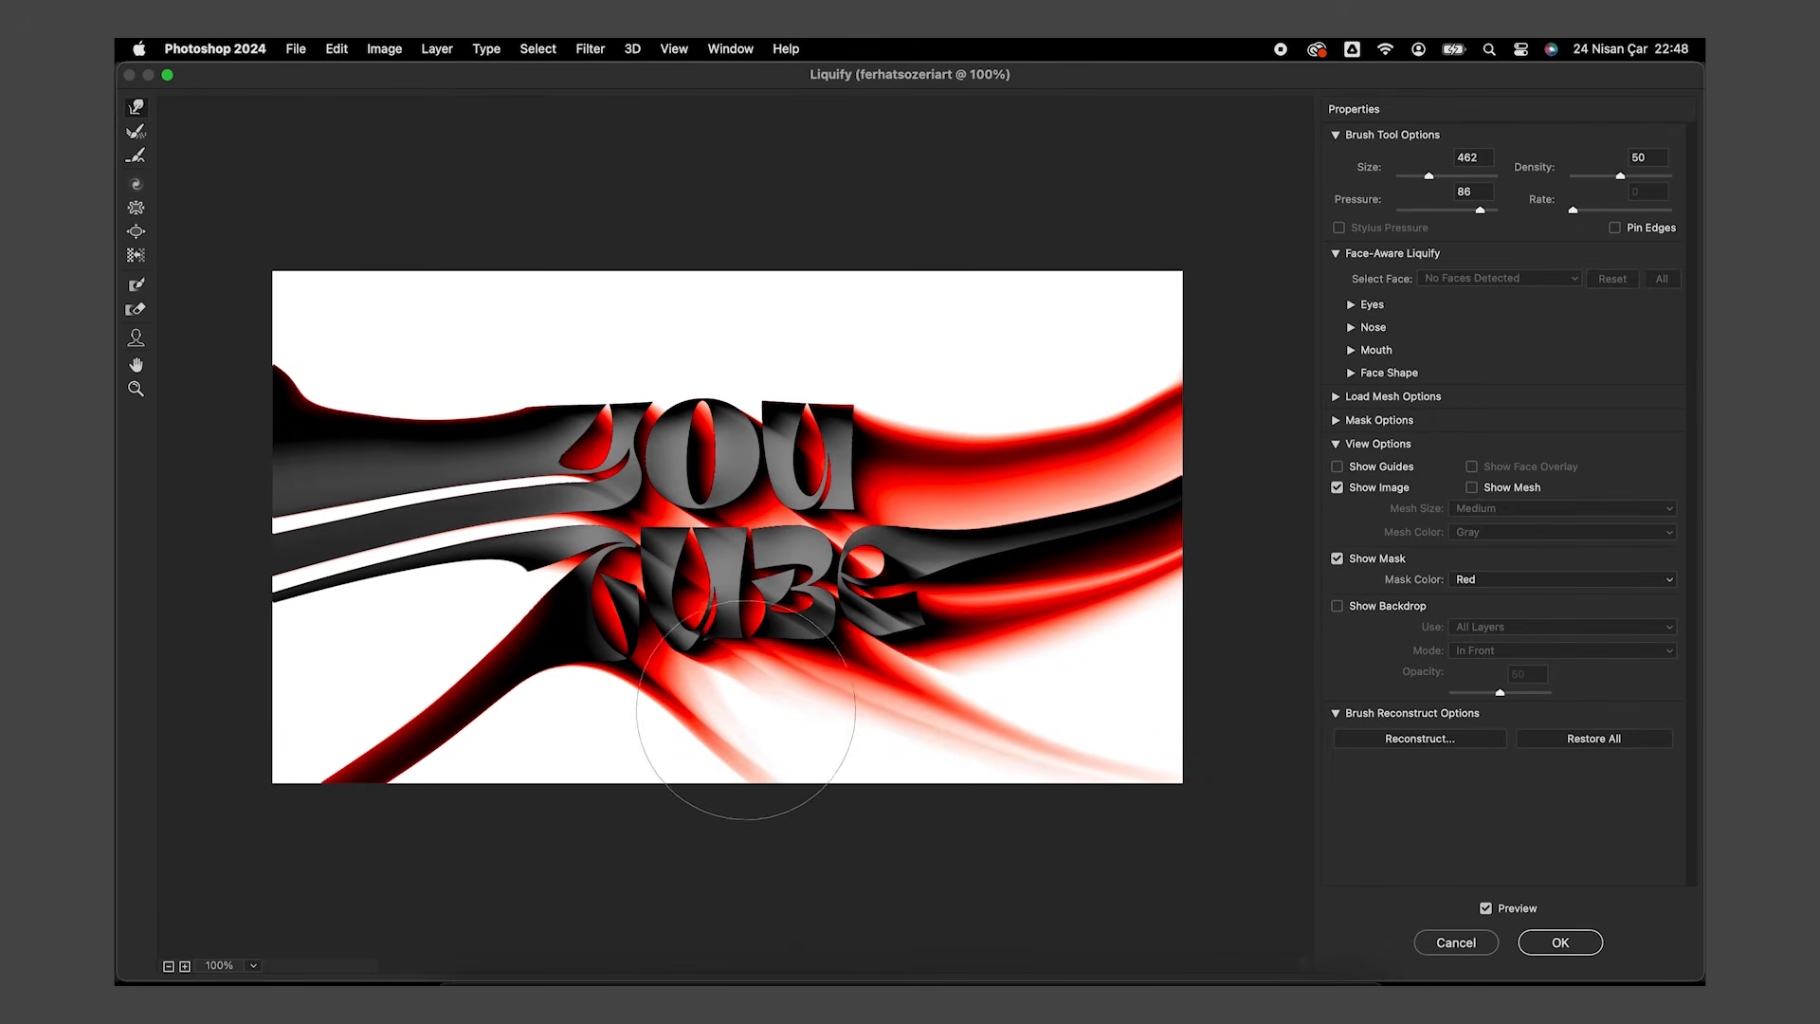
Widen the red shadow beneath TUBE's T and U into thick bands sweeping into the lower-right corner
left_click_drag(691, 711, 1008, 800)
left_click_drag(725, 712, 1154, 772)
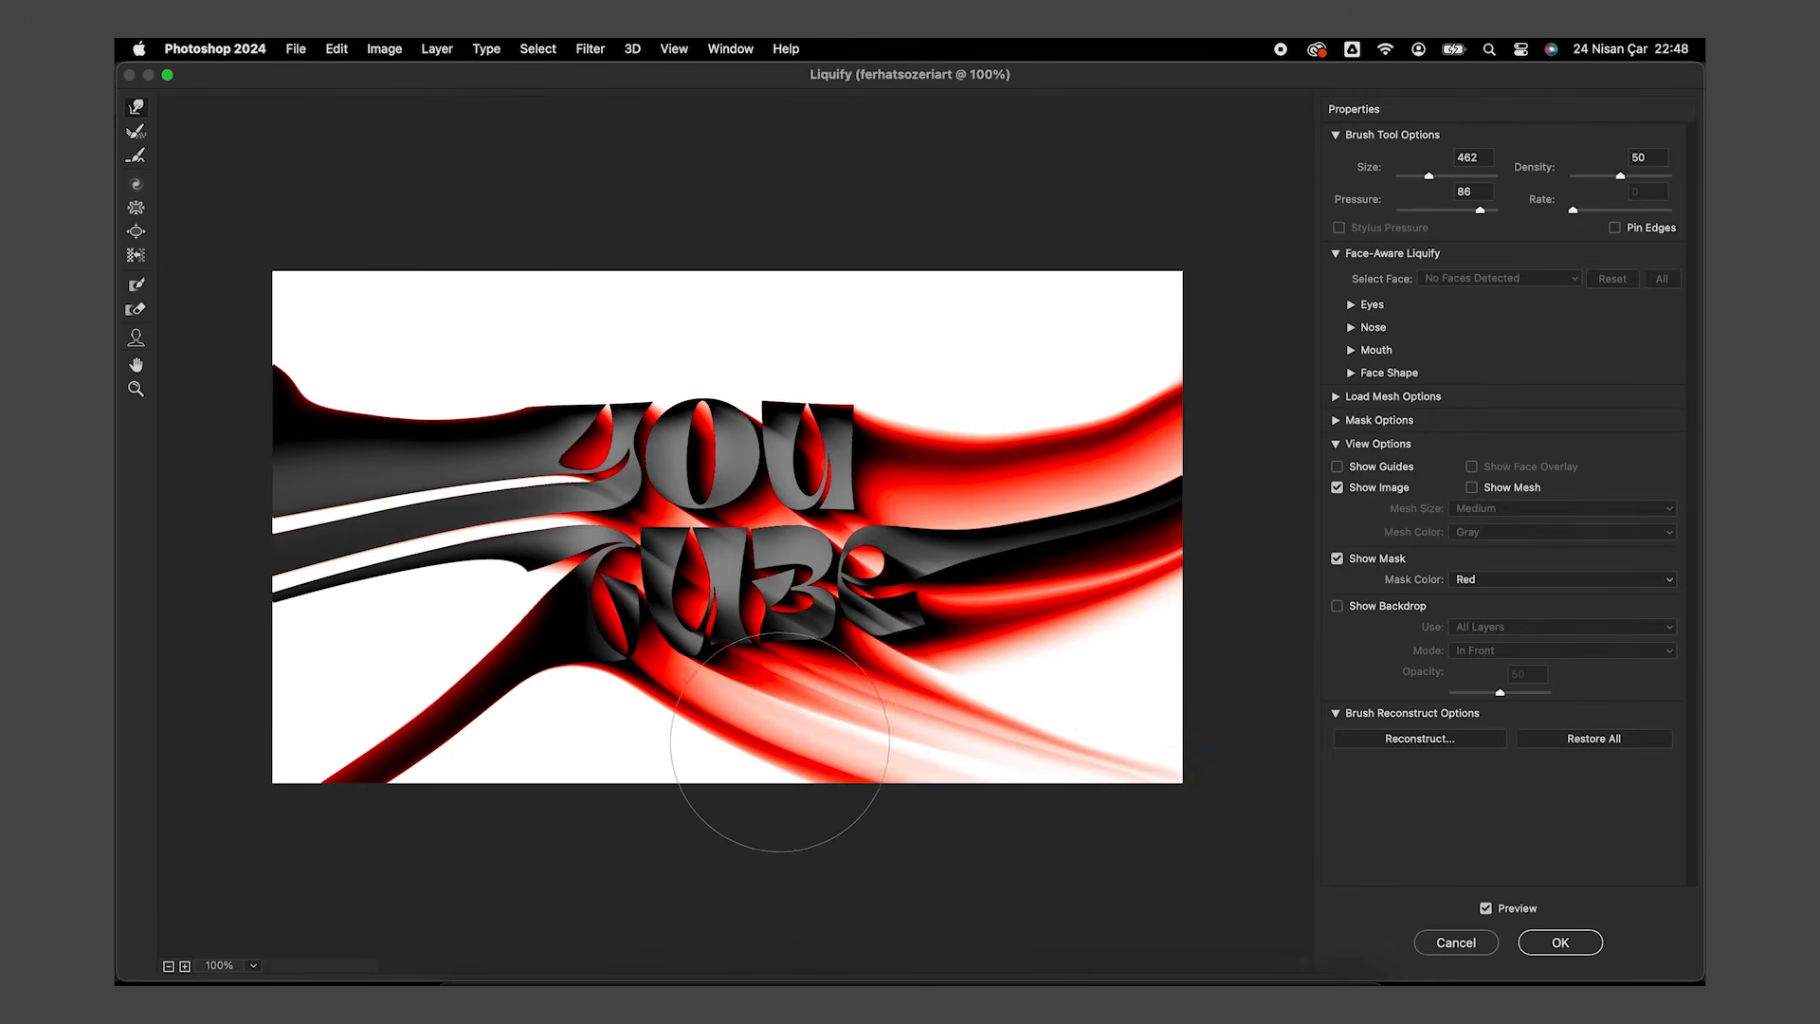
left_click_drag(793, 784, 908, 764)
left_click_drag(752, 728, 1200, 797)
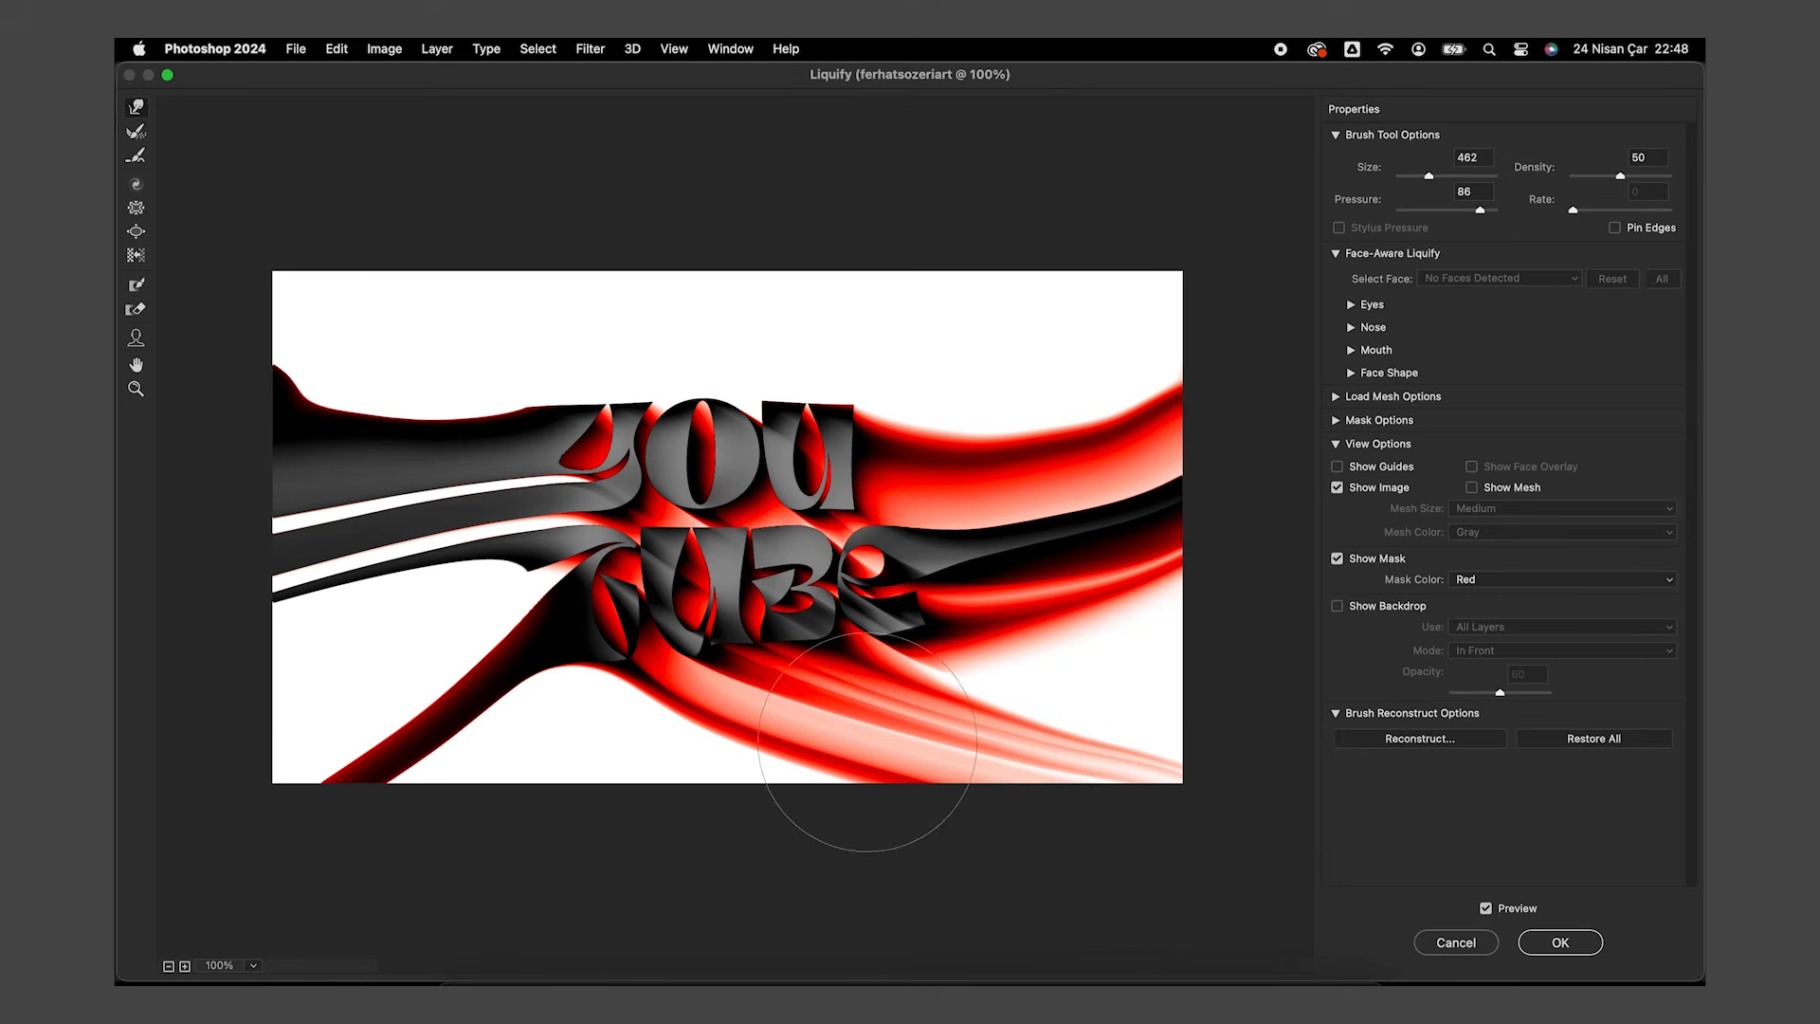
left_click_drag(867, 742, 1218, 791)
left_click_drag(811, 744, 1166, 730)
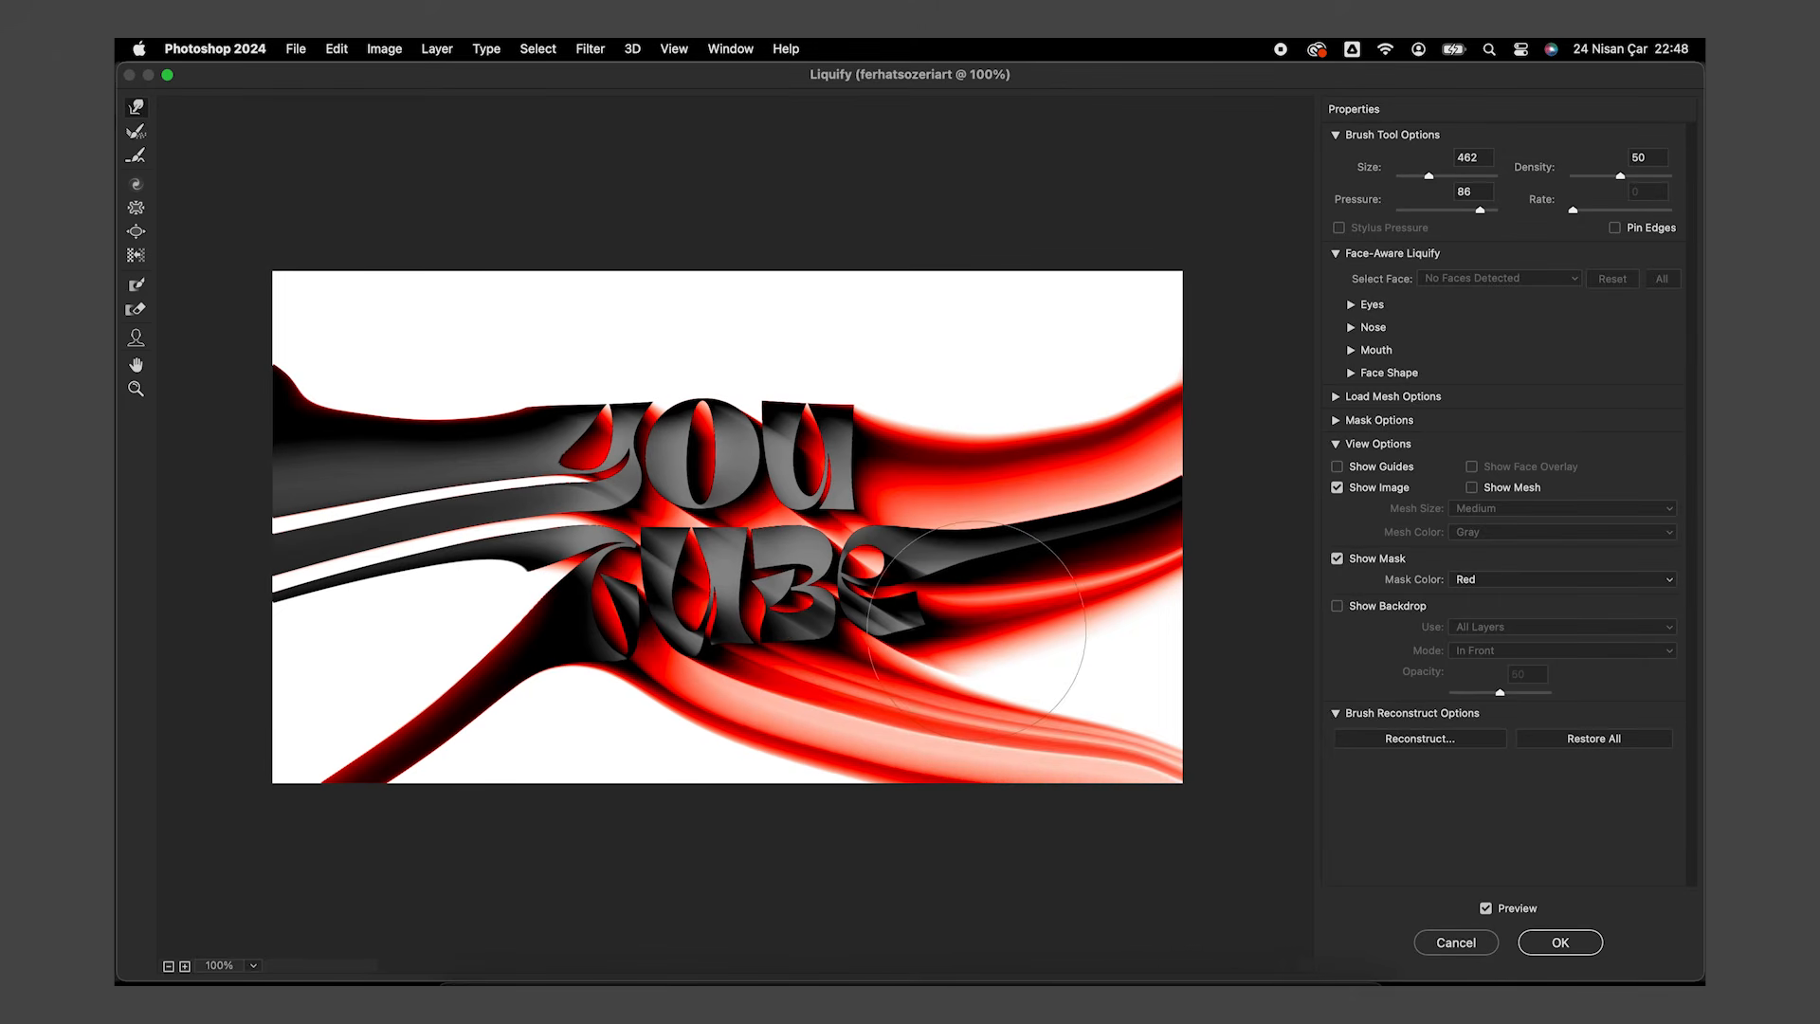
Warp the E's lower tip and its dark shadow outward, thickening the streaks toward the canvas's right edge
left_click_drag(948, 579, 1088, 659)
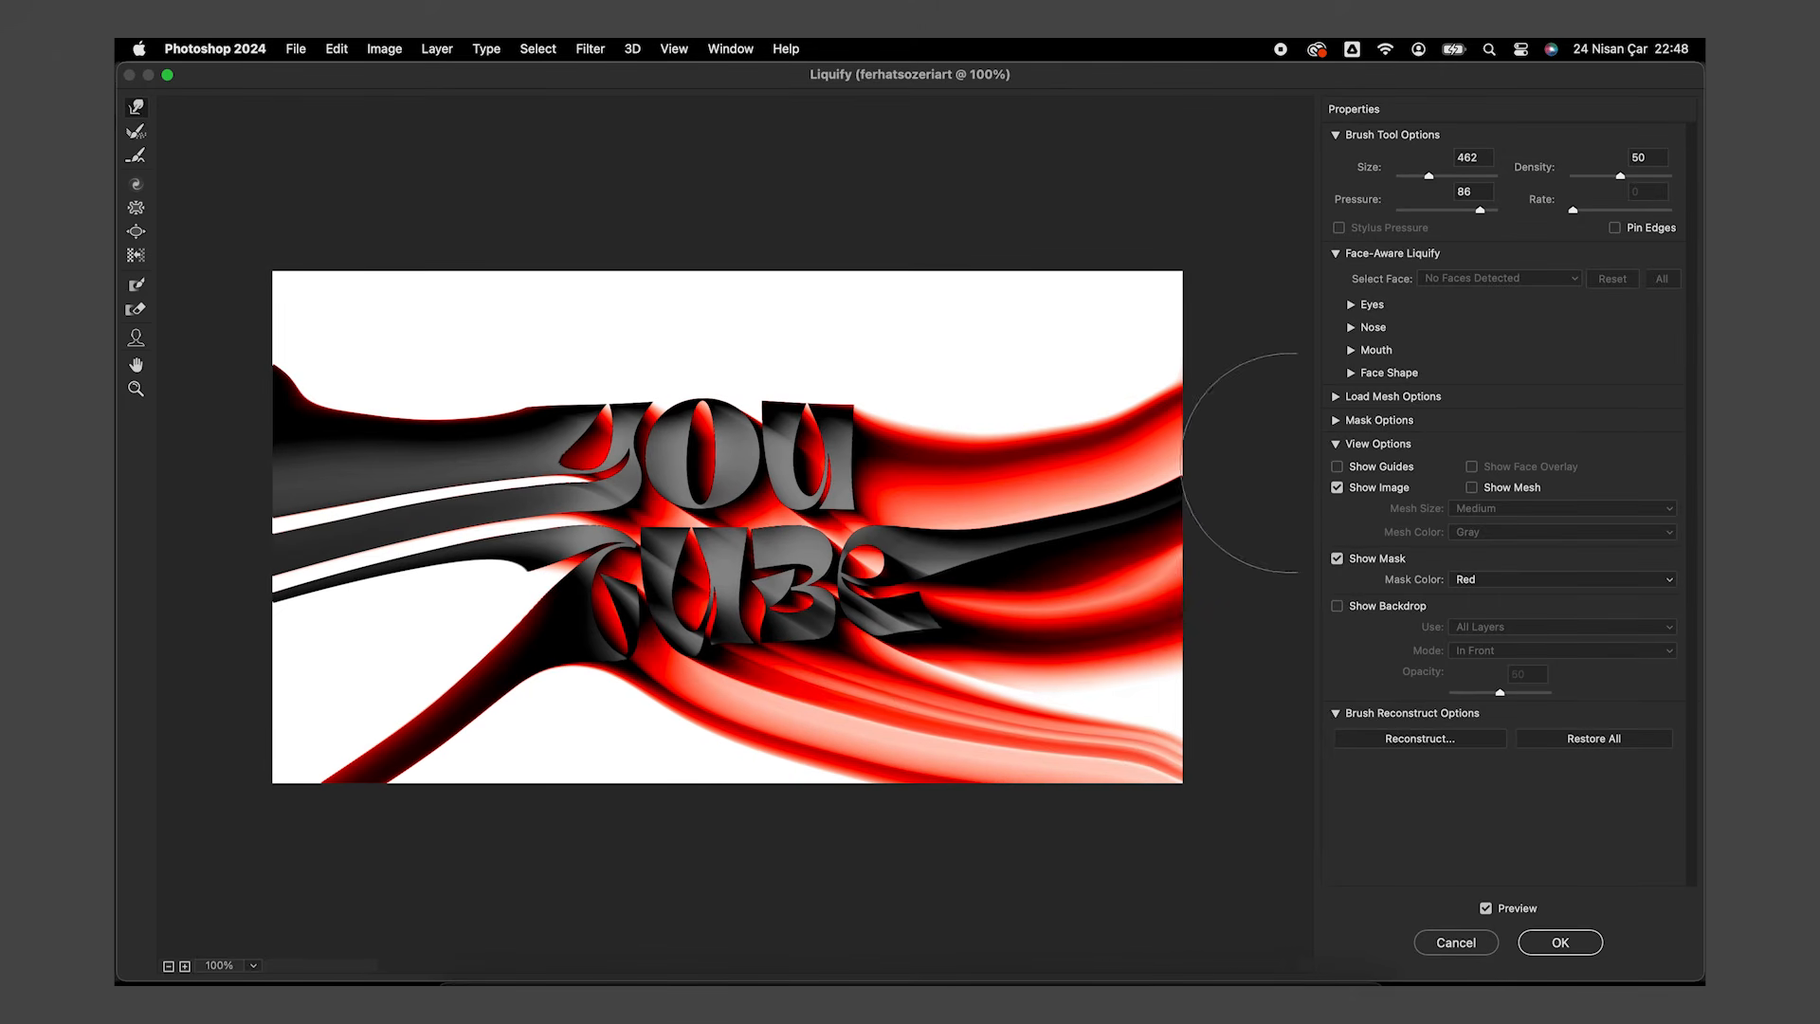
left_click_drag(1069, 583, 1298, 459)
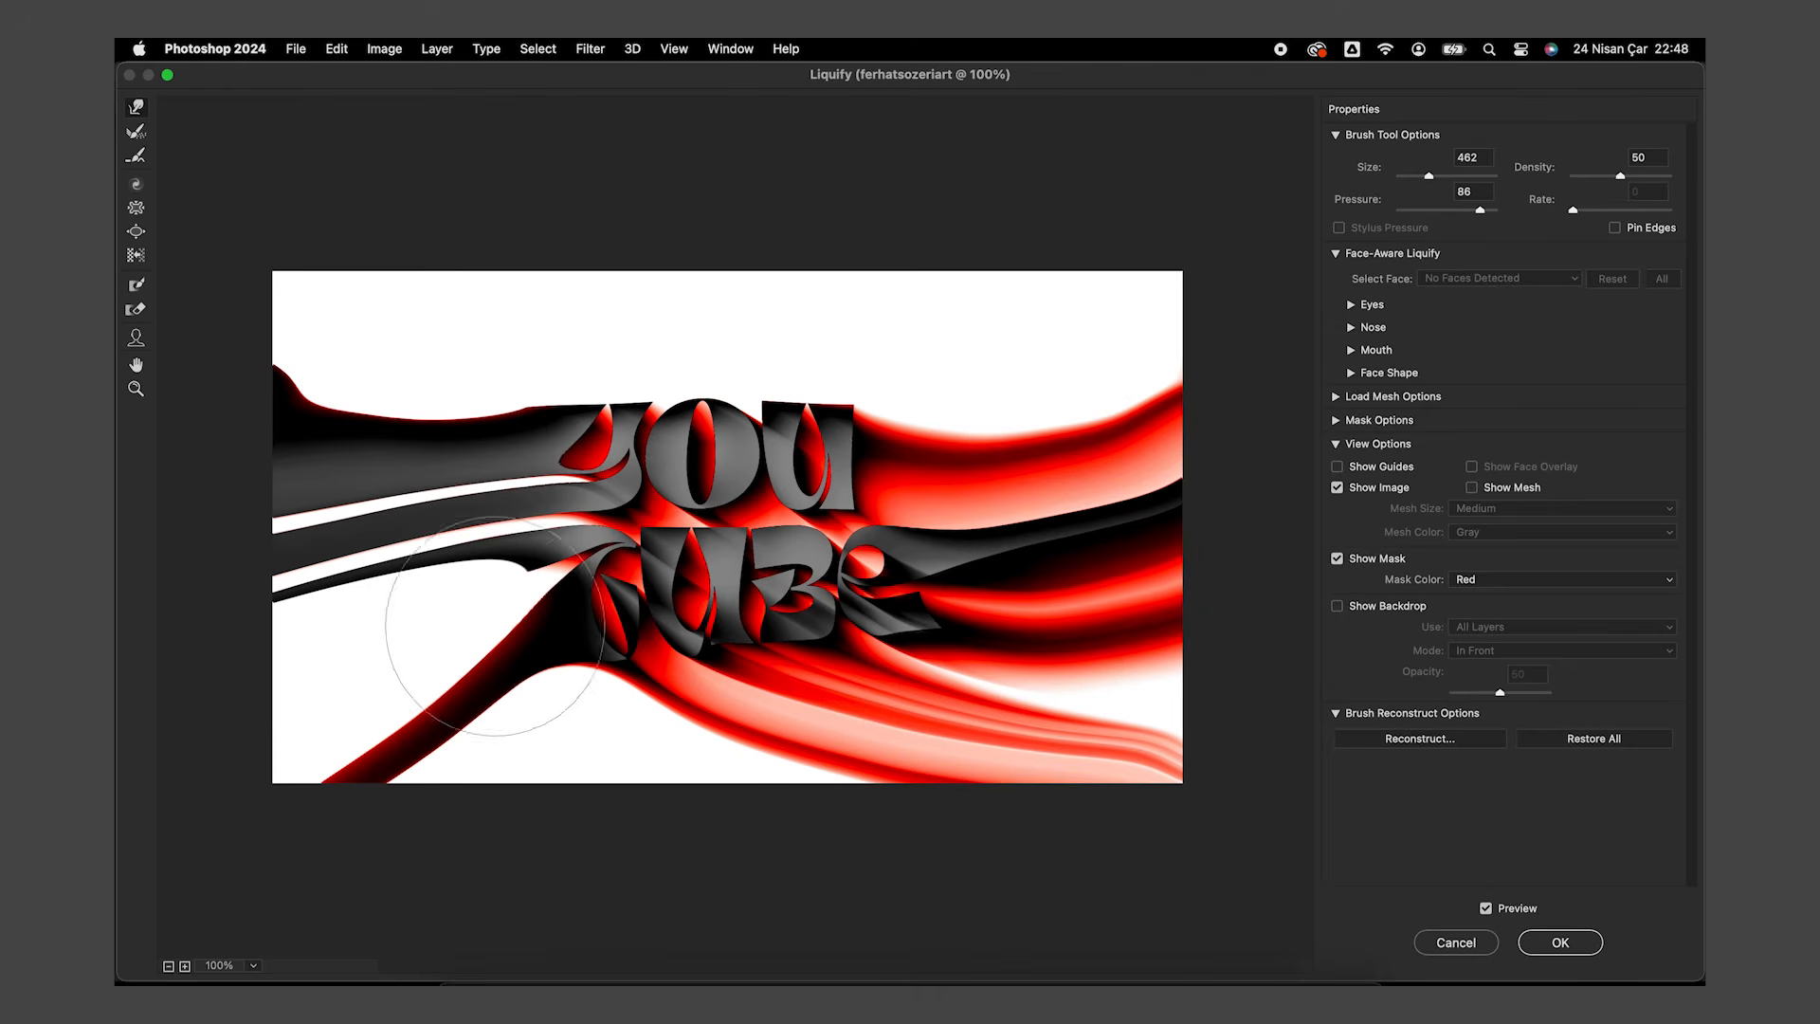
Bend the dark streaks left of the Y and T into smooth upward curves at the canvas's left edge
left_click_drag(407, 650, 293, 581)
mouse_move(489, 481)
left_mouse_down()
mouse_move(244, 446)
mouse_move(459, 447)
mouse_move(345, 528)
mouse_move(172, 351)
mouse_move(398, 361)
mouse_move(183, 224)
mouse_move(447, 325)
mouse_move(331, 375)
mouse_move(260, 297)
left_mouse_up()
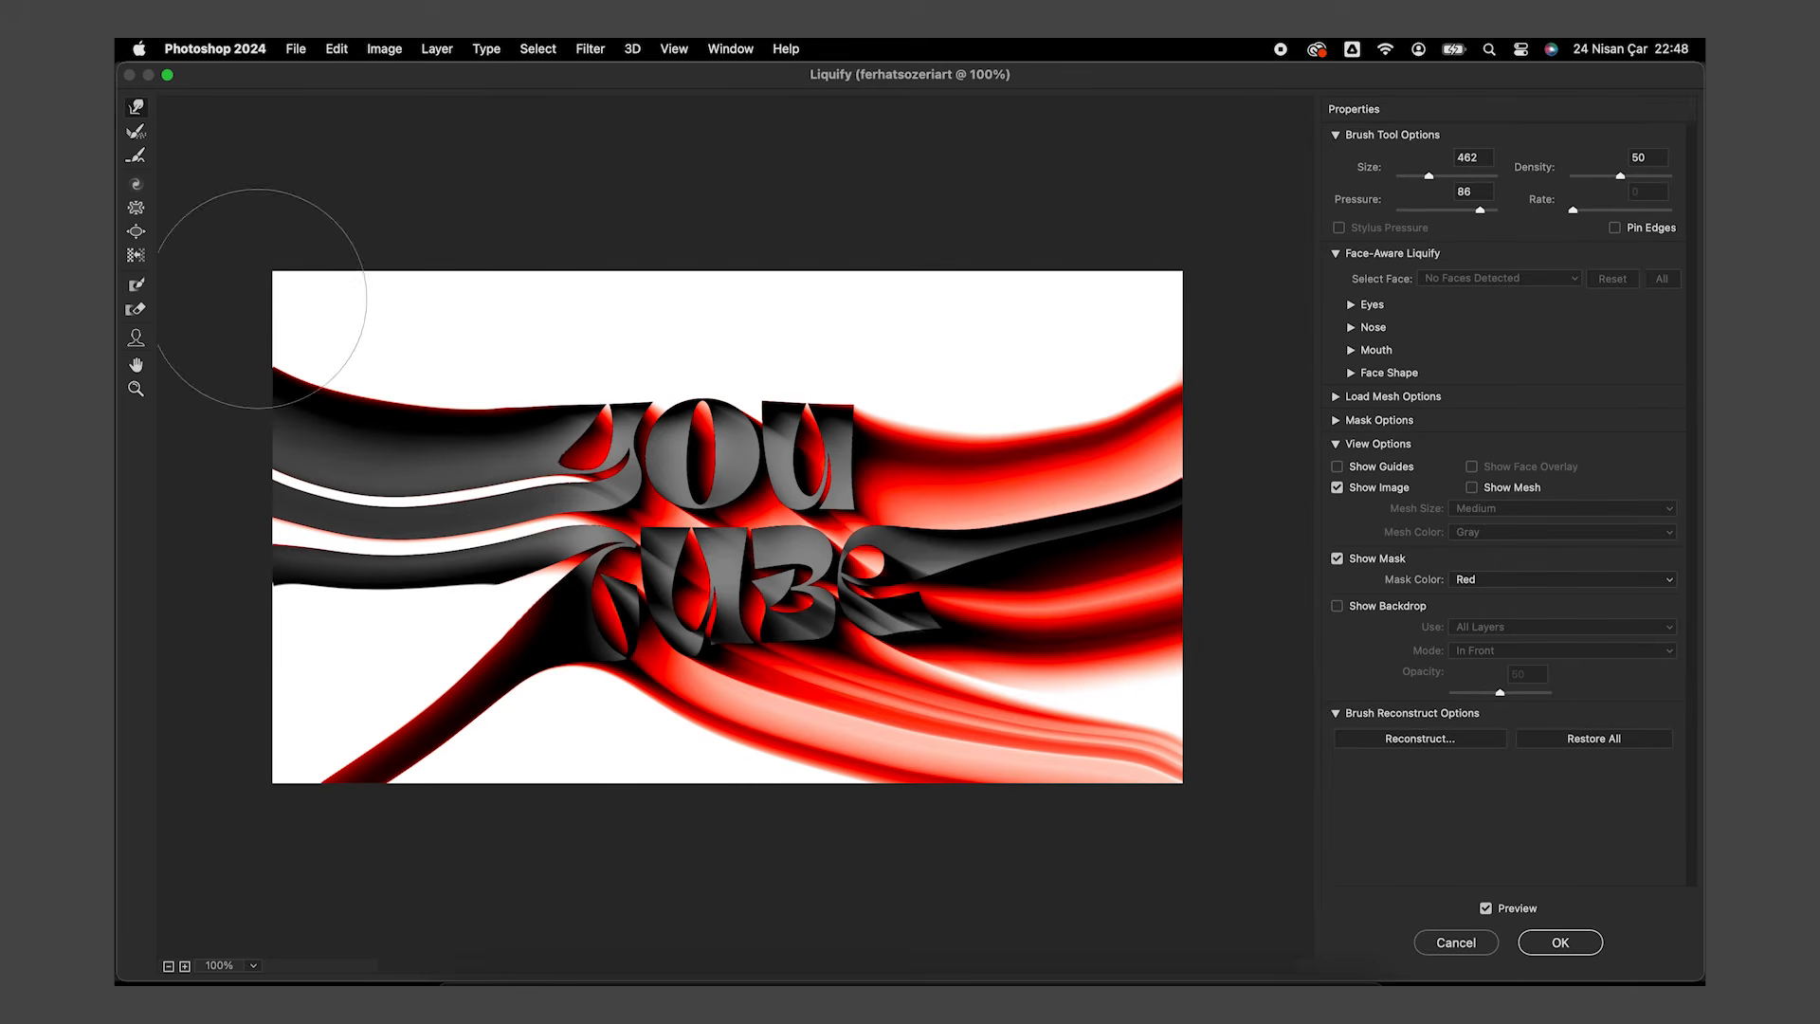
left_click_drag(502, 585, 218, 523)
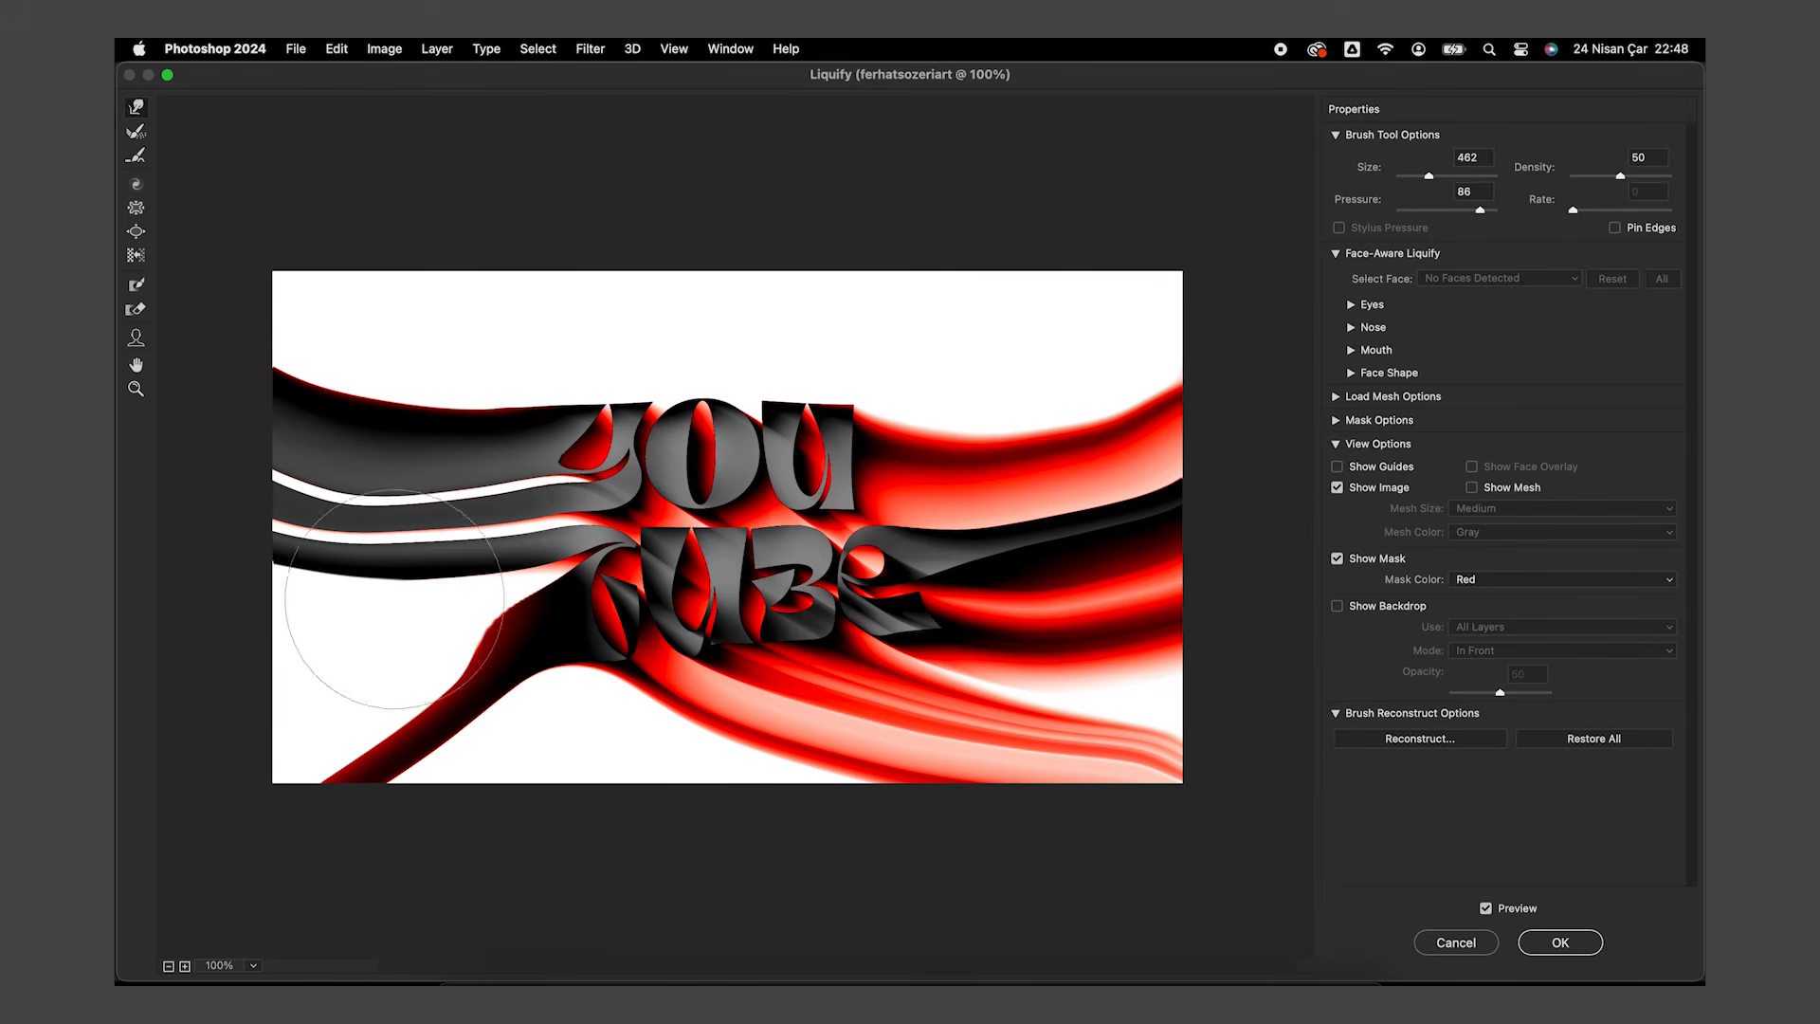
Widen the T's lower-left tail and the dark streak above it, sweeping both to the canvas's left edge
left_click_drag(531, 631, 111, 852)
mouse_move(509, 648)
left_mouse_down()
mouse_move(426, 659)
mouse_move(455, 645)
mouse_move(386, 711)
mouse_move(175, 787)
left_mouse_up()
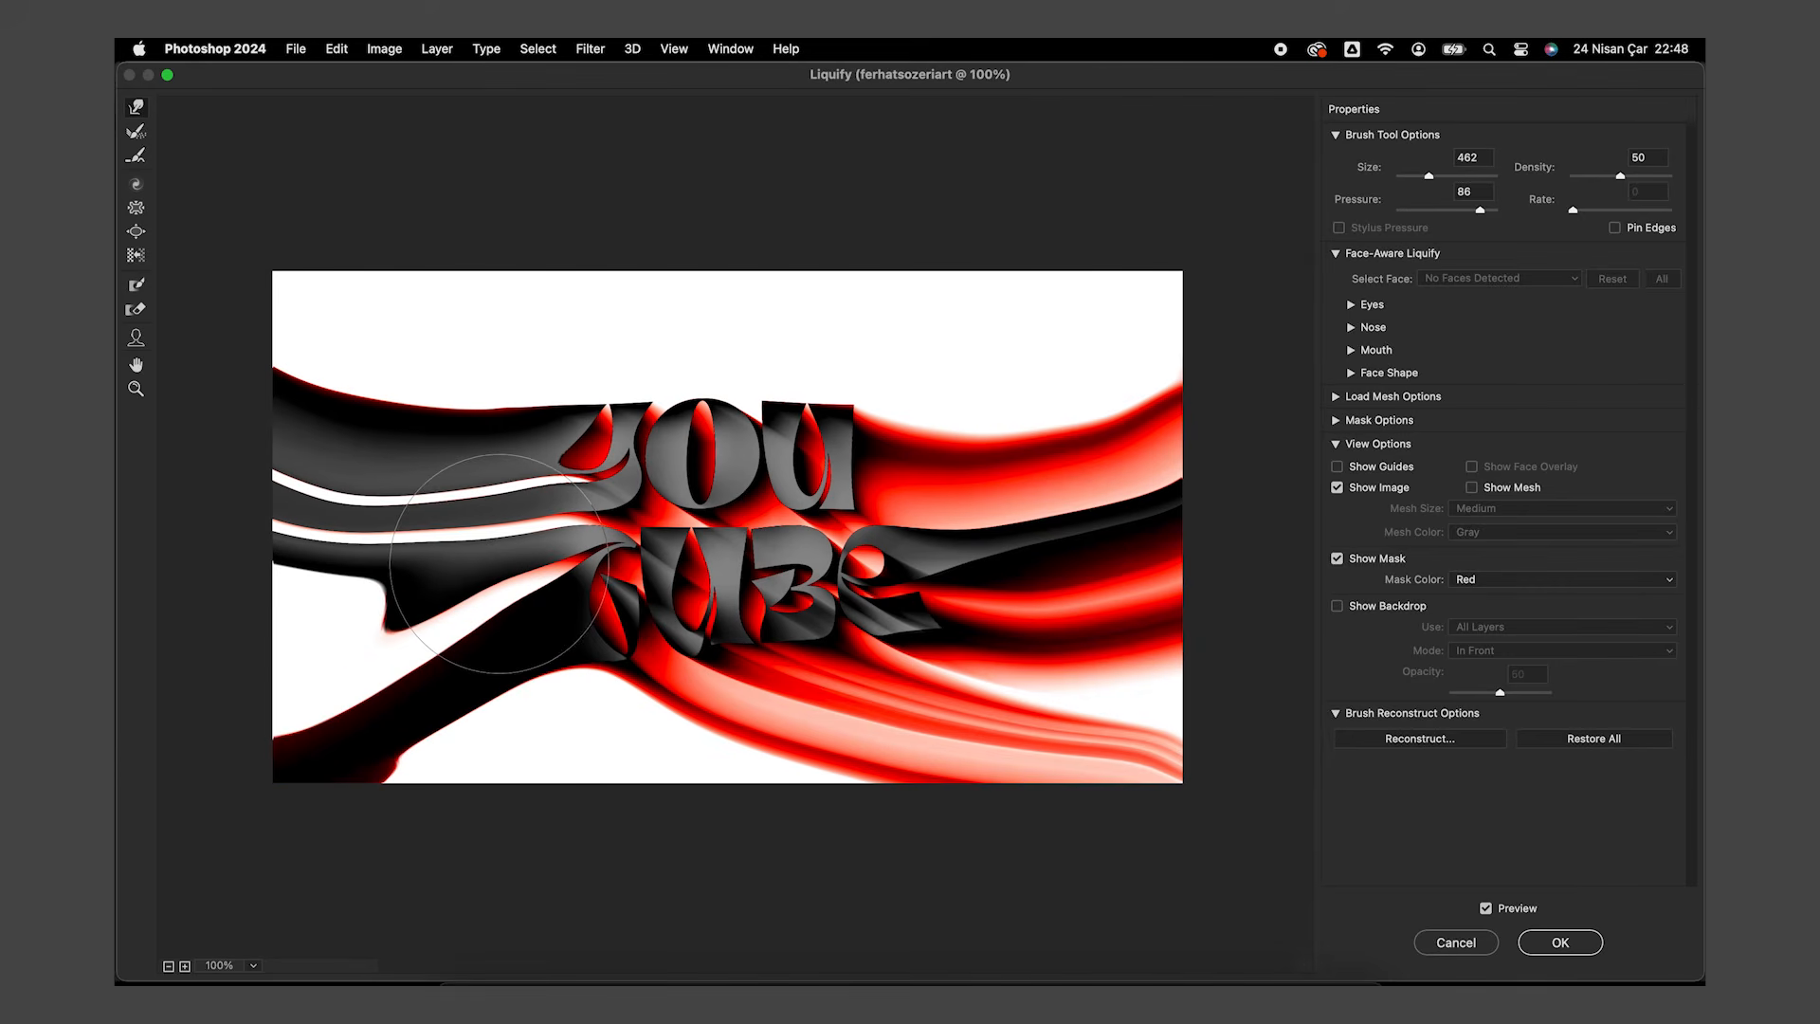
left_click_drag(455, 569, 115, 728)
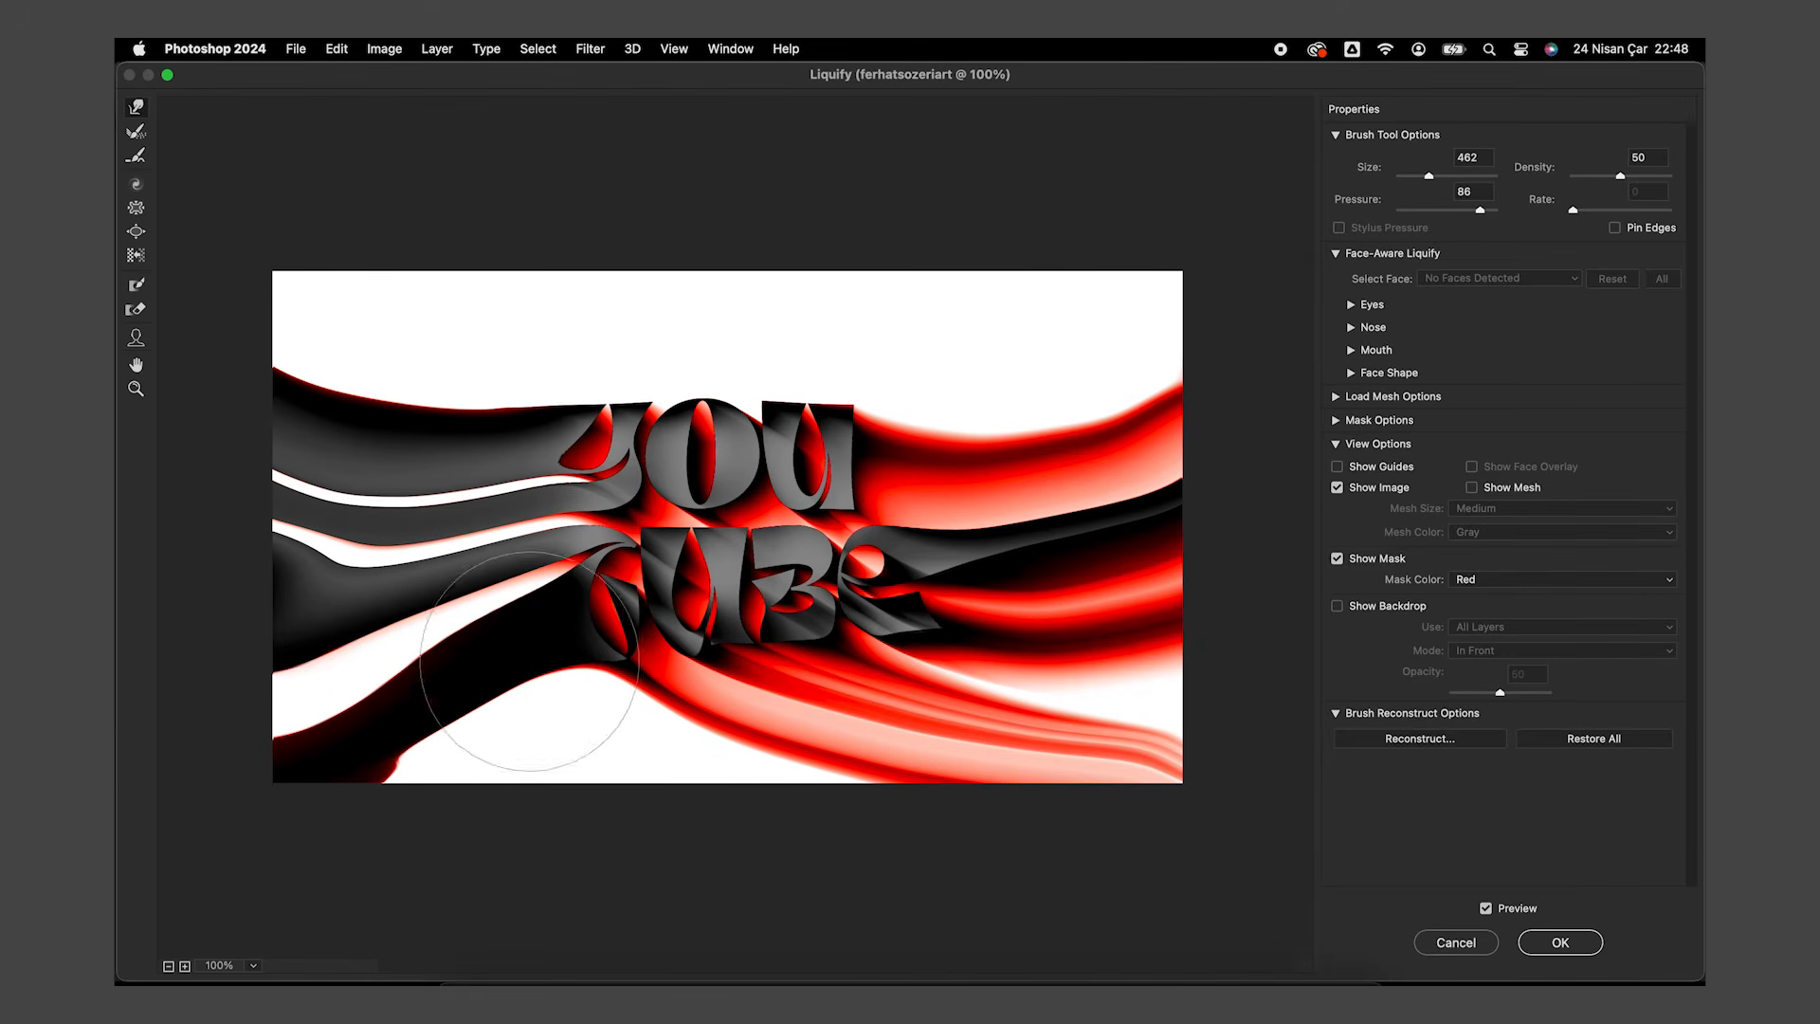
mouse_move(447, 711)
left_mouse_down()
mouse_move(446, 772)
mouse_move(488, 751)
mouse_move(114, 791)
left_mouse_up()
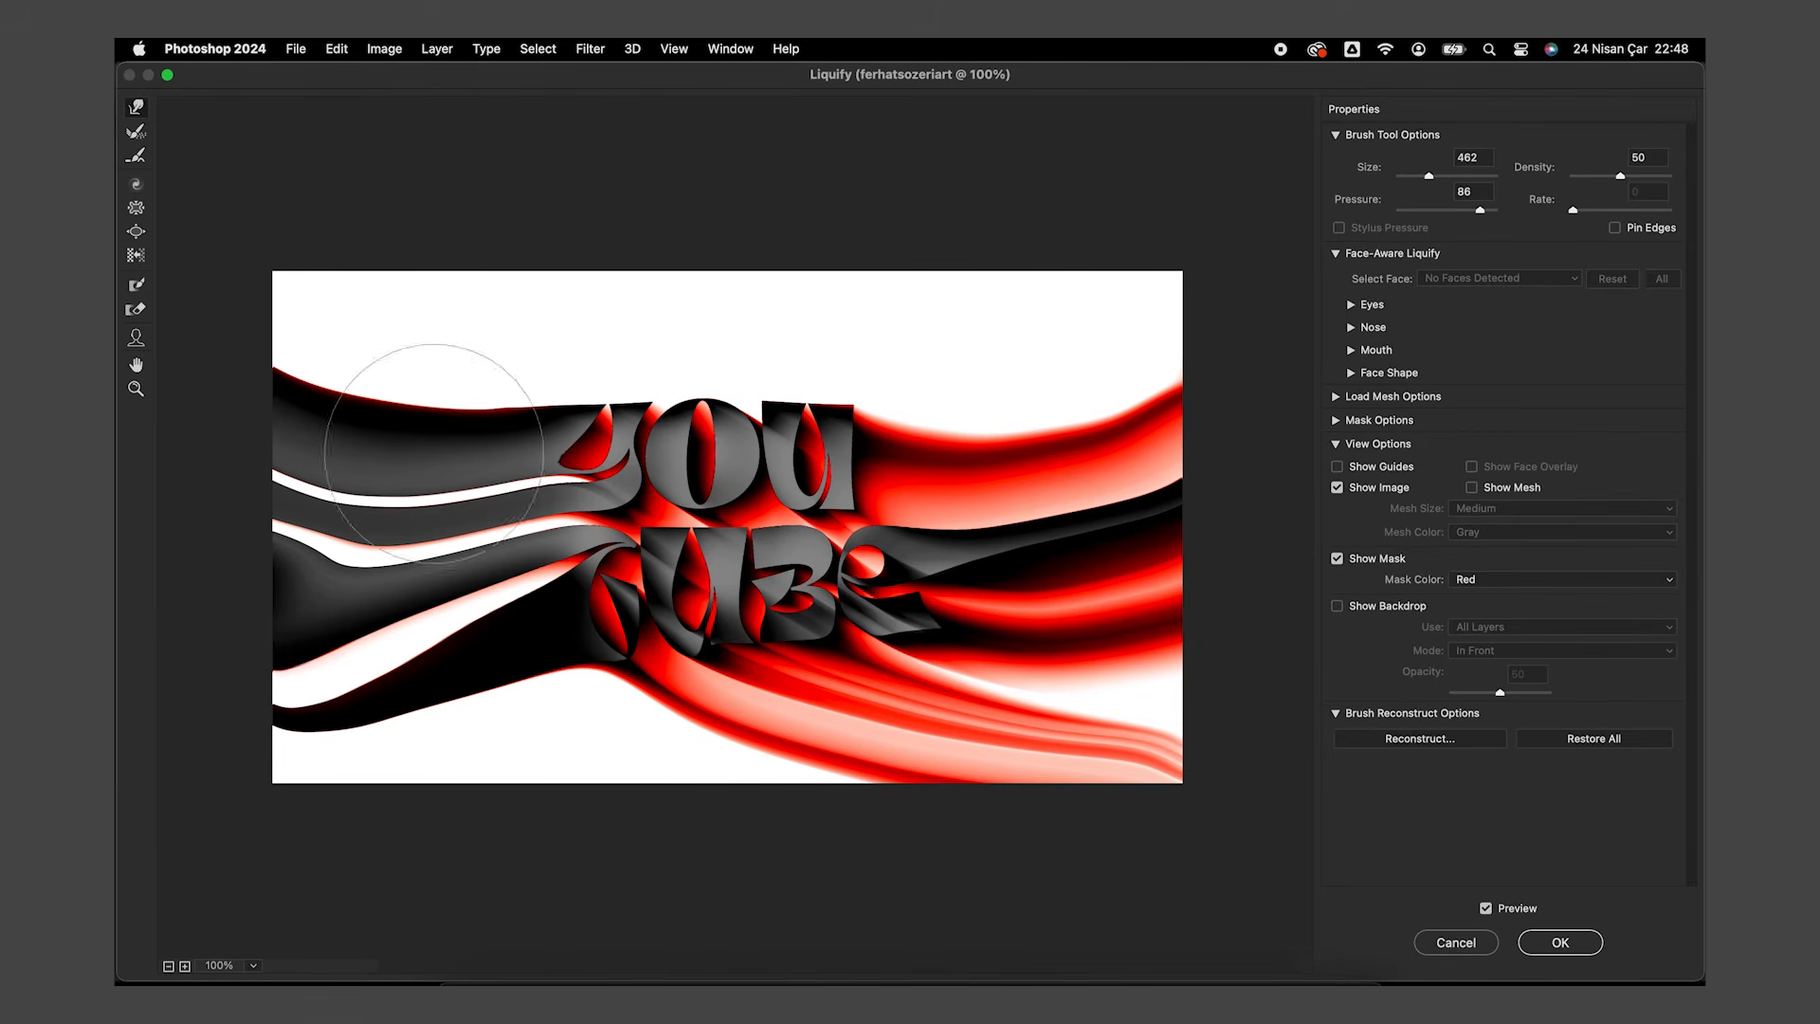
Pull the top of YOU's O upward into a small rounded peak
left_click_drag(728, 318, 723, 192)
left_click_drag(710, 328, 721, 200)
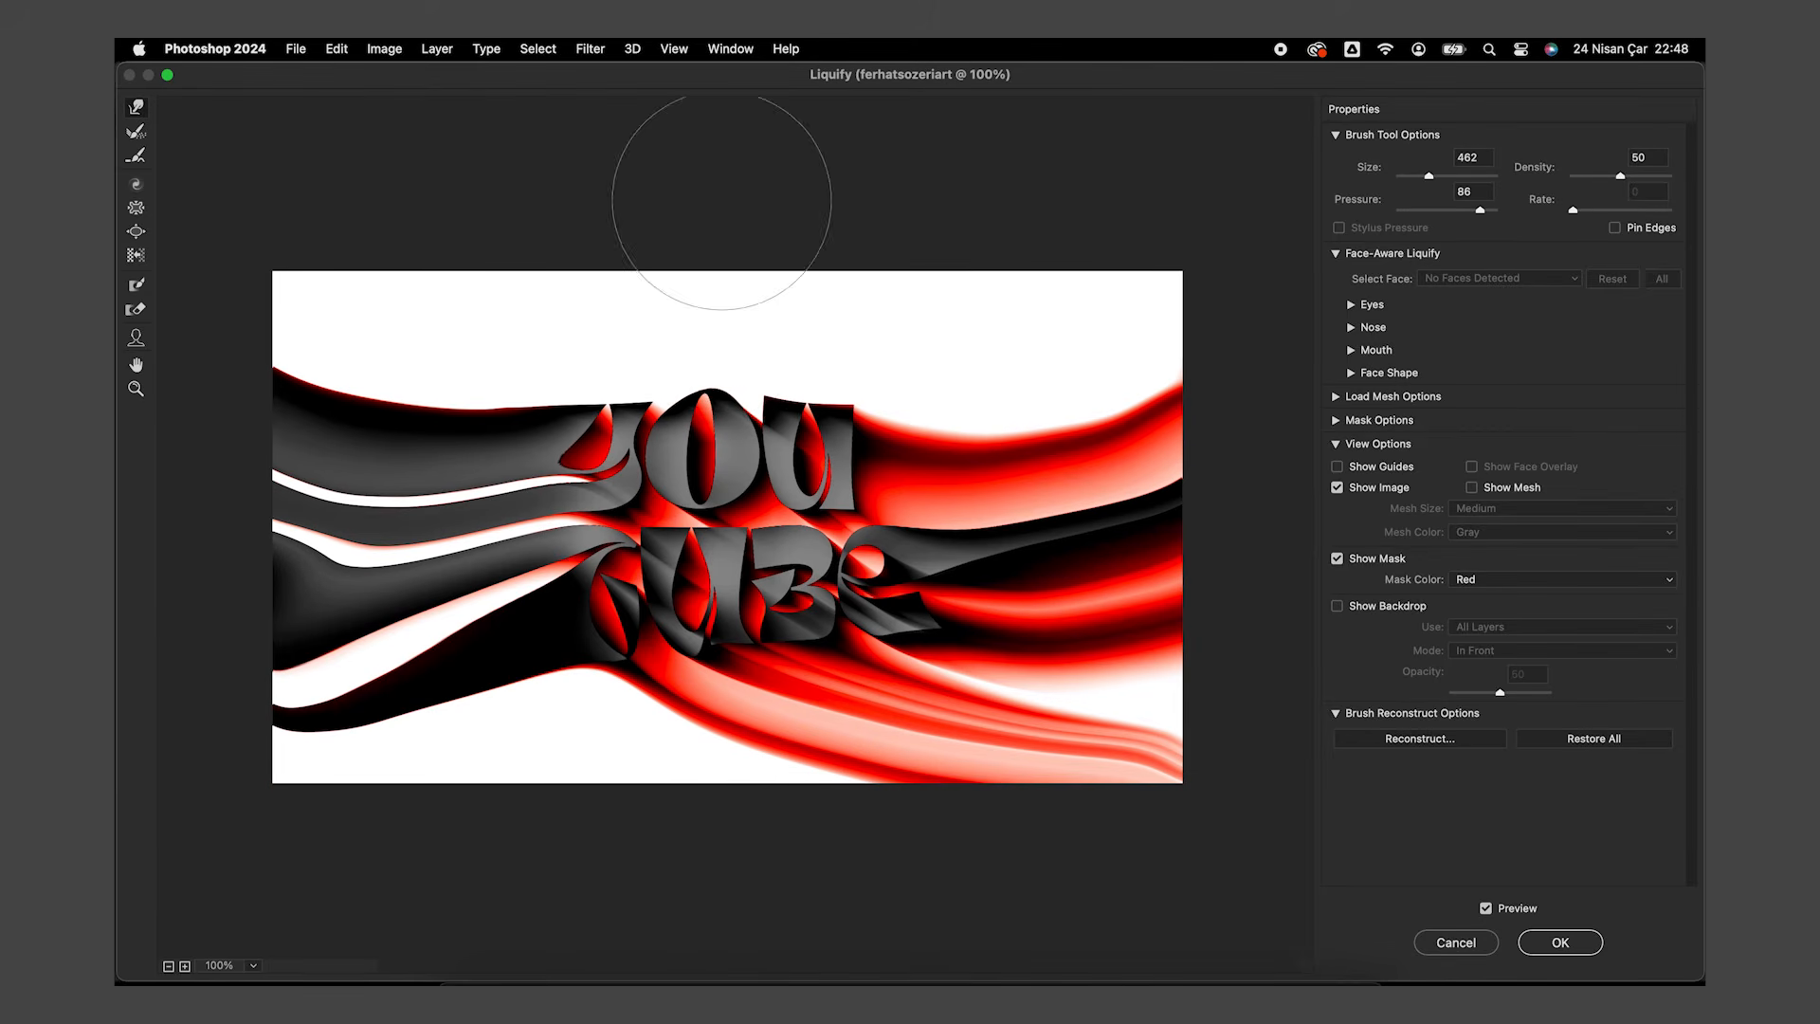
Spread the black T tail across the canvas's lower-left corner and refine the red streak along the bottom edge
mouse_move(584, 745)
left_mouse_down()
mouse_move(563, 703)
mouse_move(279, 785)
mouse_move(503, 698)
mouse_move(548, 697)
mouse_move(165, 822)
mouse_move(524, 709)
mouse_move(224, 850)
mouse_move(445, 740)
mouse_move(125, 854)
mouse_move(509, 731)
mouse_move(567, 691)
mouse_move(308, 888)
mouse_move(285, 831)
mouse_move(450, 728)
mouse_move(392, 777)
mouse_move(270, 823)
mouse_move(131, 740)
left_mouse_up()
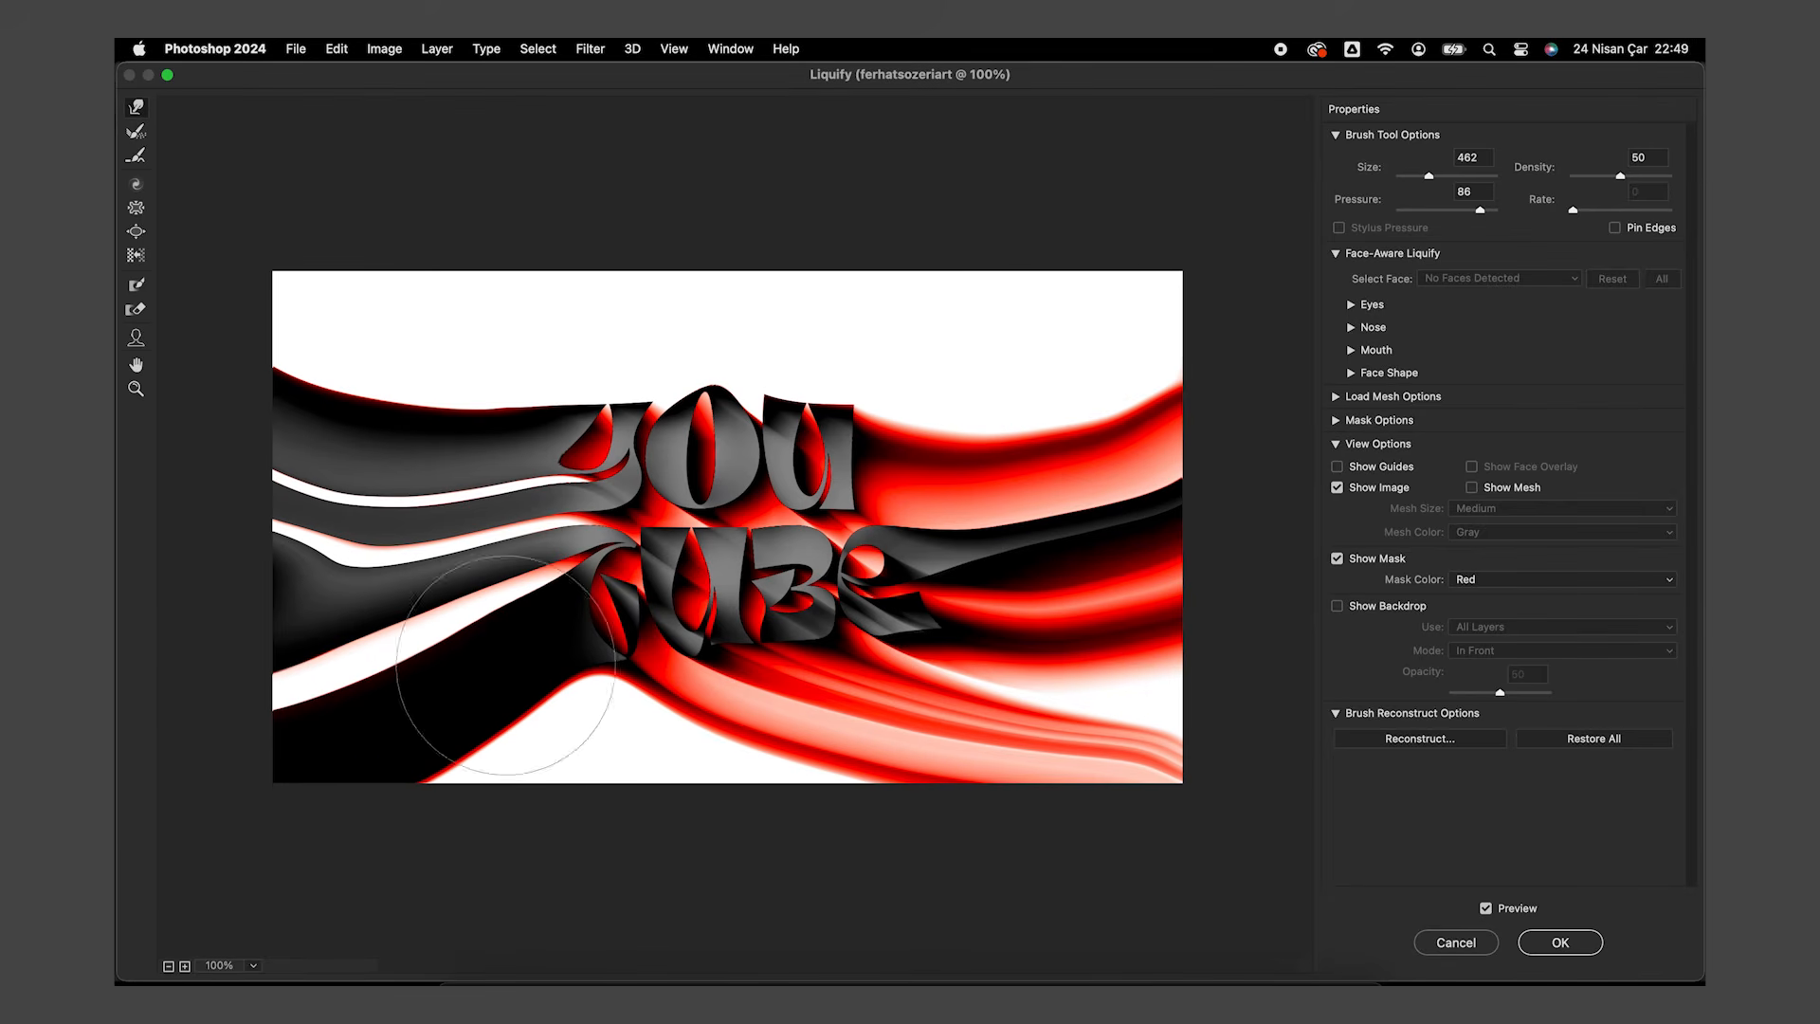
left_click_drag(597, 730, 841, 863)
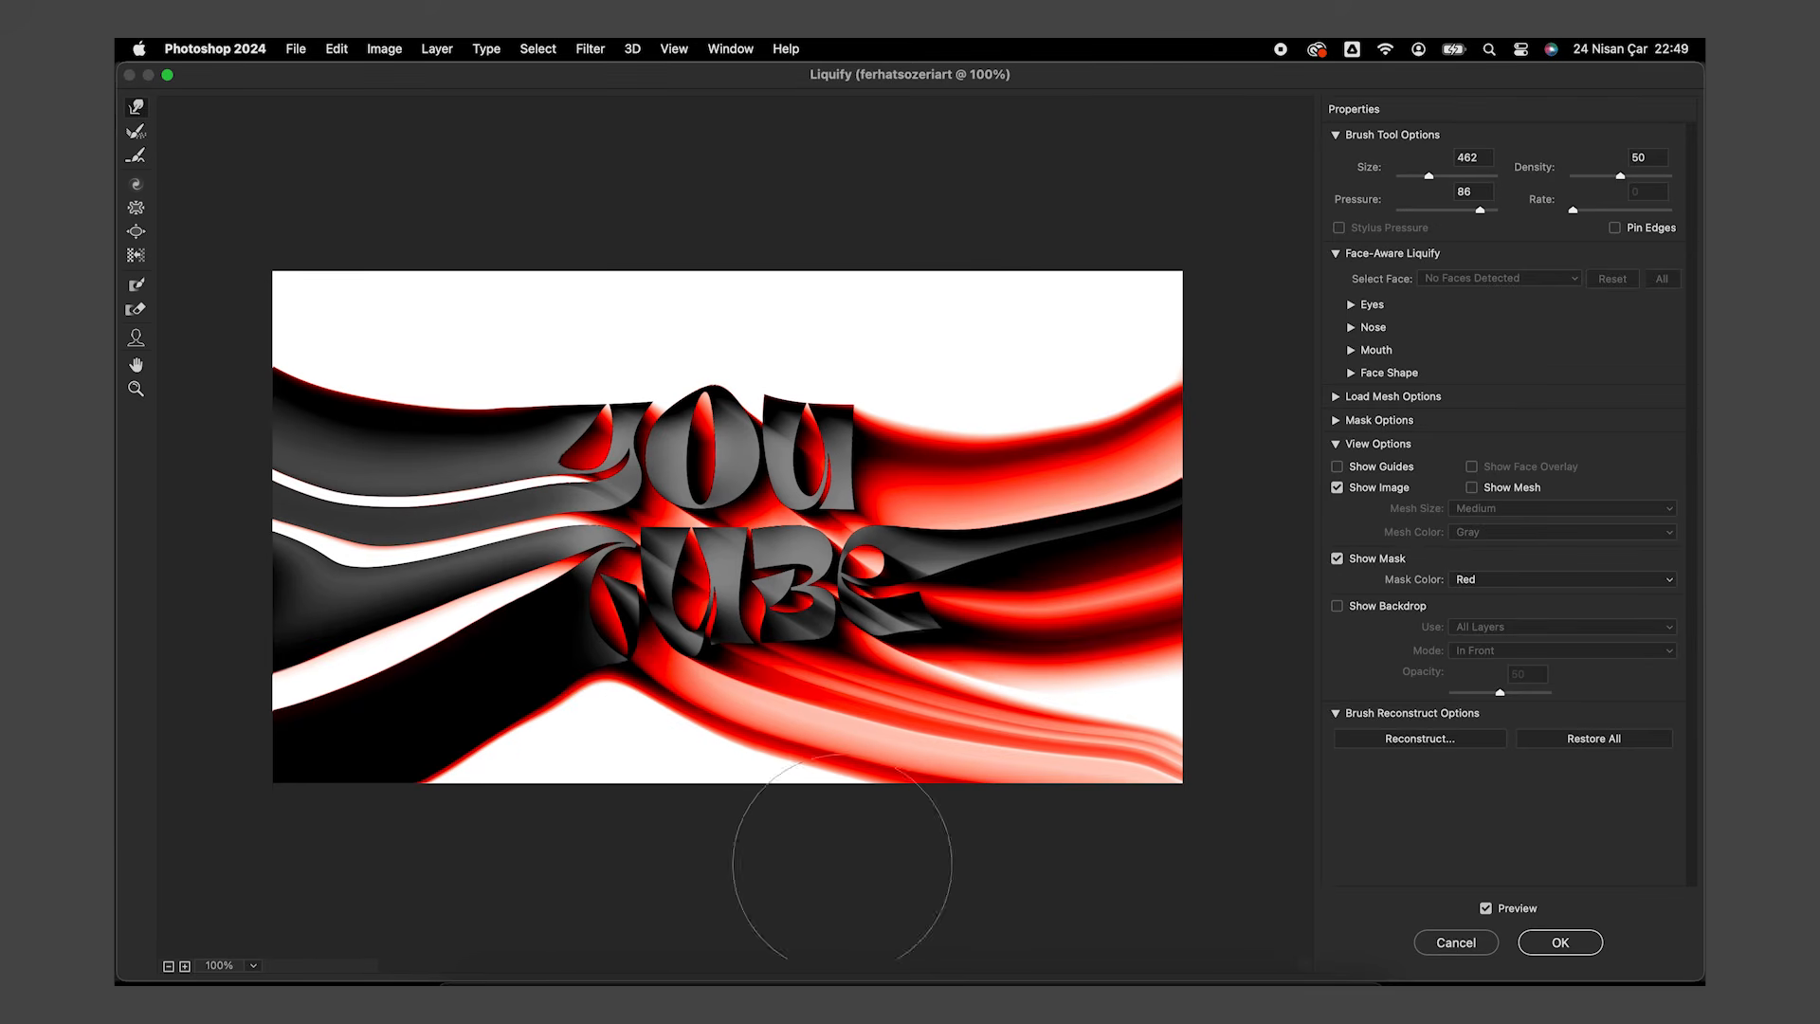
left_click_drag(749, 786, 1279, 770)
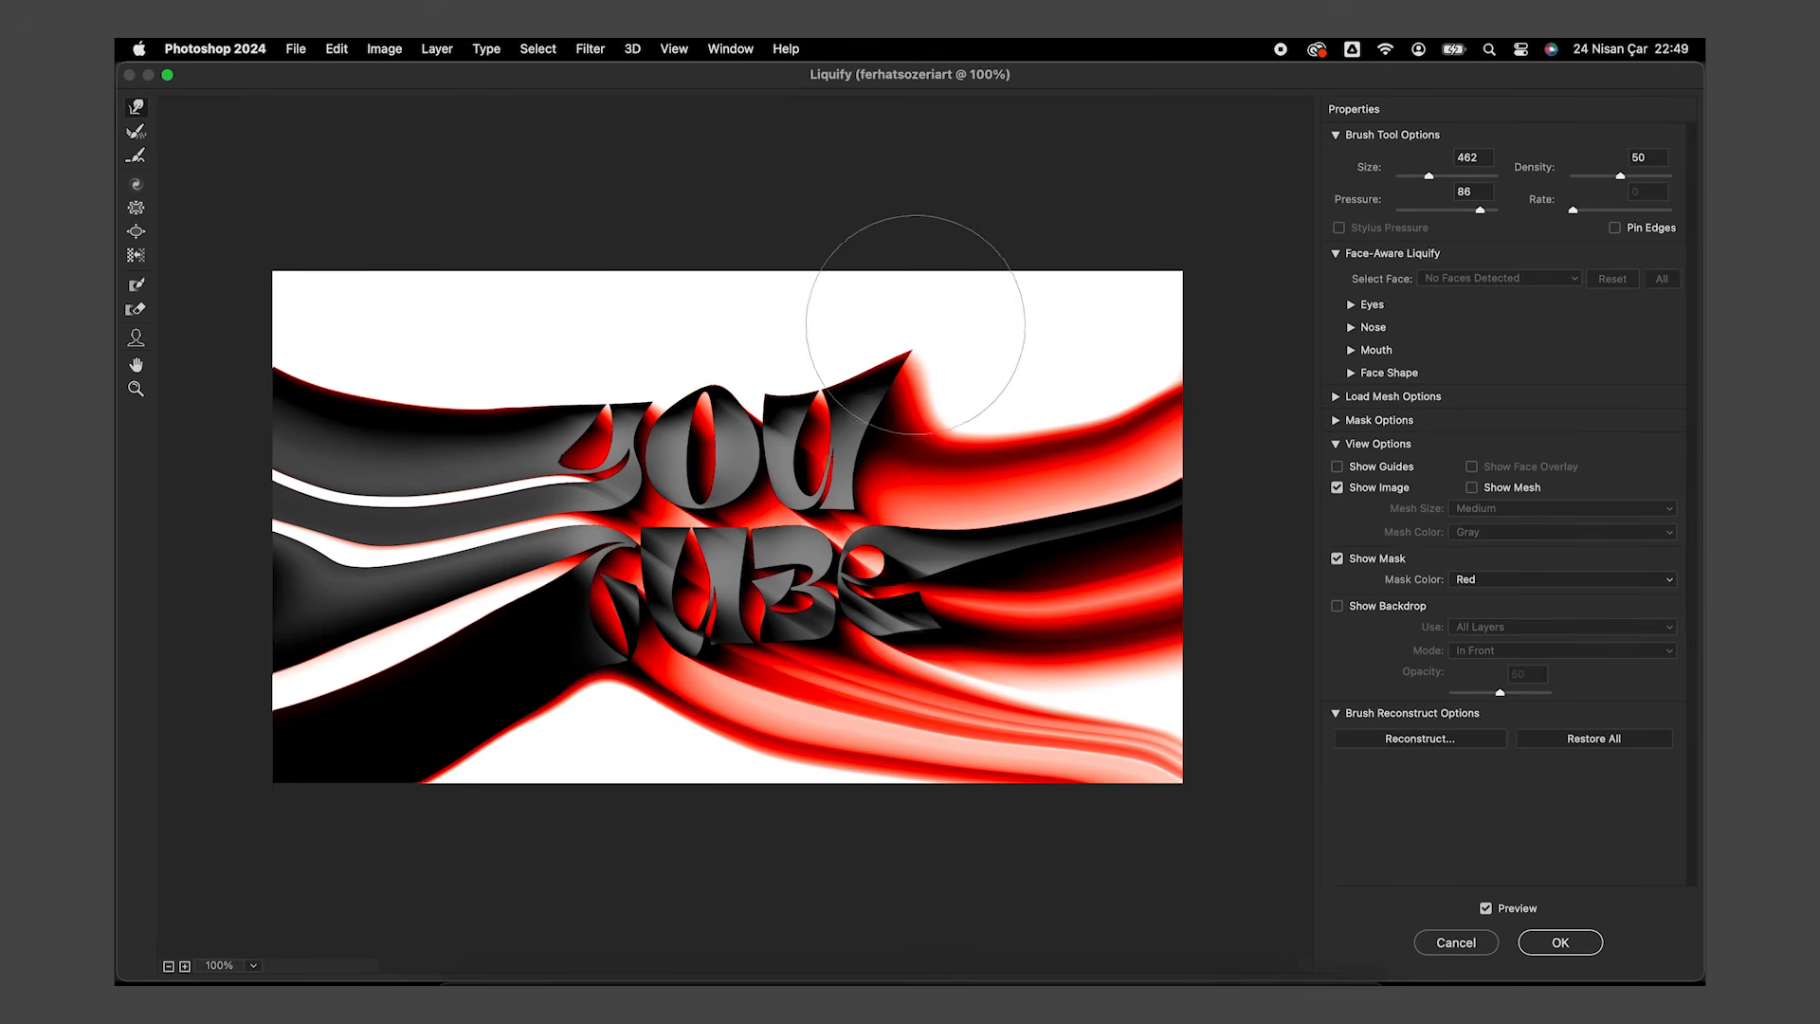
Pull the U's upper-right corner into a sharp spike and the Y's upper-left corner into a tall rounded peak
left_click_drag(890, 297, 1270, 203)
left_click_drag(557, 366, 511, 276)
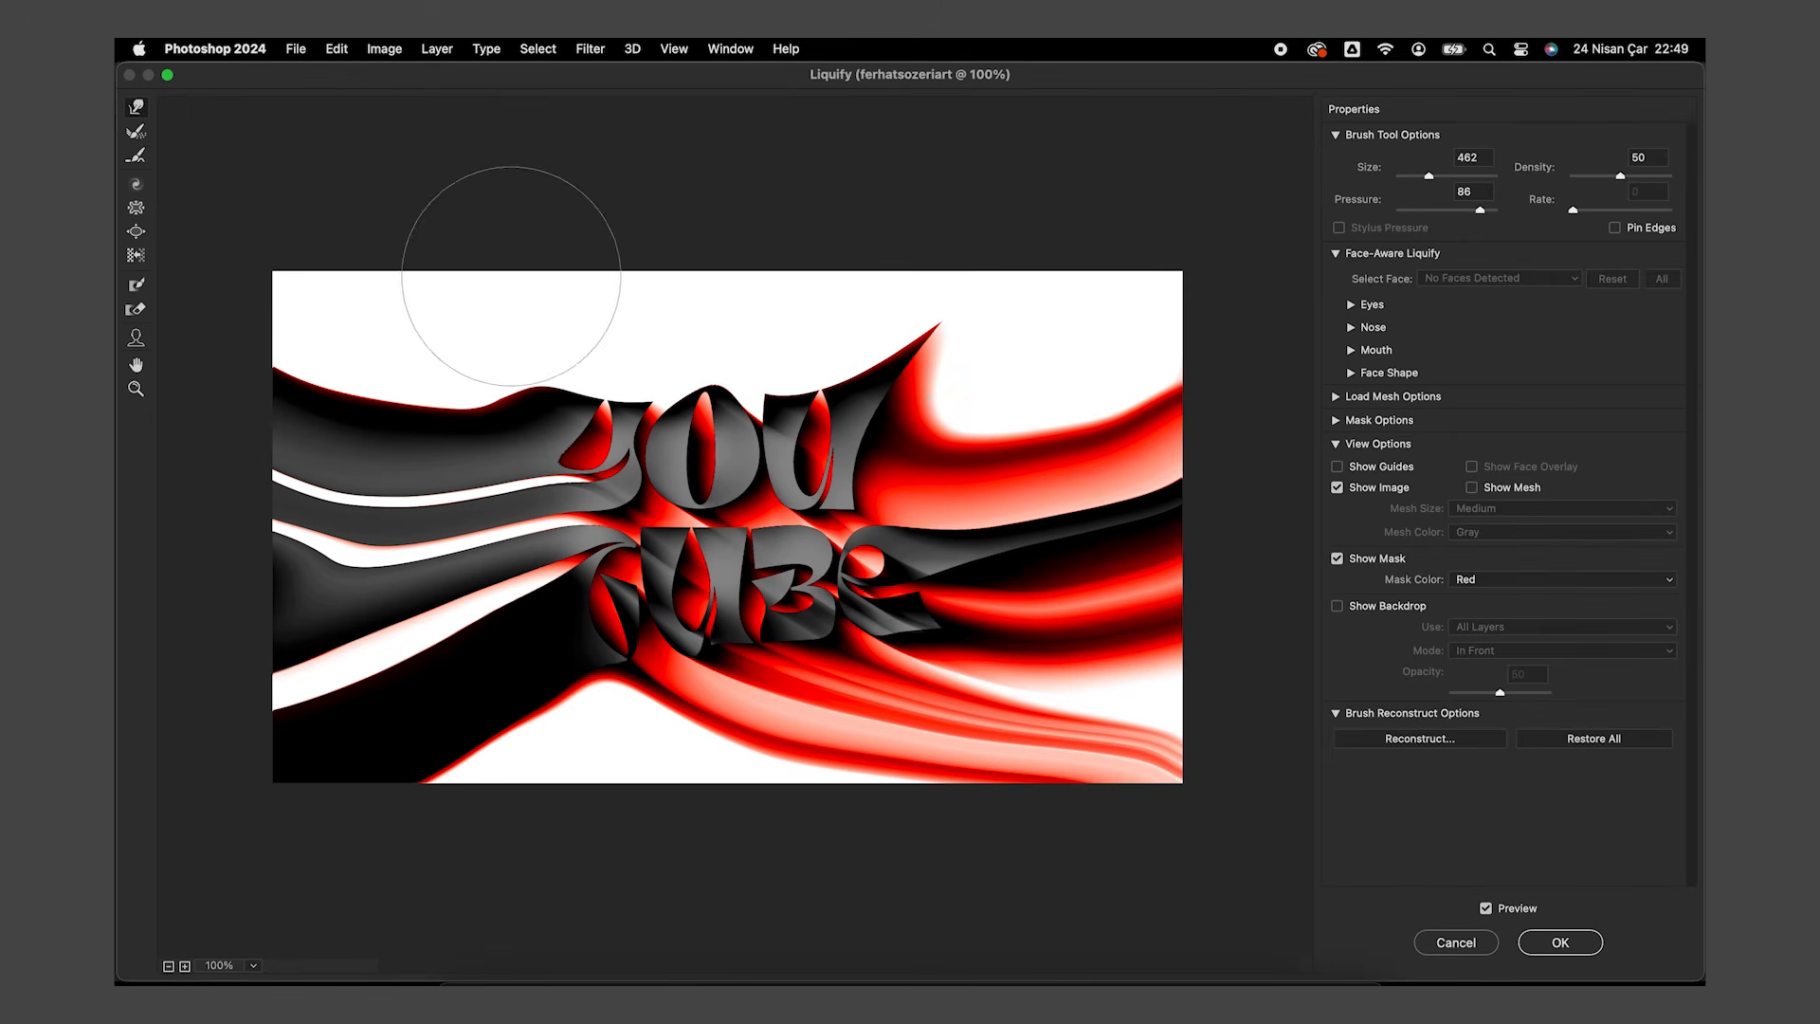
left_click_drag(576, 366, 512, 248)
left_click_drag(558, 325, 536, 272)
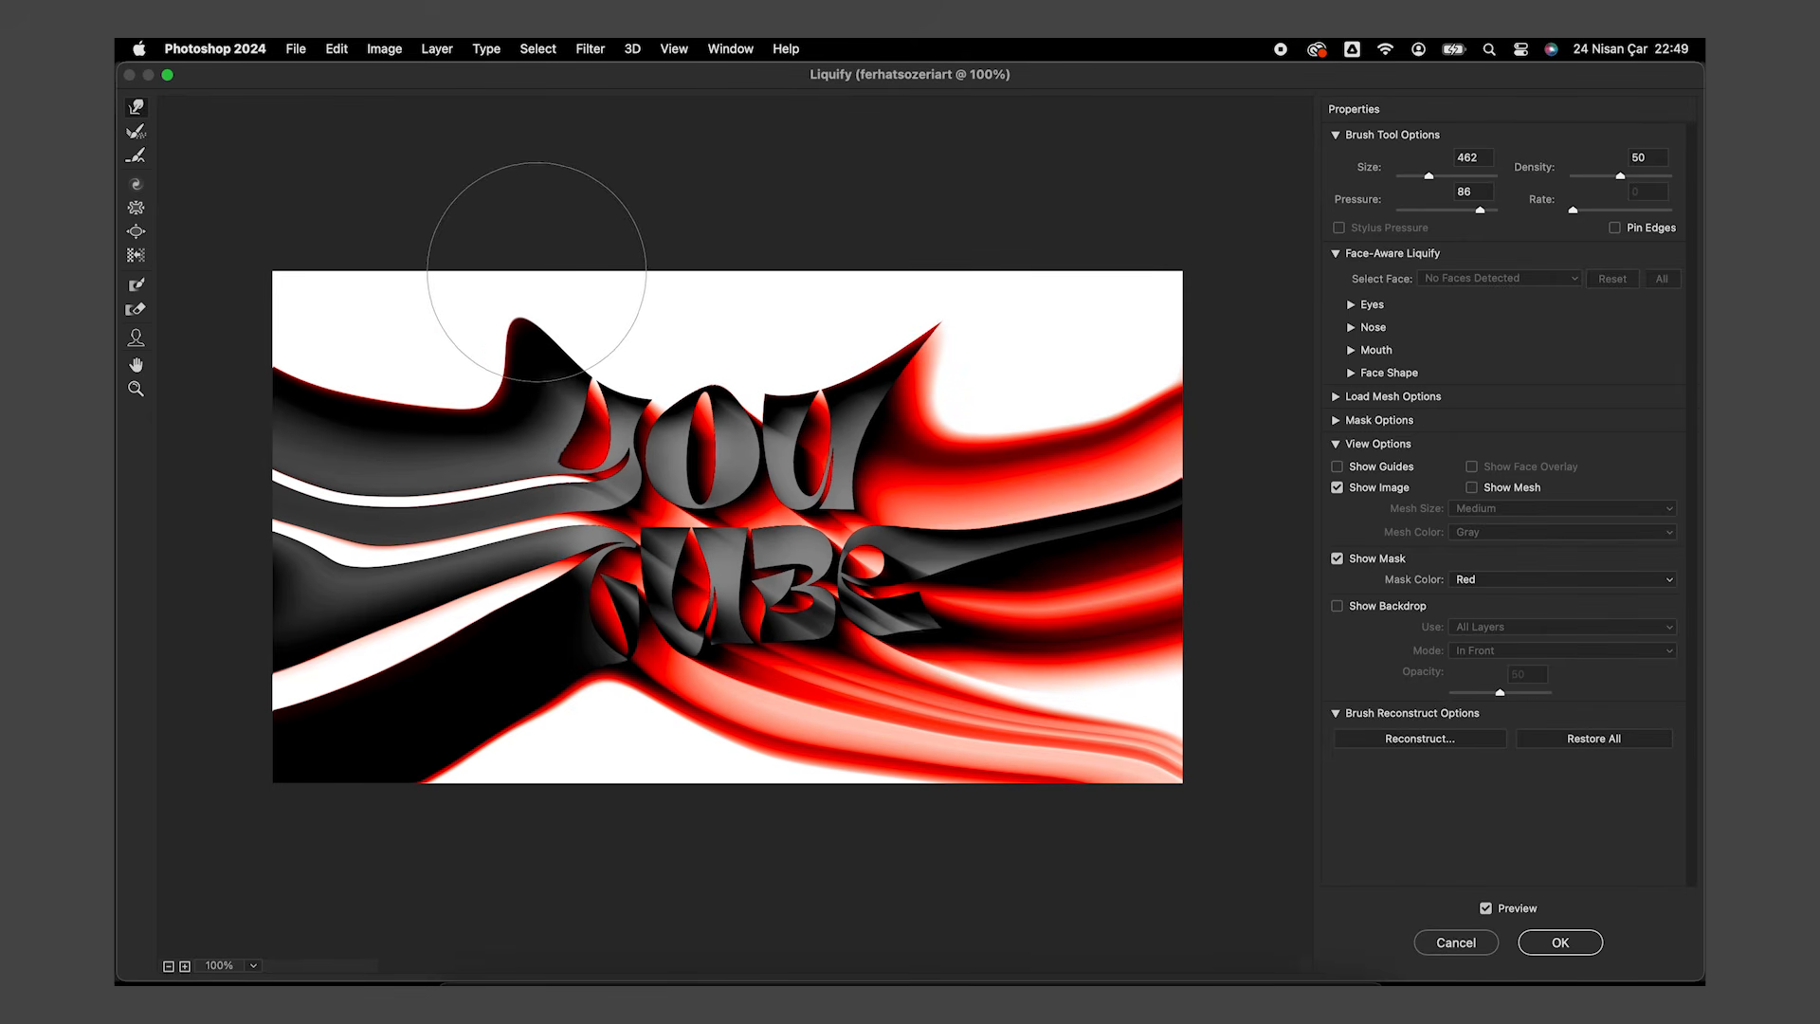
Pull up the U's upper-left corner, slim the T's black tail into a streak ending on the canvas's left edge, and apply Liquify
left_click_drag(759, 371, 762, 312)
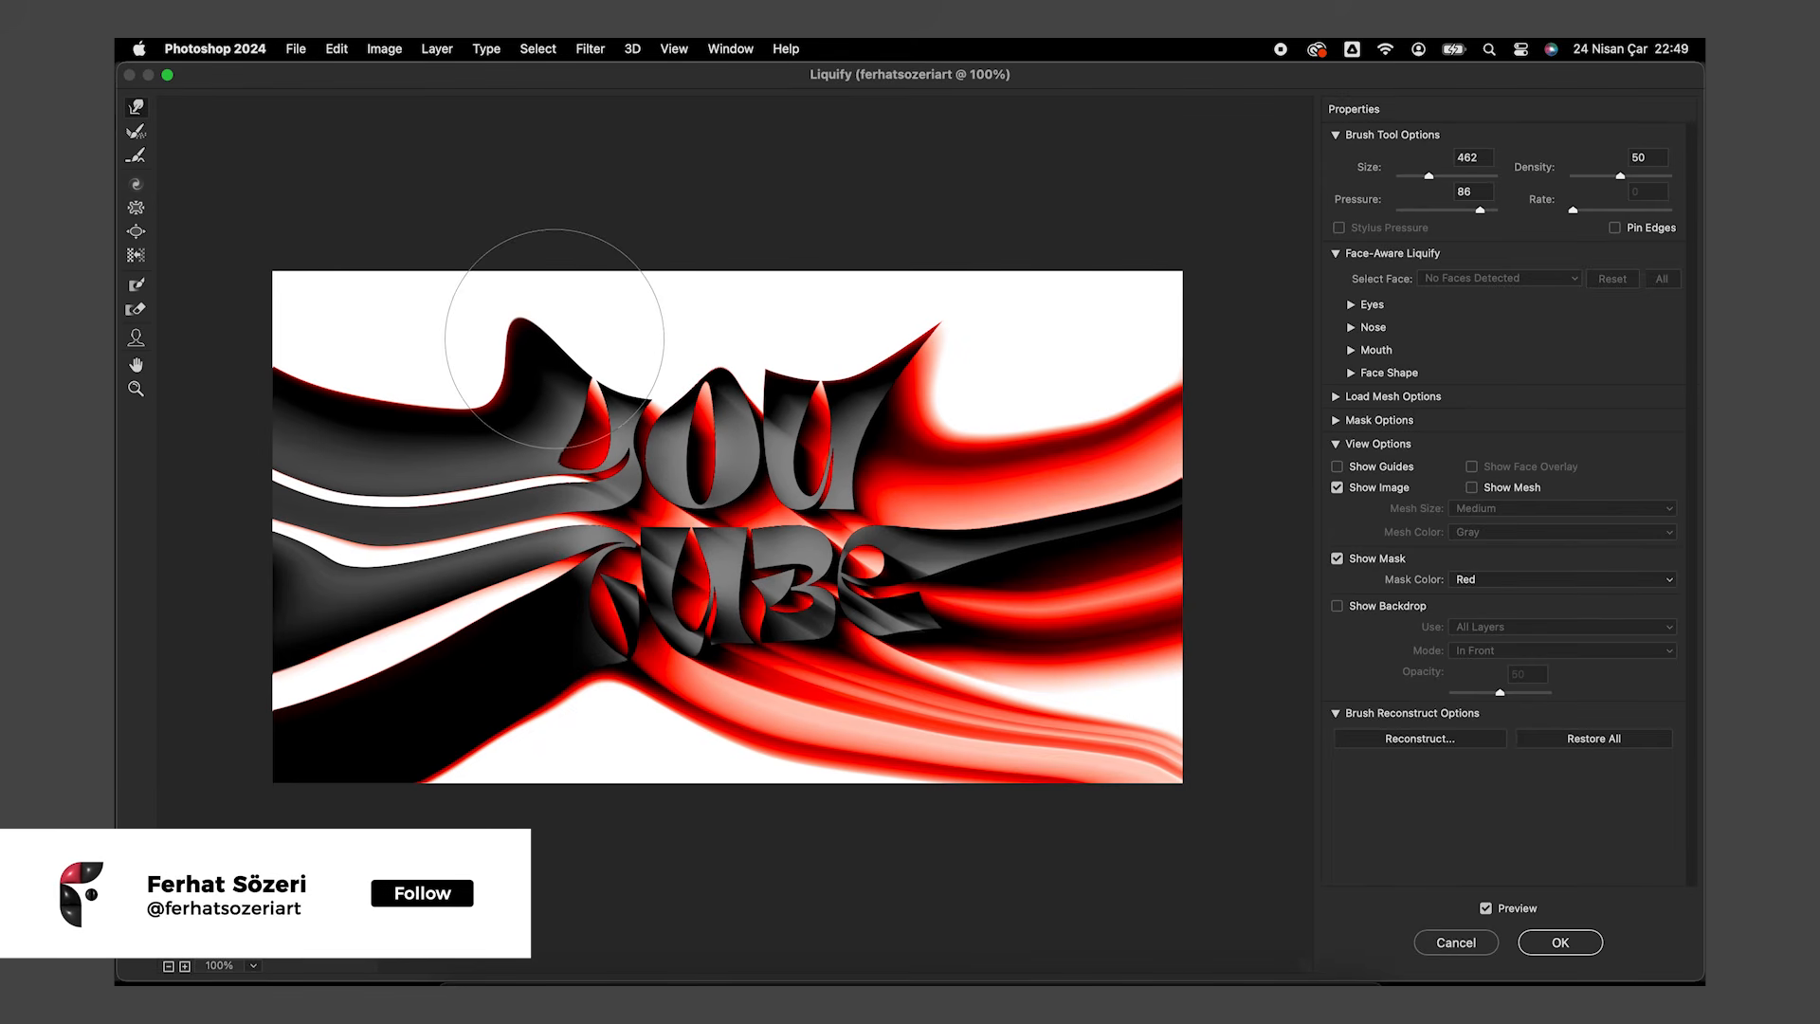
left_click_drag(427, 841, 515, 698)
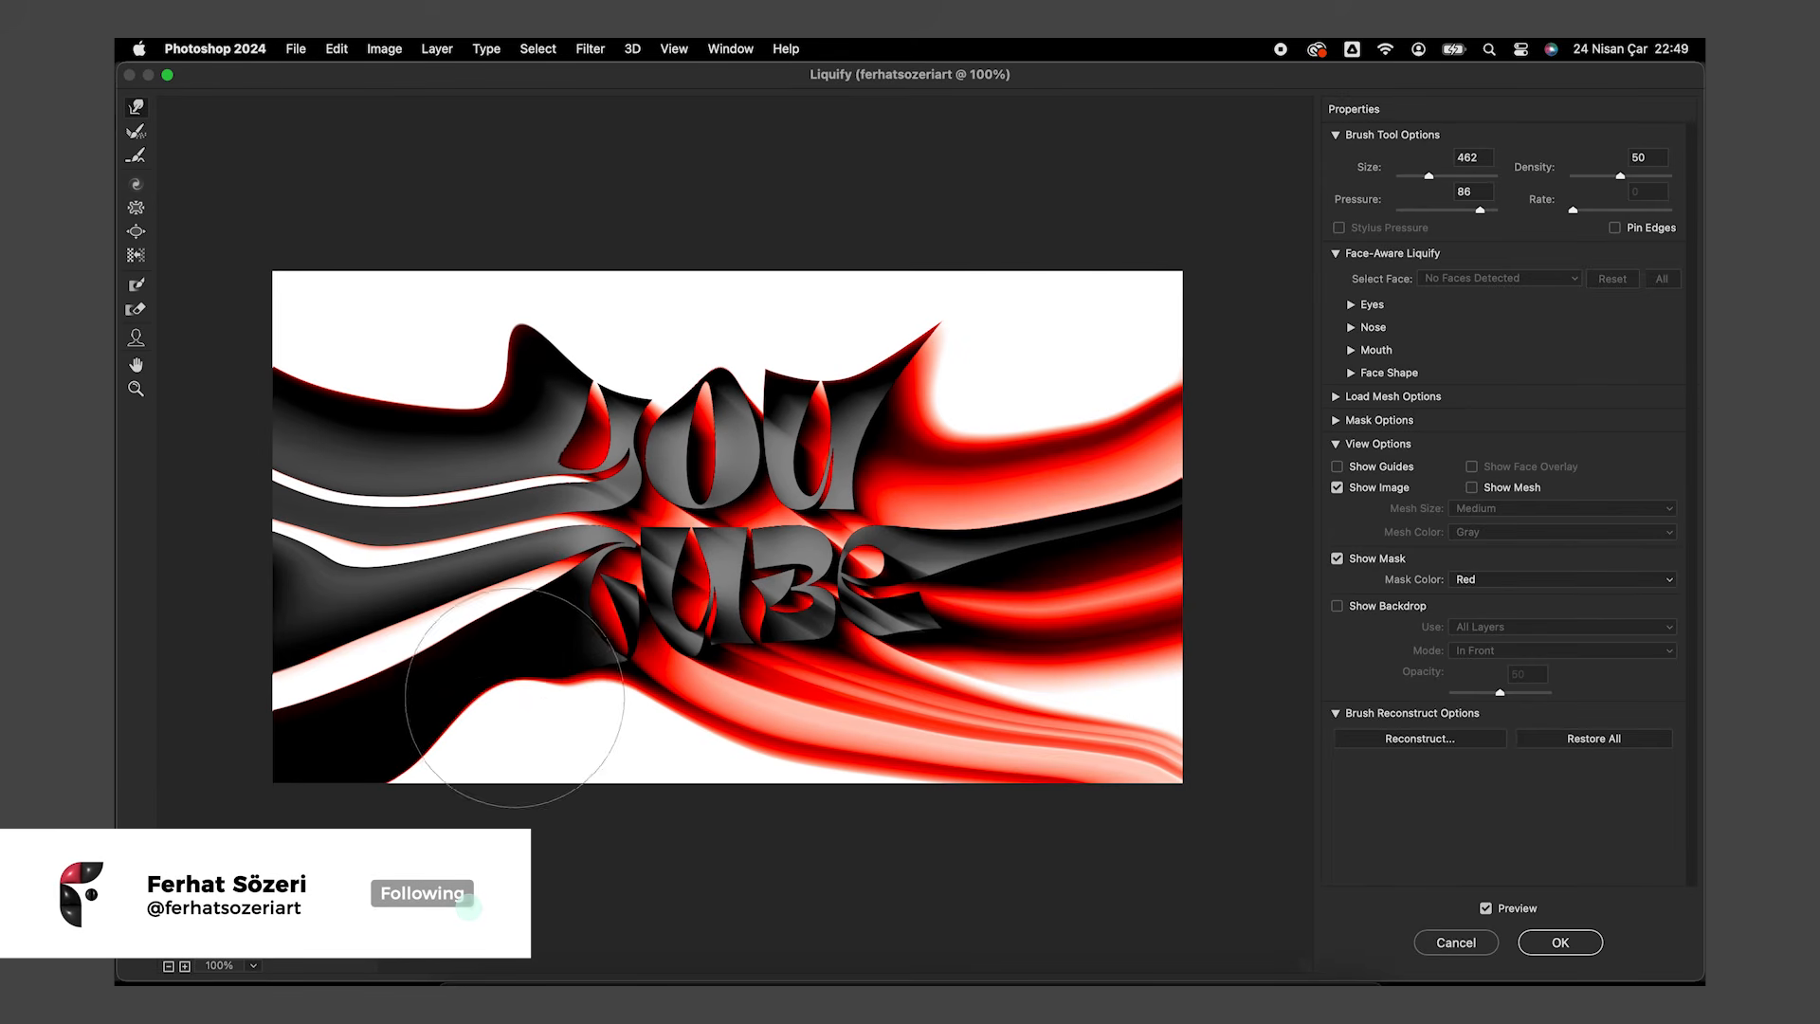
mouse_move(486, 791)
left_mouse_down()
mouse_move(528, 697)
mouse_move(523, 640)
mouse_move(494, 775)
mouse_move(514, 683)
mouse_move(426, 749)
mouse_move(474, 812)
mouse_move(486, 760)
mouse_move(562, 708)
mouse_move(513, 812)
left_mouse_up()
mouse_move(576, 692)
left_mouse_down()
mouse_move(470, 788)
mouse_move(440, 709)
mouse_move(452, 686)
mouse_move(420, 777)
mouse_move(479, 692)
mouse_move(352, 809)
mouse_move(383, 825)
mouse_move(389, 806)
mouse_move(123, 844)
left_mouse_up()
mouse_move(382, 692)
left_mouse_down()
mouse_move(385, 752)
mouse_move(212, 745)
left_mouse_up()
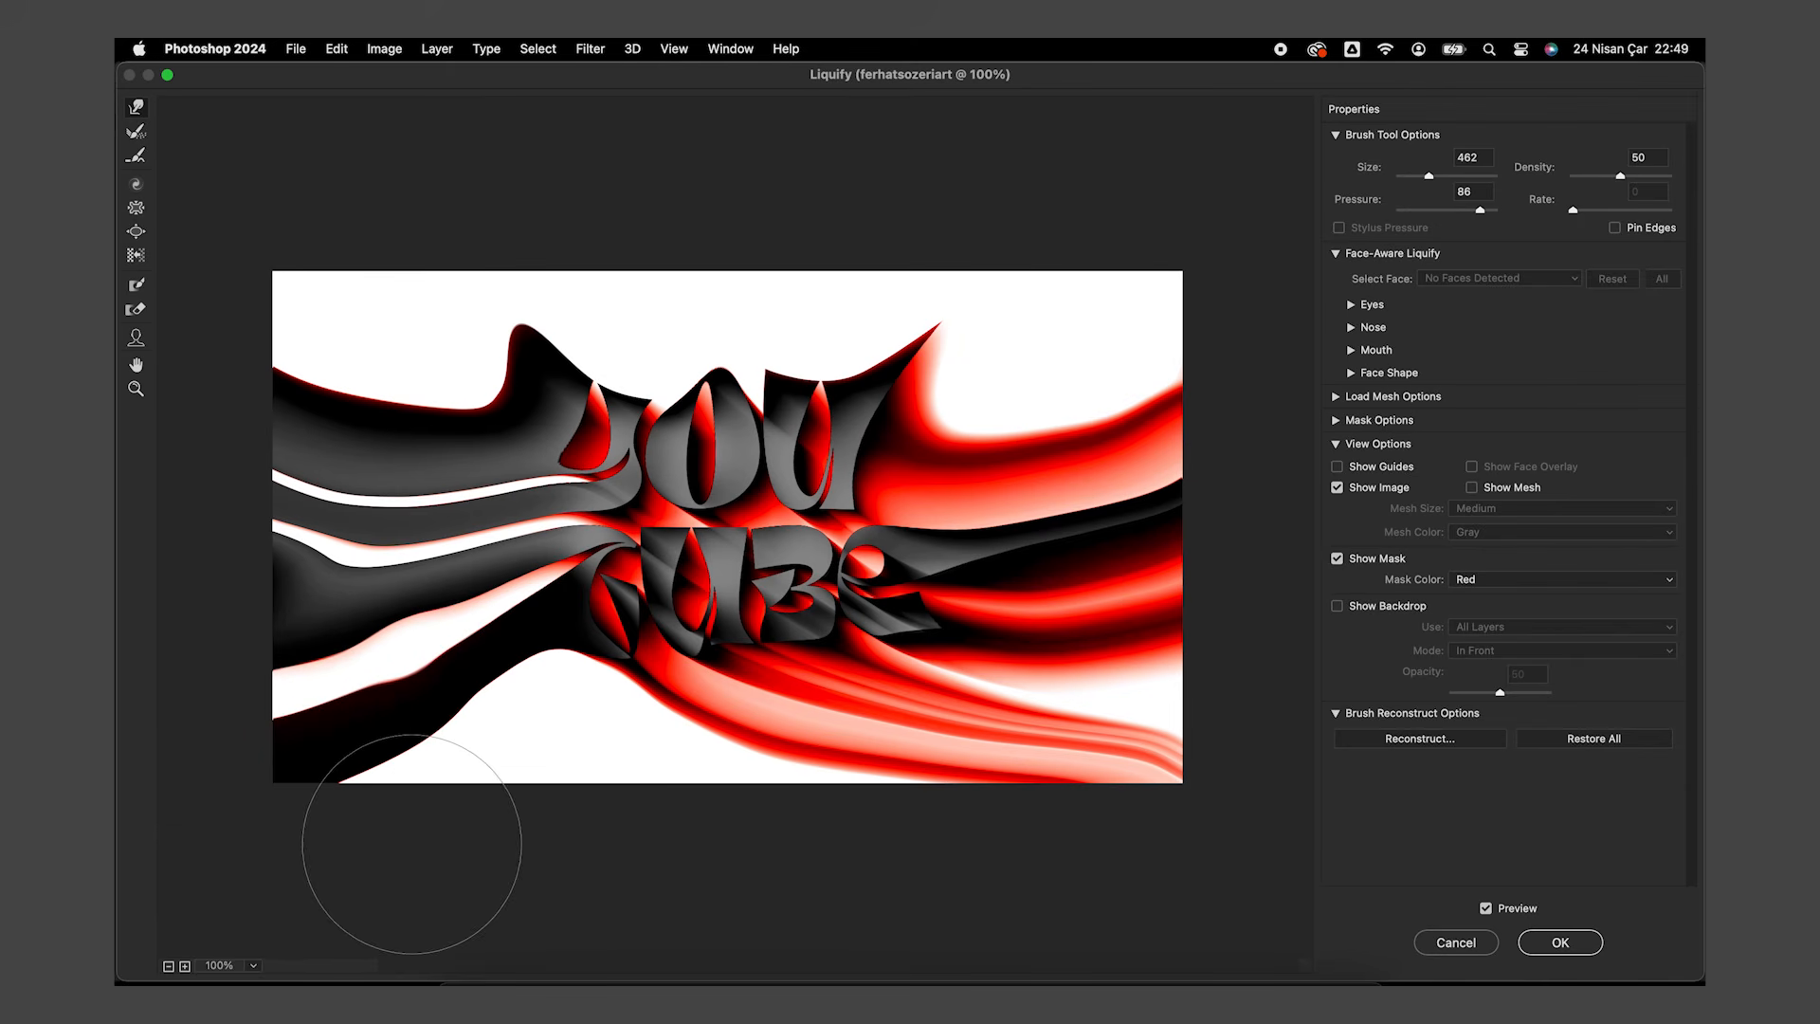
mouse_move(411, 843)
left_mouse_down()
mouse_move(623, 690)
mouse_move(567, 718)
mouse_move(601, 671)
mouse_move(557, 686)
mouse_move(617, 672)
mouse_move(512, 716)
mouse_move(501, 691)
mouse_move(376, 753)
mouse_move(416, 722)
mouse_move(293, 768)
mouse_move(352, 739)
mouse_move(193, 761)
mouse_move(355, 743)
mouse_move(263, 739)
mouse_move(244, 703)
mouse_move(649, 722)
mouse_move(1142, 840)
left_mouse_up()
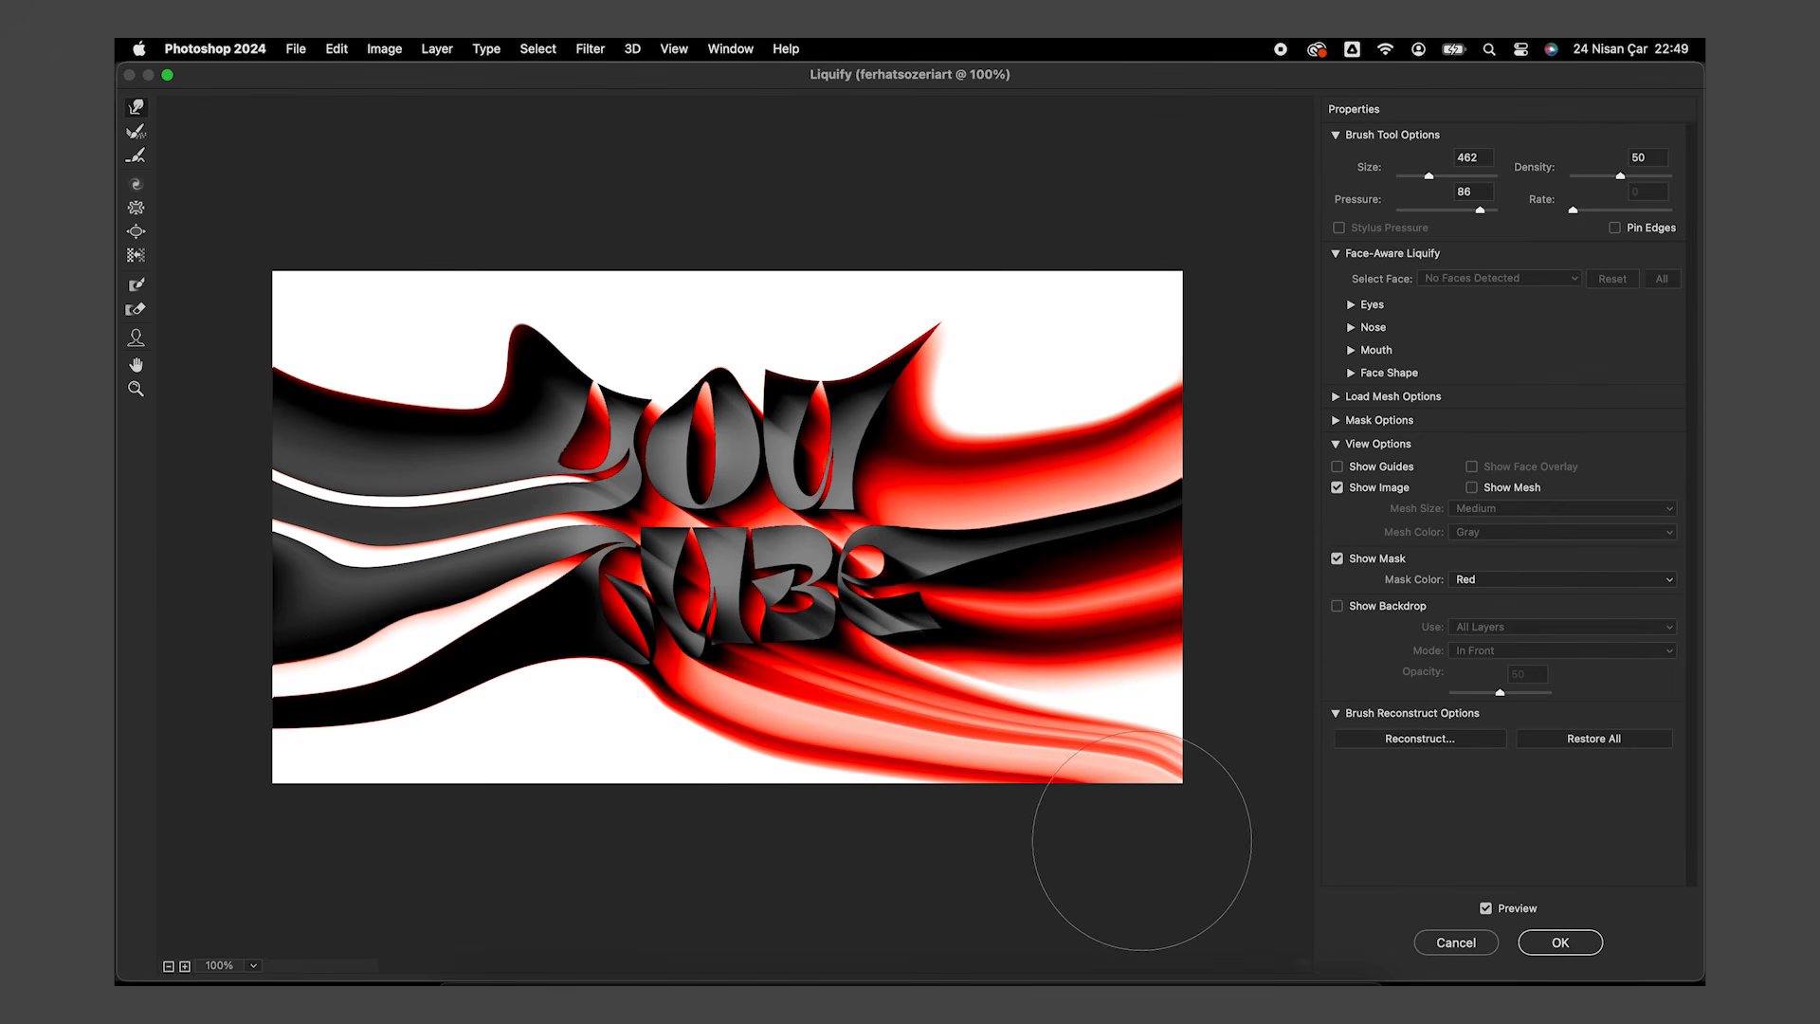
left_click(1542, 944)
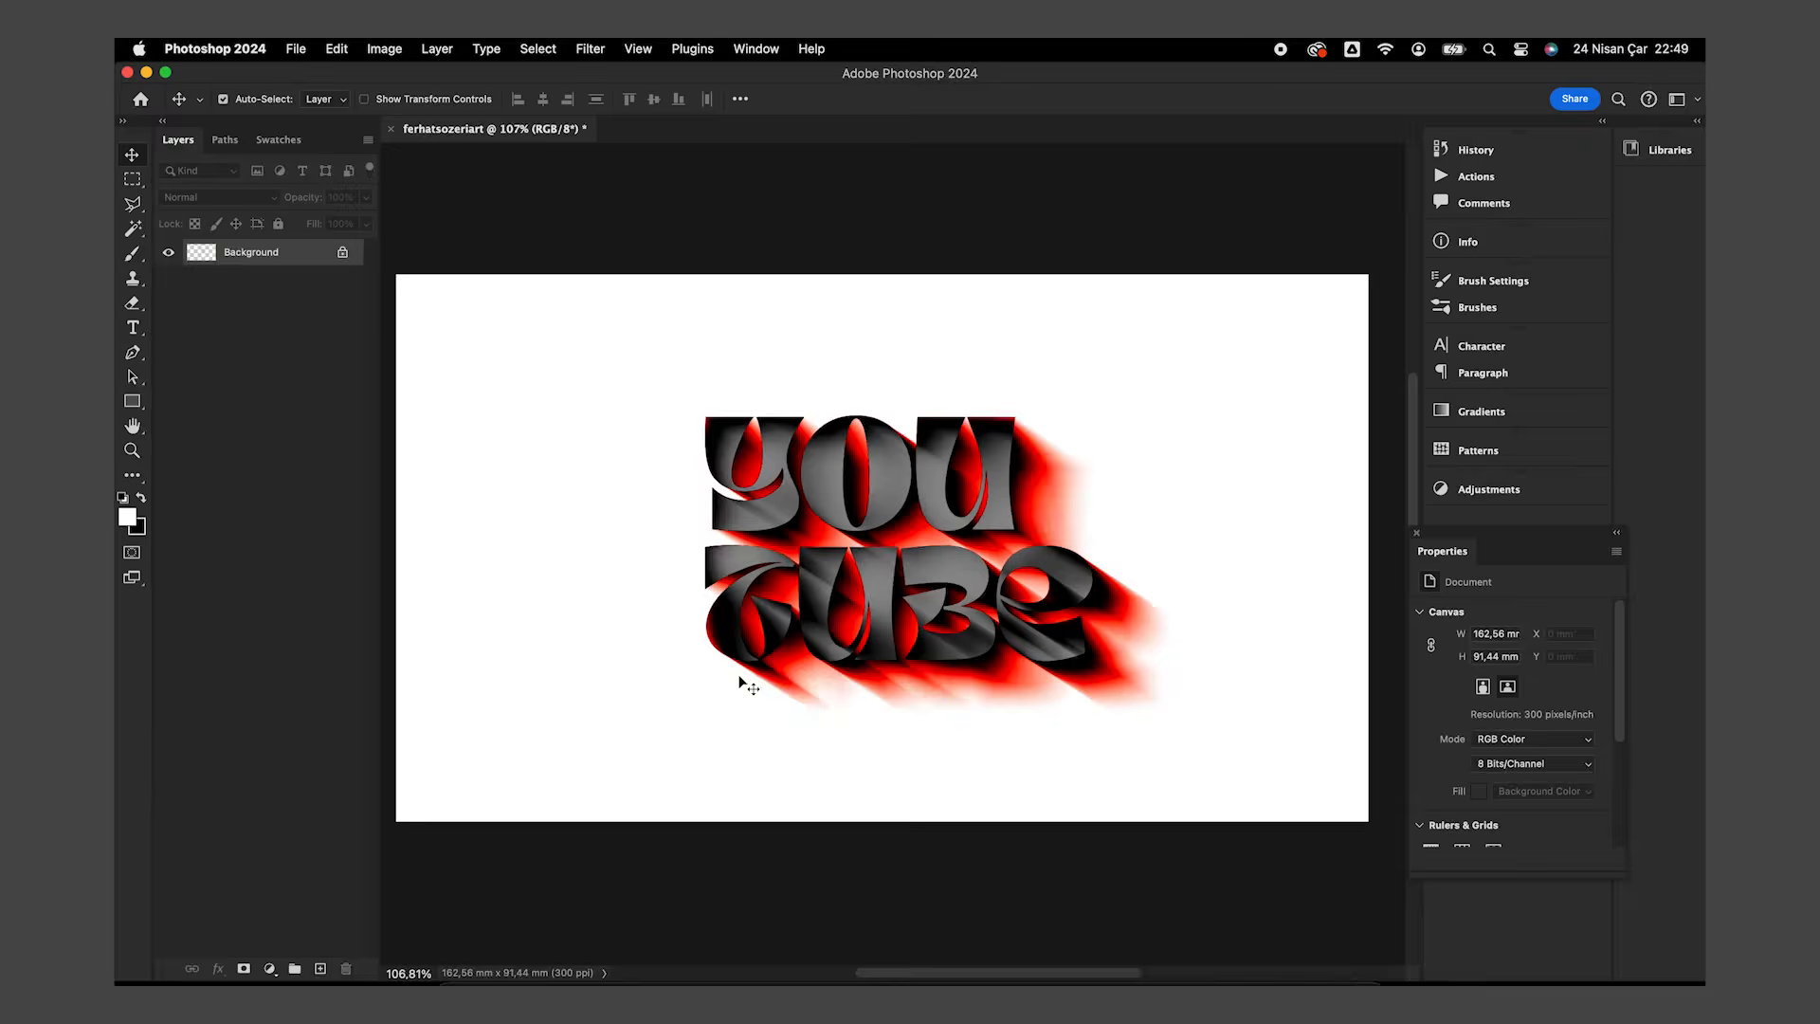
Add a Gradient Map adjustment layer using the RB Gradient Map 150 preset, with its light peach color stop at location 46
mouse_move(916, 617)
left_mouse_down()
mouse_move(858, 610)
mouse_move(882, 612)
left_mouse_up()
scroll(881, 621, "down", 3)
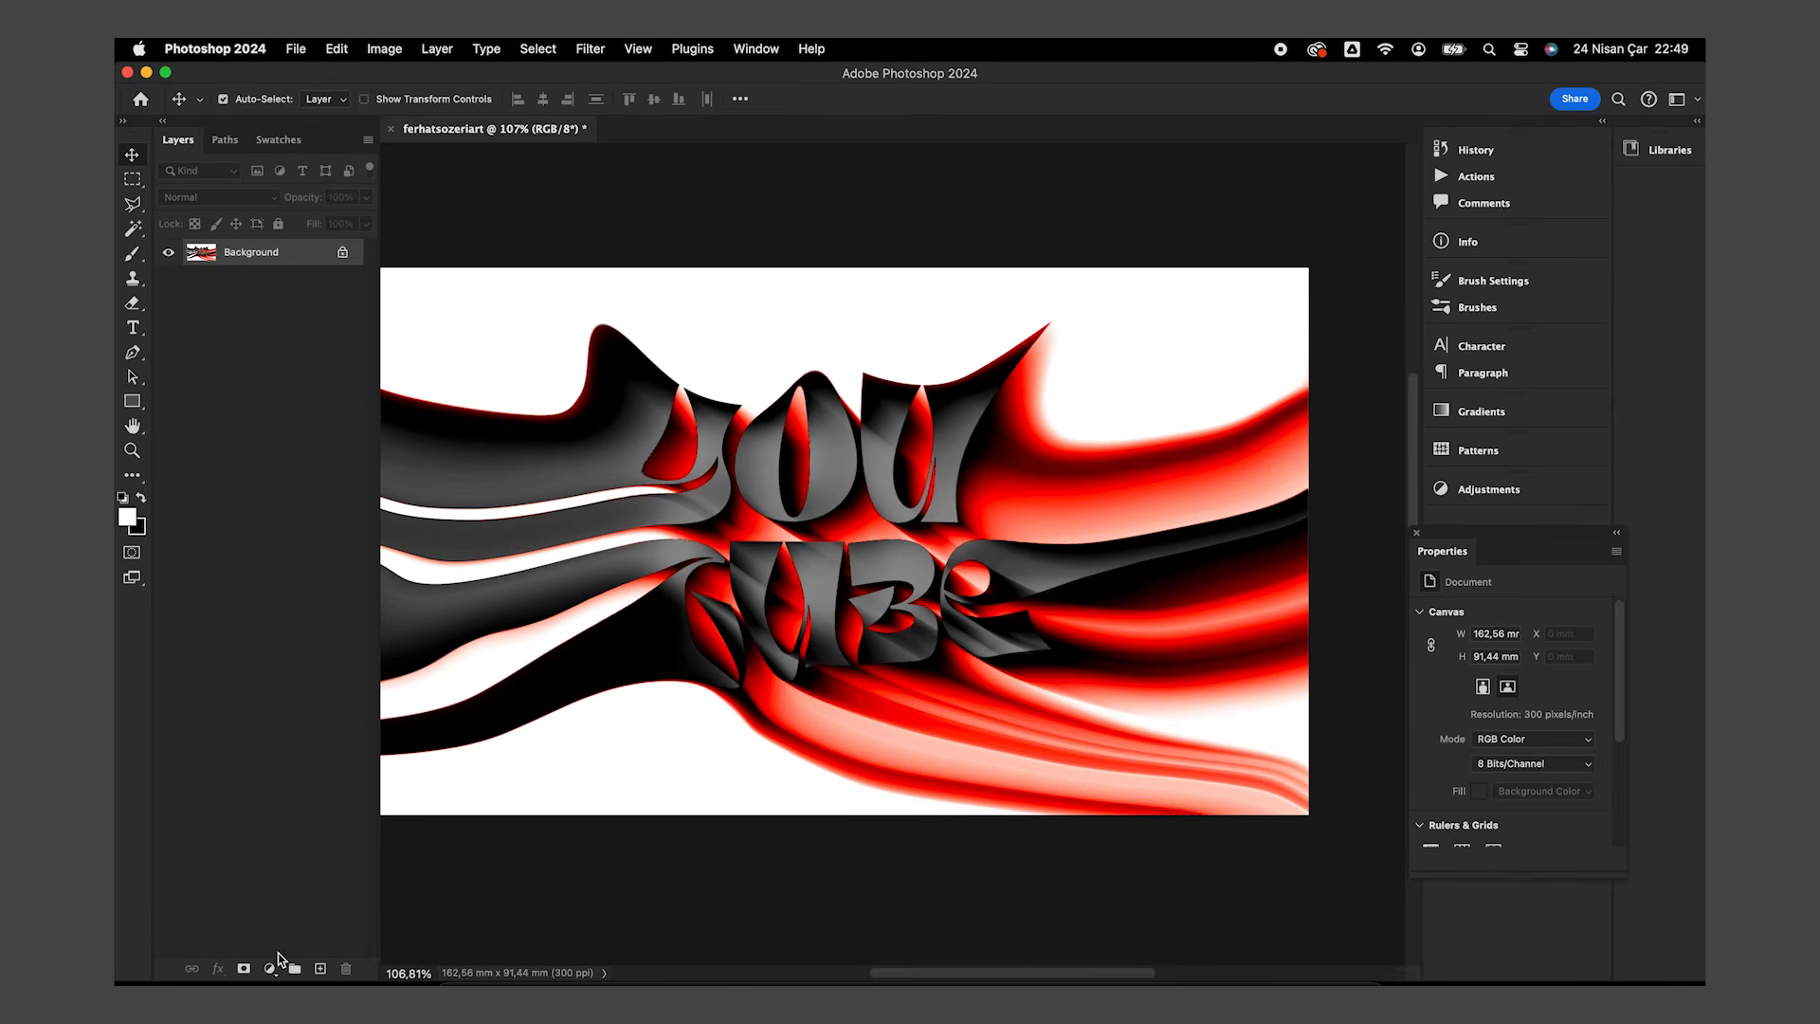
left_click(275, 961)
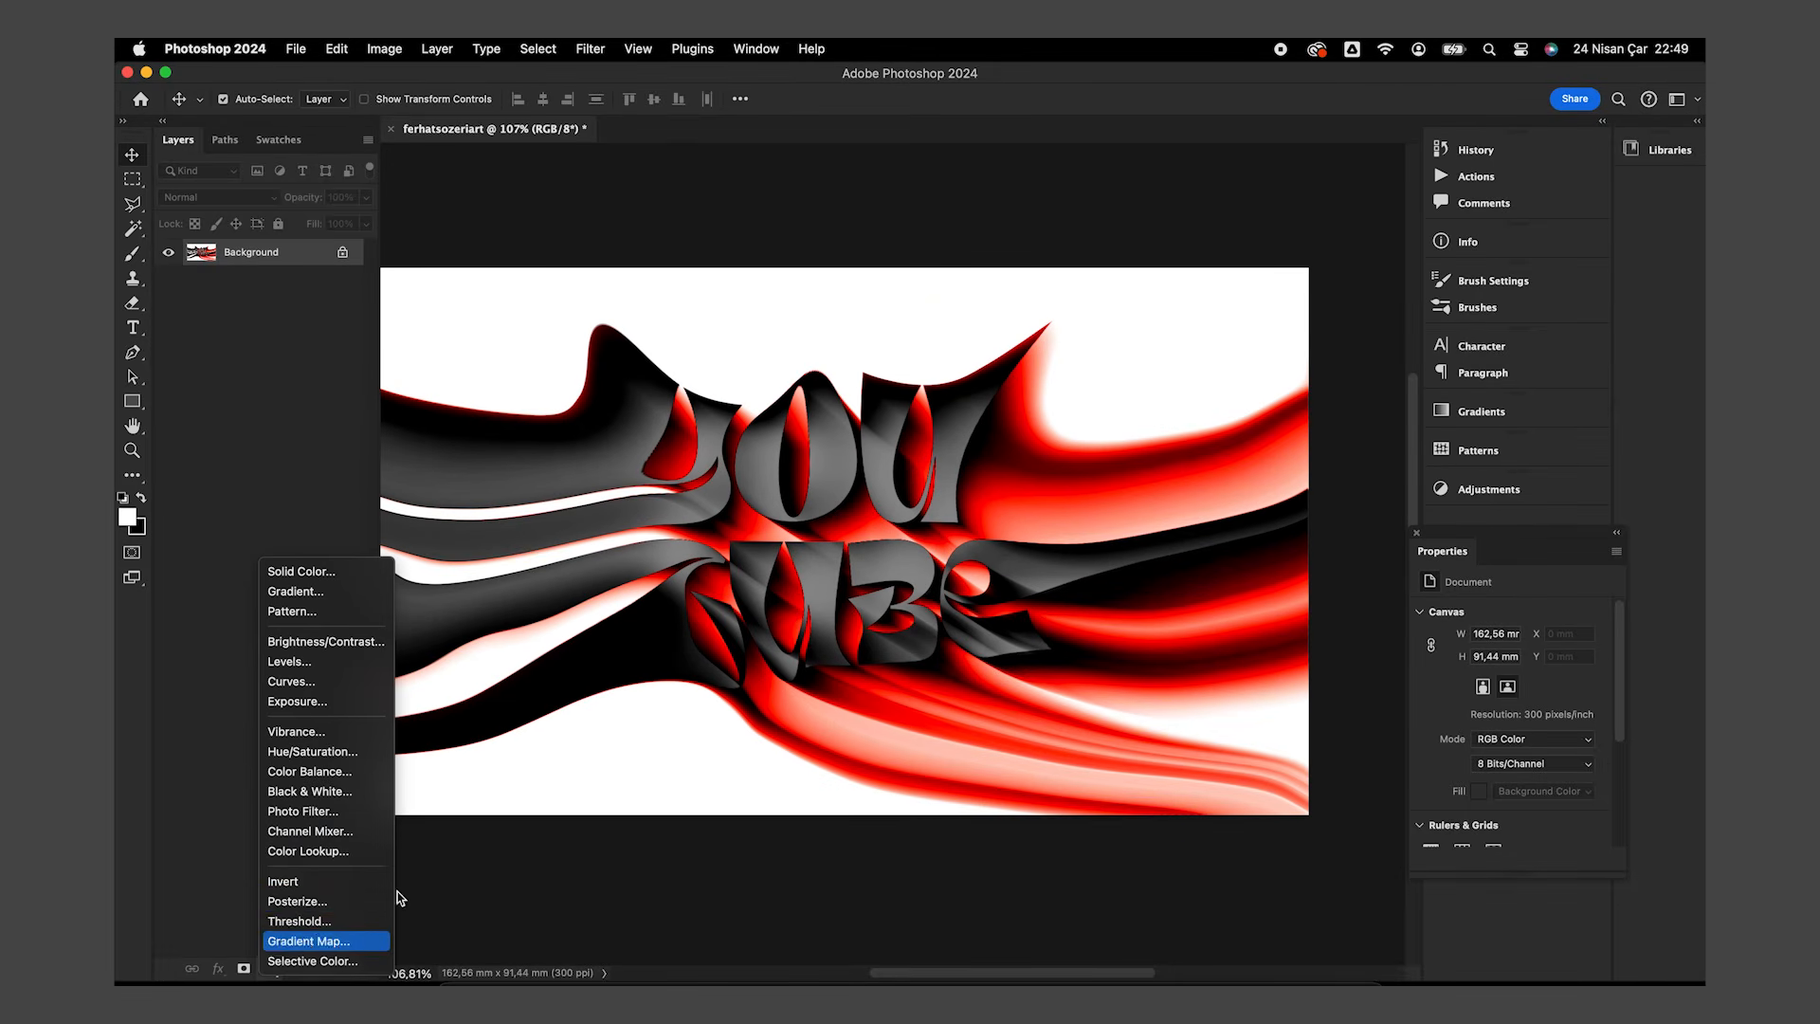
left_click(328, 941)
left_click(1520, 630)
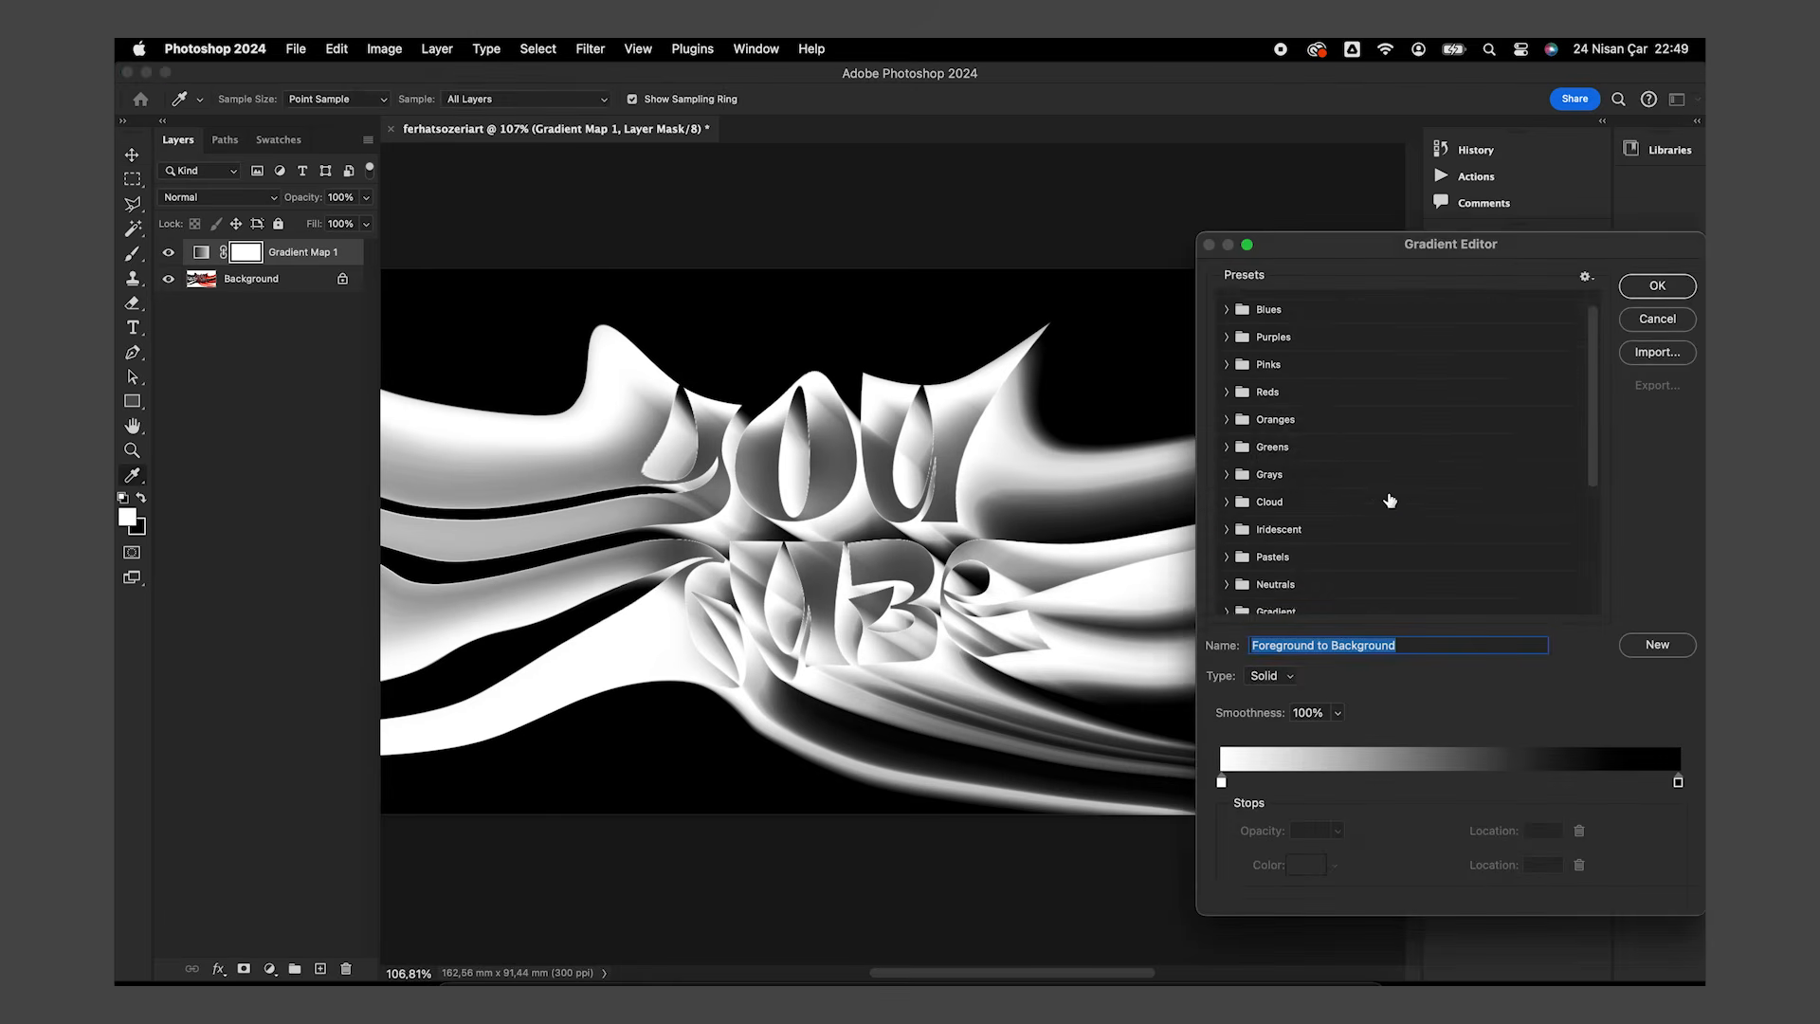
left_click(1504, 600)
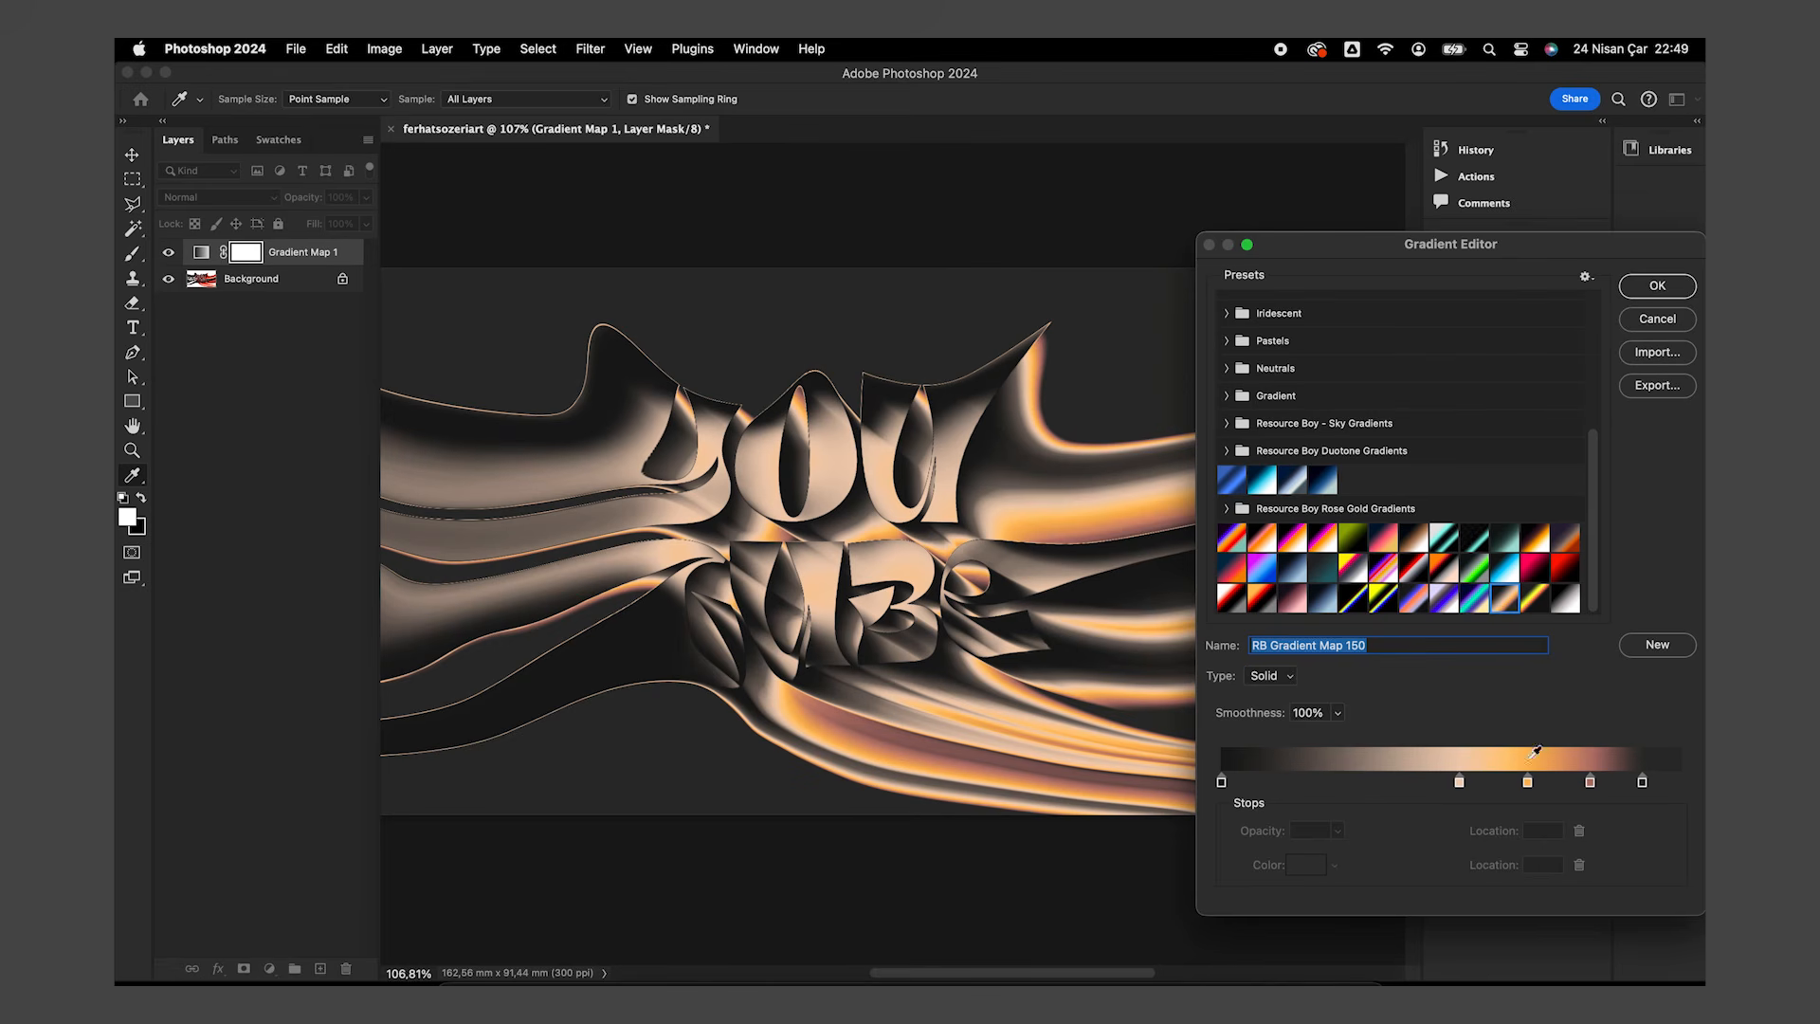
mouse_move(1449, 786)
left_mouse_down()
mouse_move(1419, 786)
mouse_move(1437, 785)
left_mouse_up()
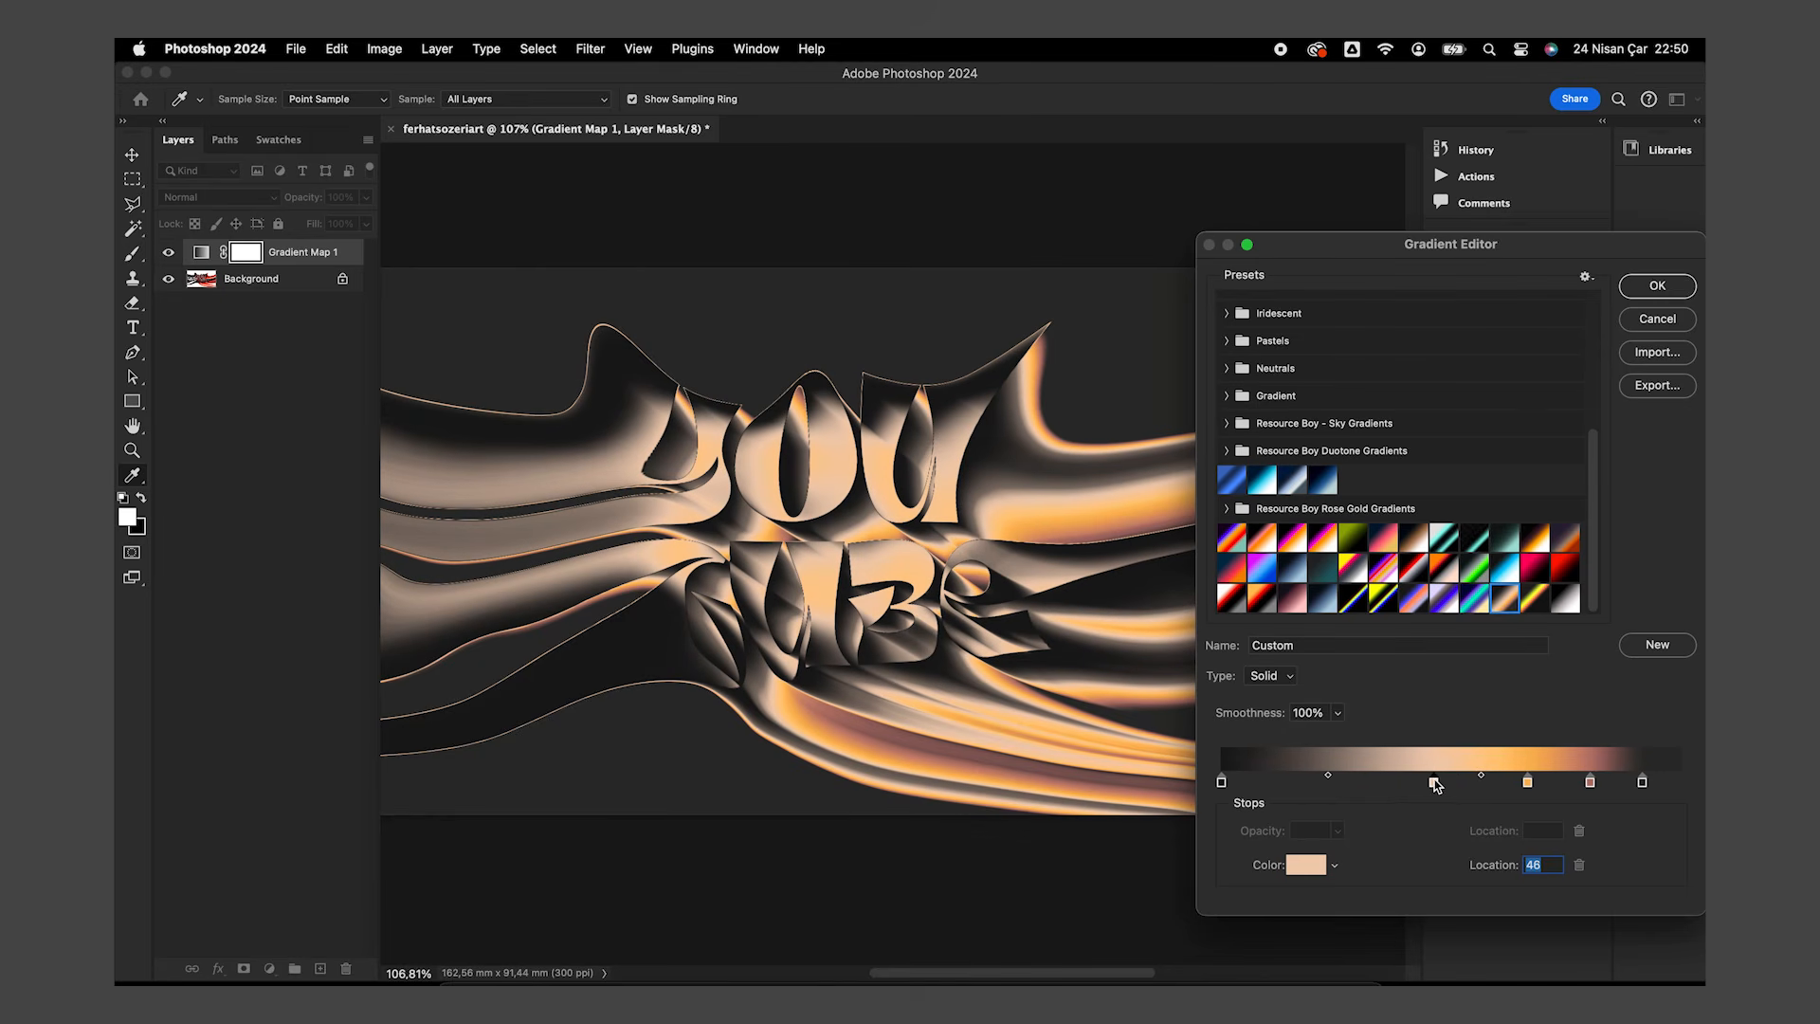
left_click(1659, 287)
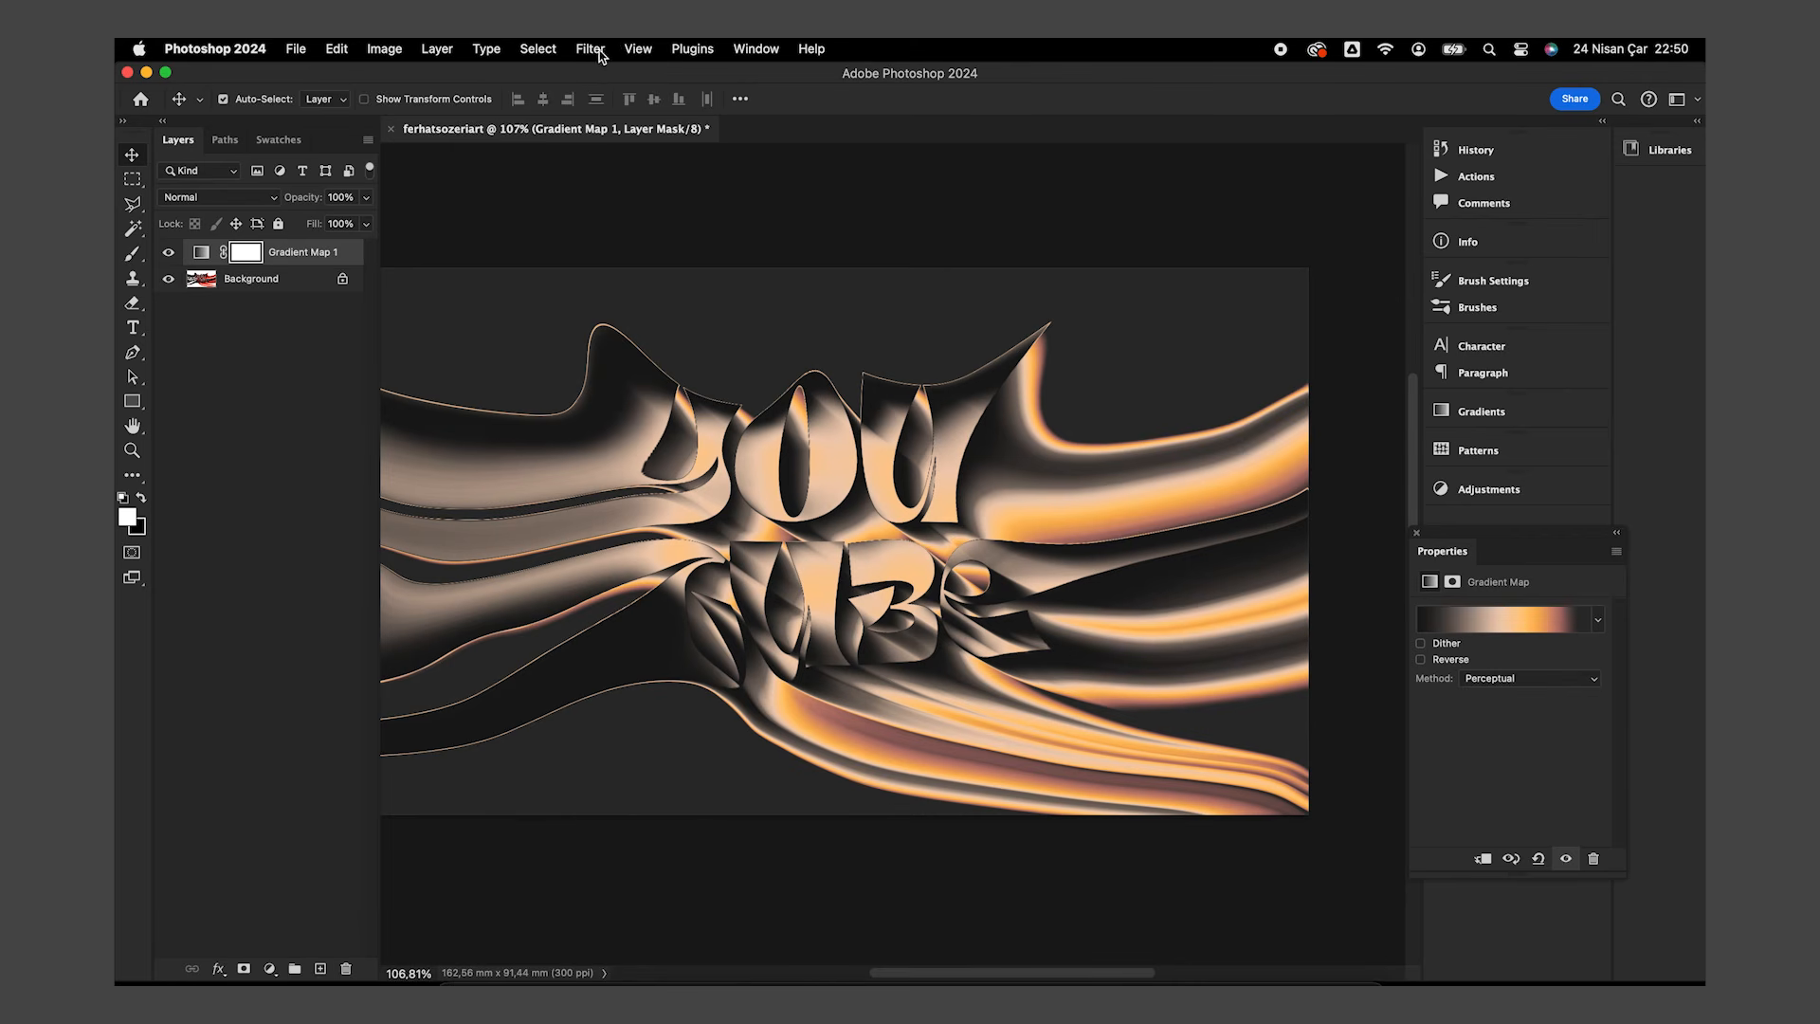
Unlock the Background layer and apply Add Noise to it at 21,27% with Uniform distribution
left_click(344, 280)
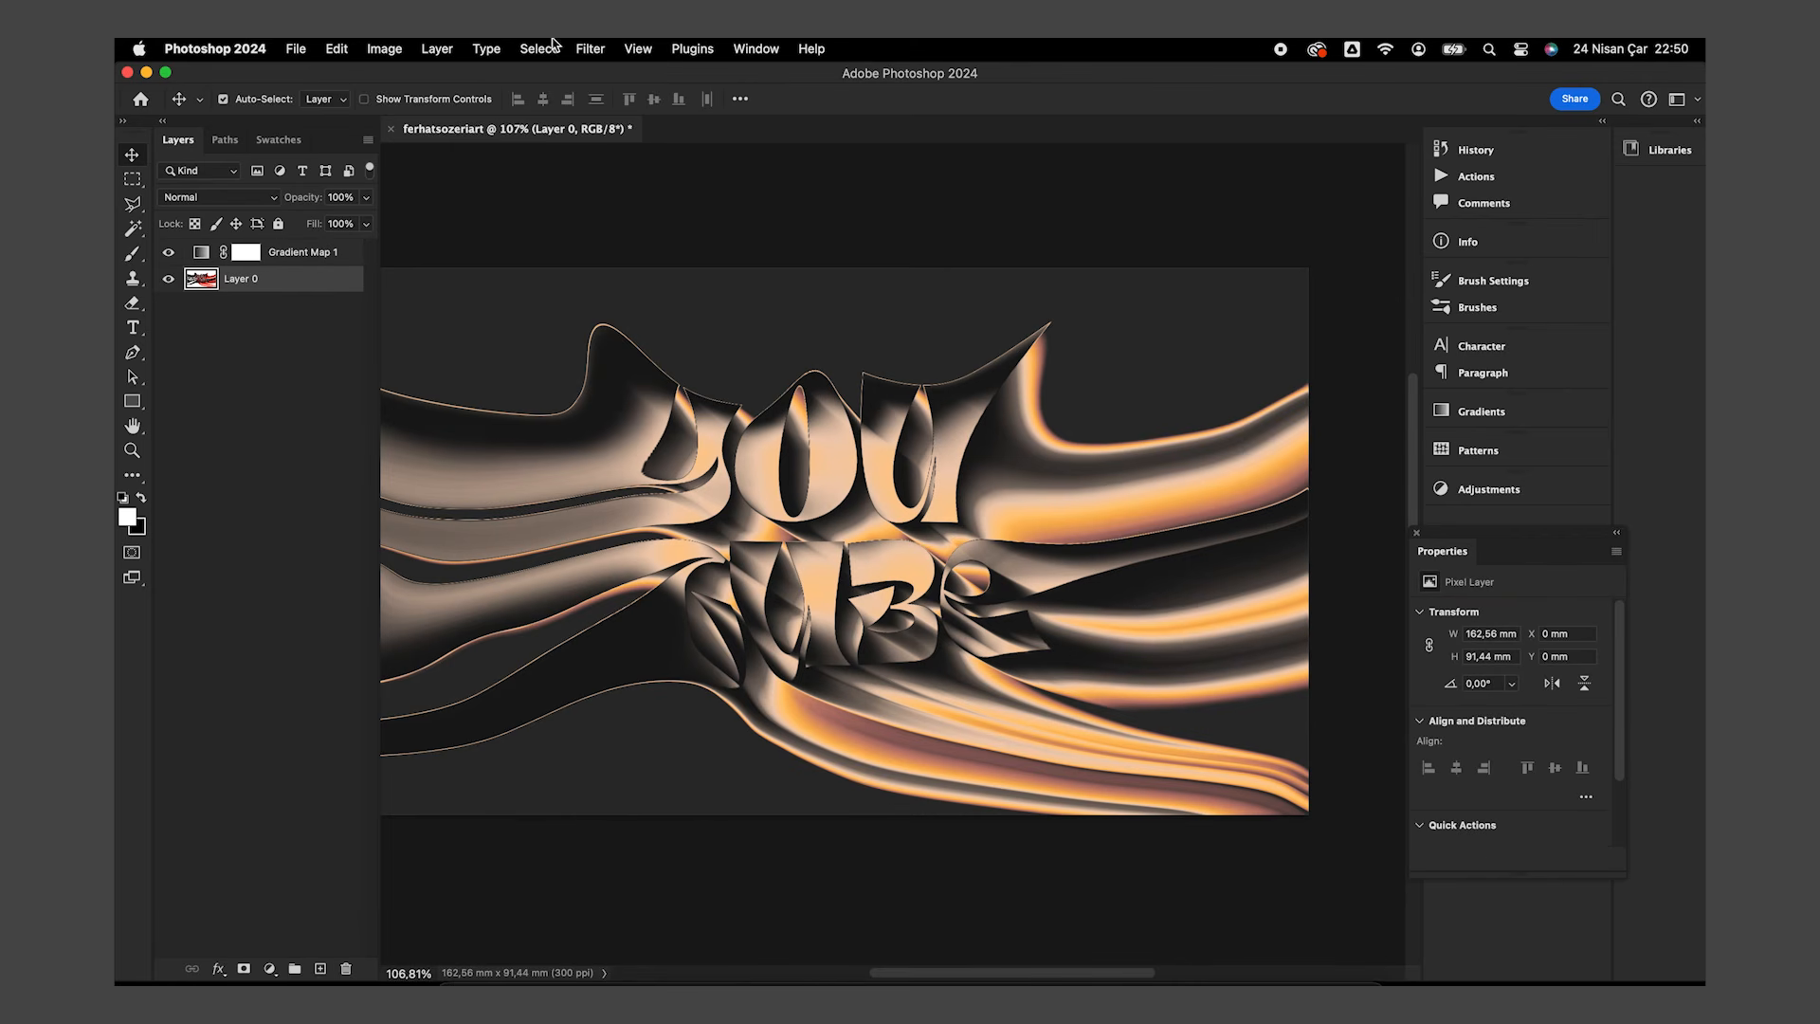
left_click(590, 48)
mouse_move(723, 407)
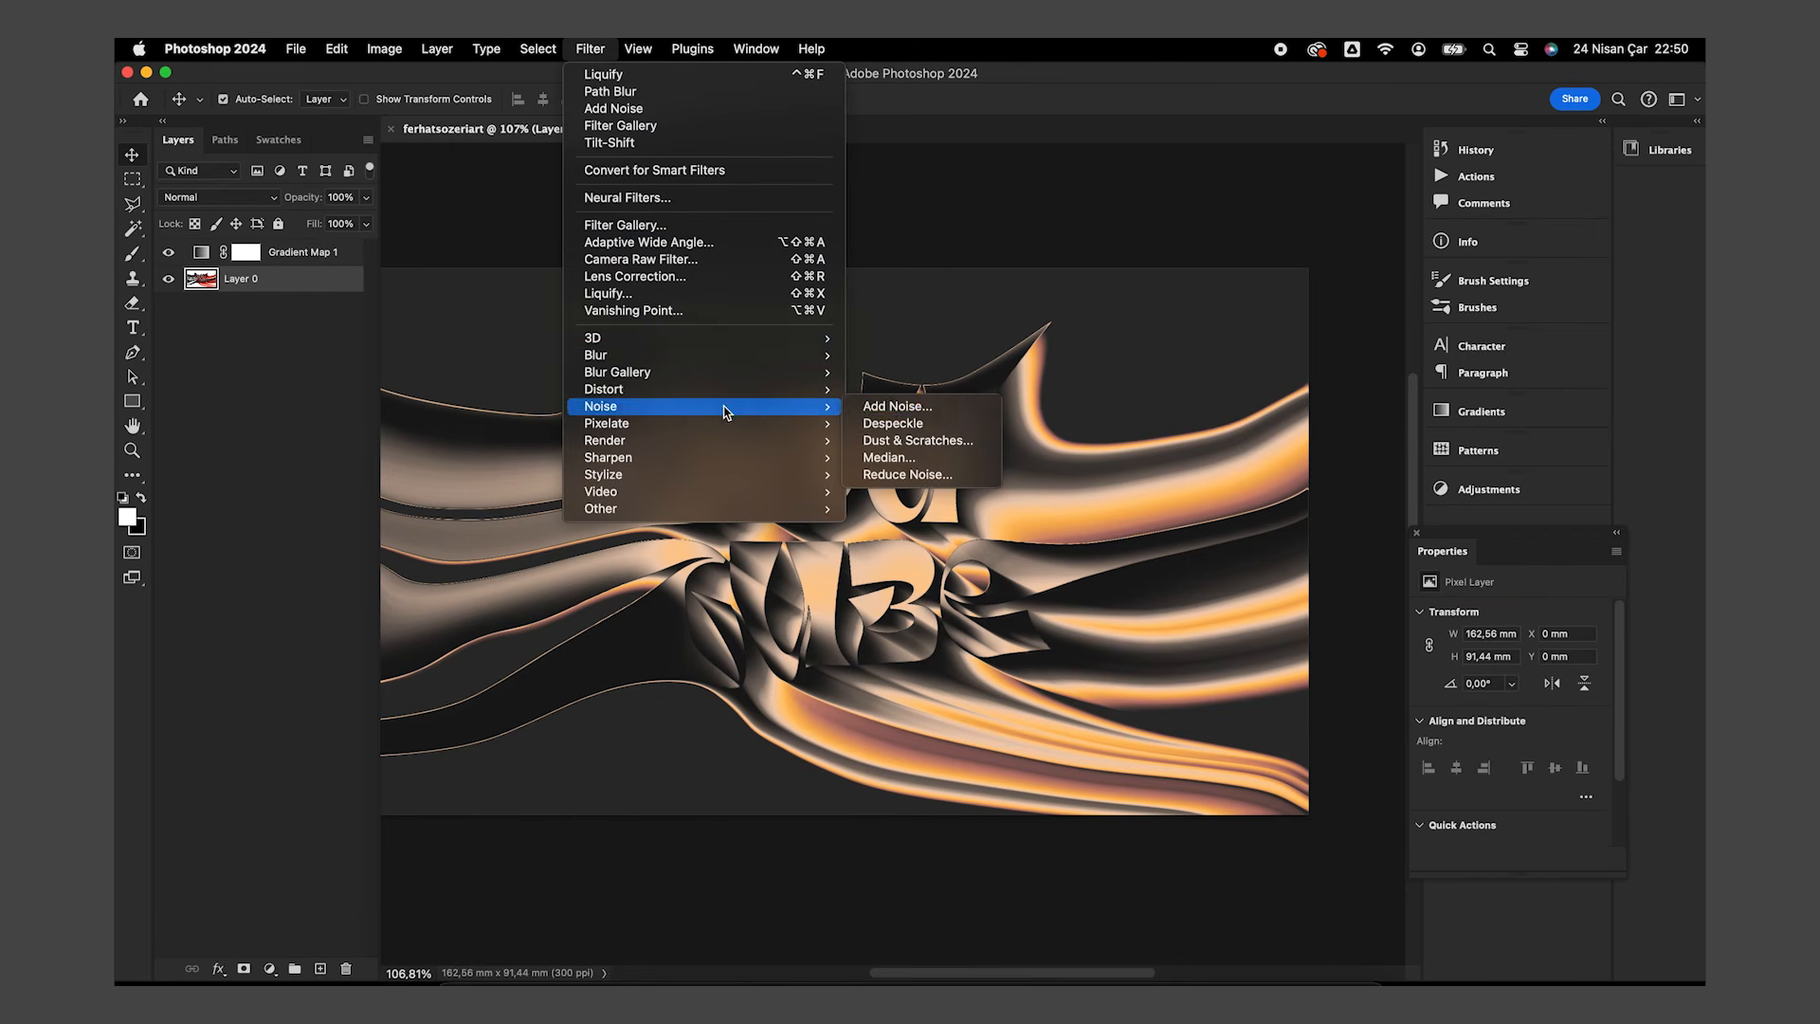
left_click(925, 410)
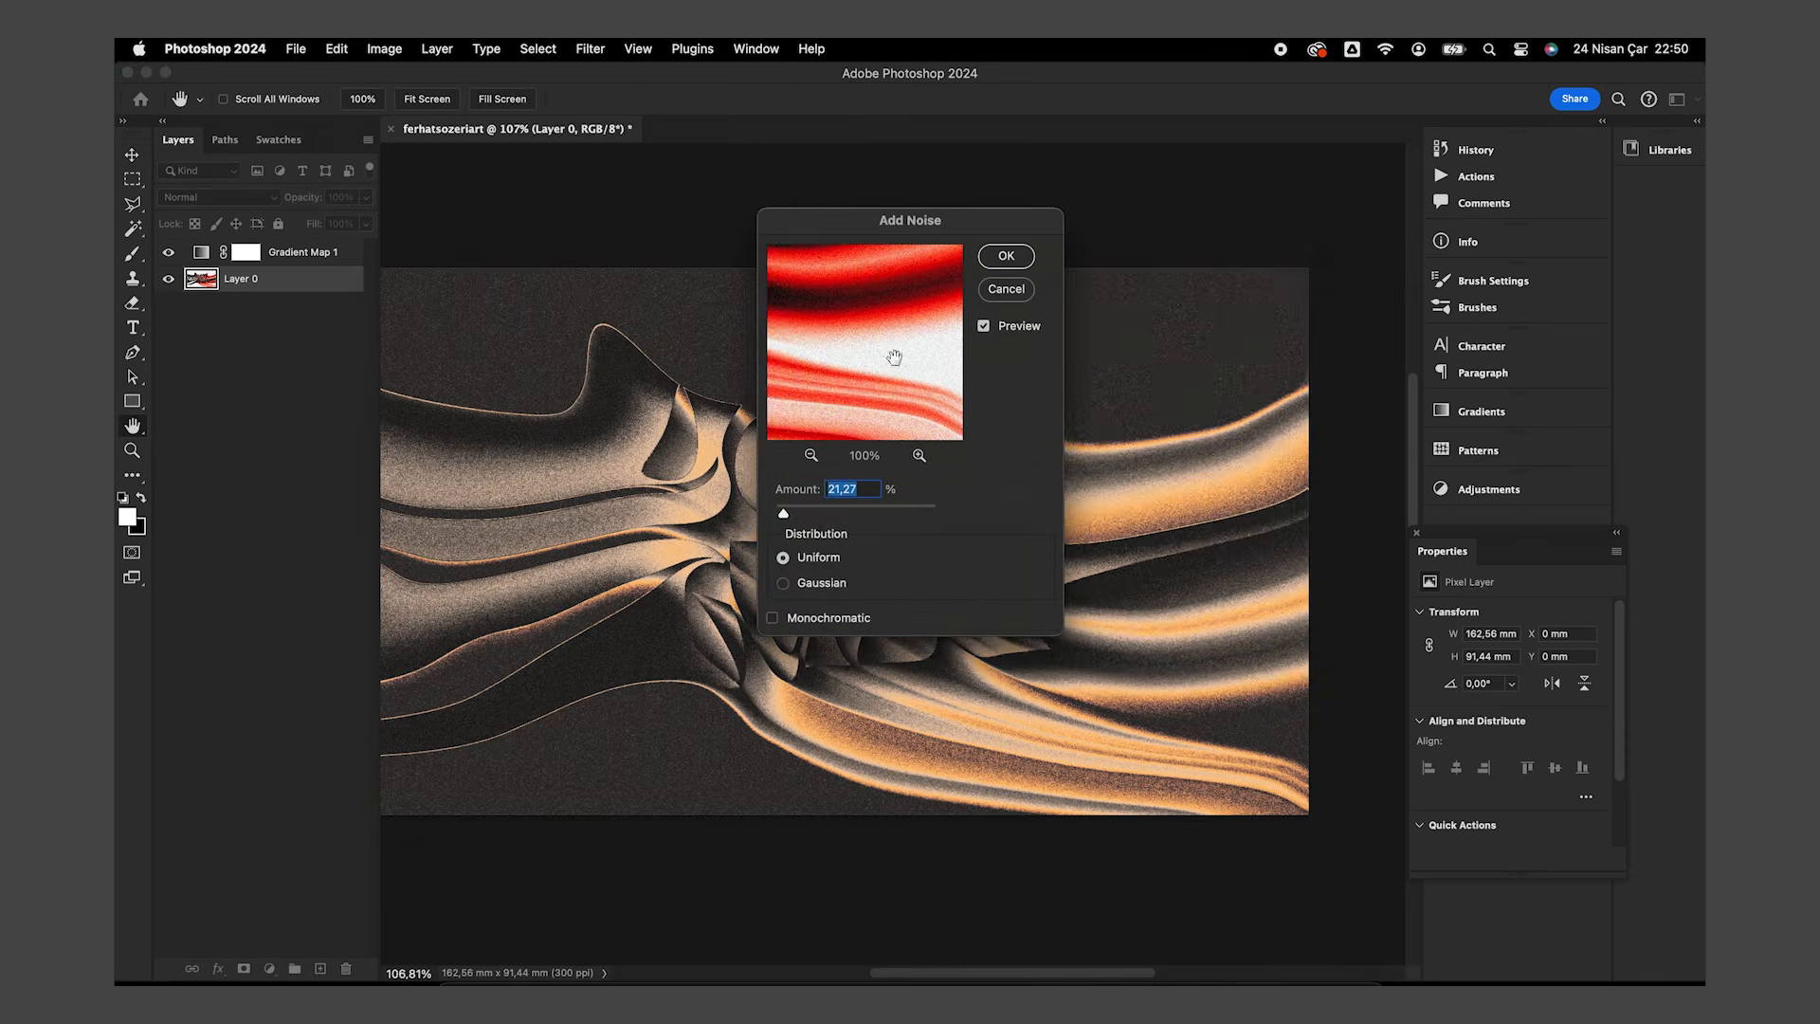
left_click_drag(855, 226, 1194, 258)
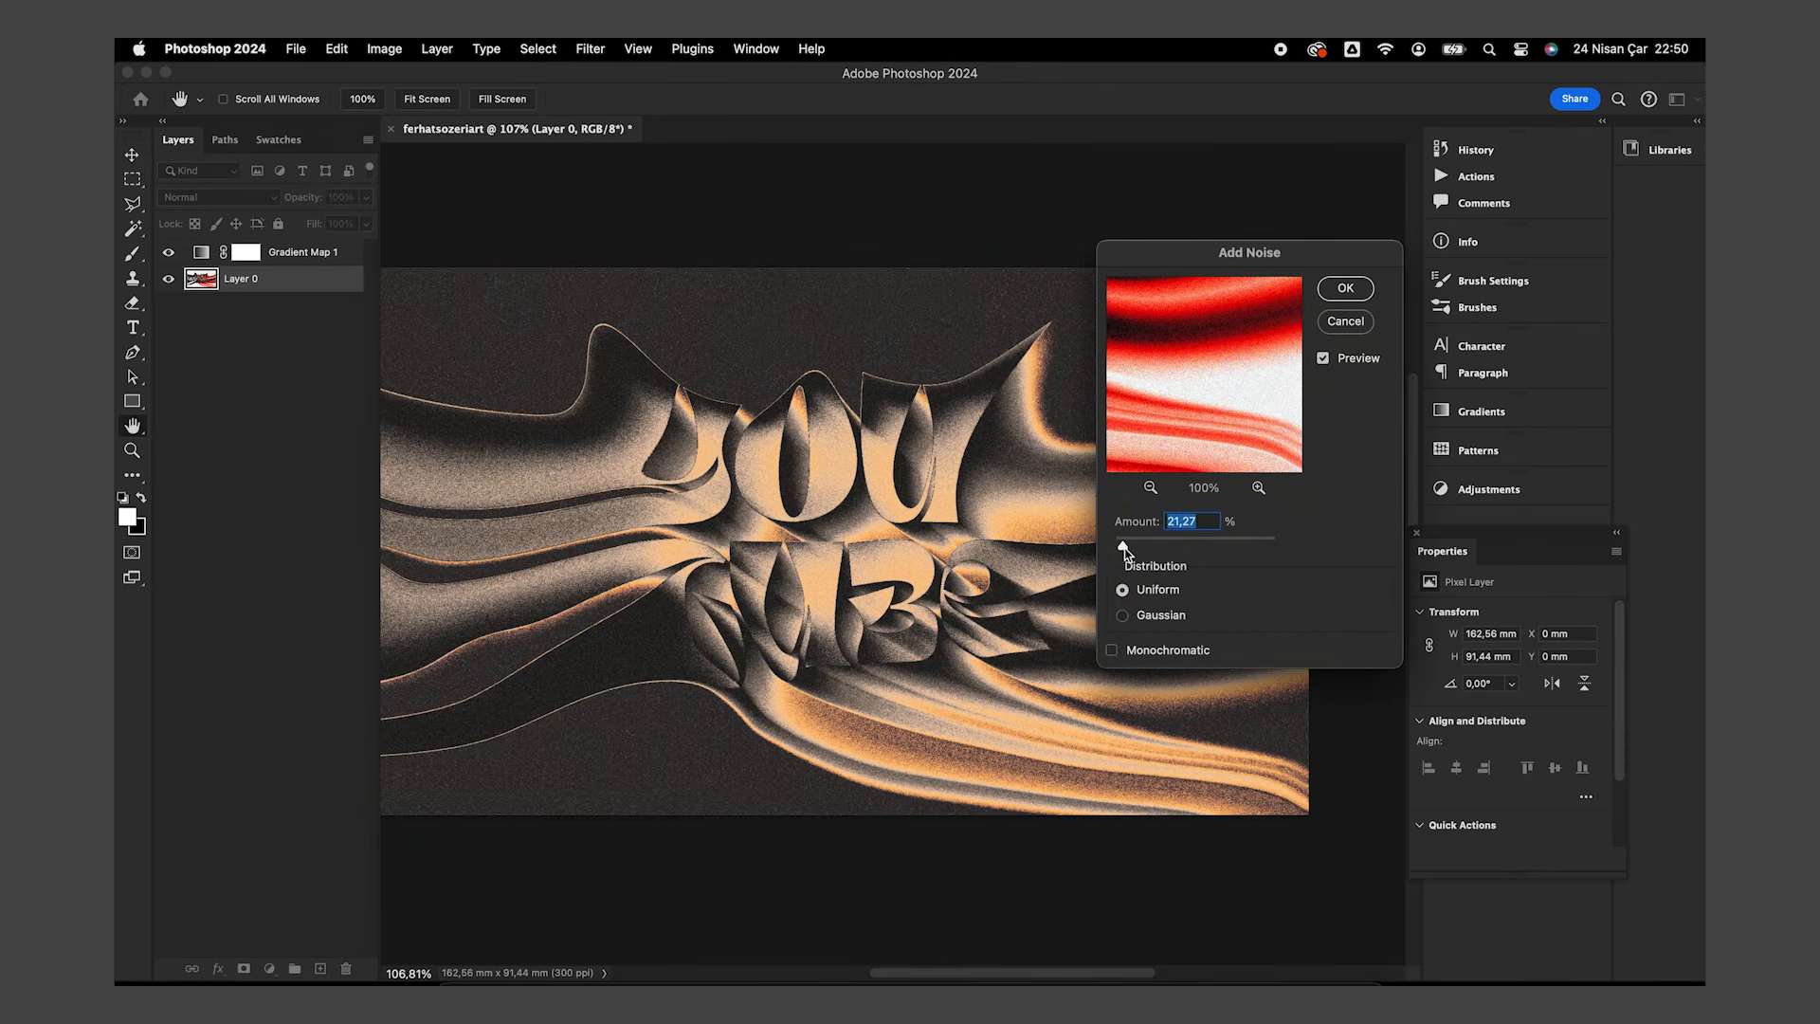
left_click(1339, 288)
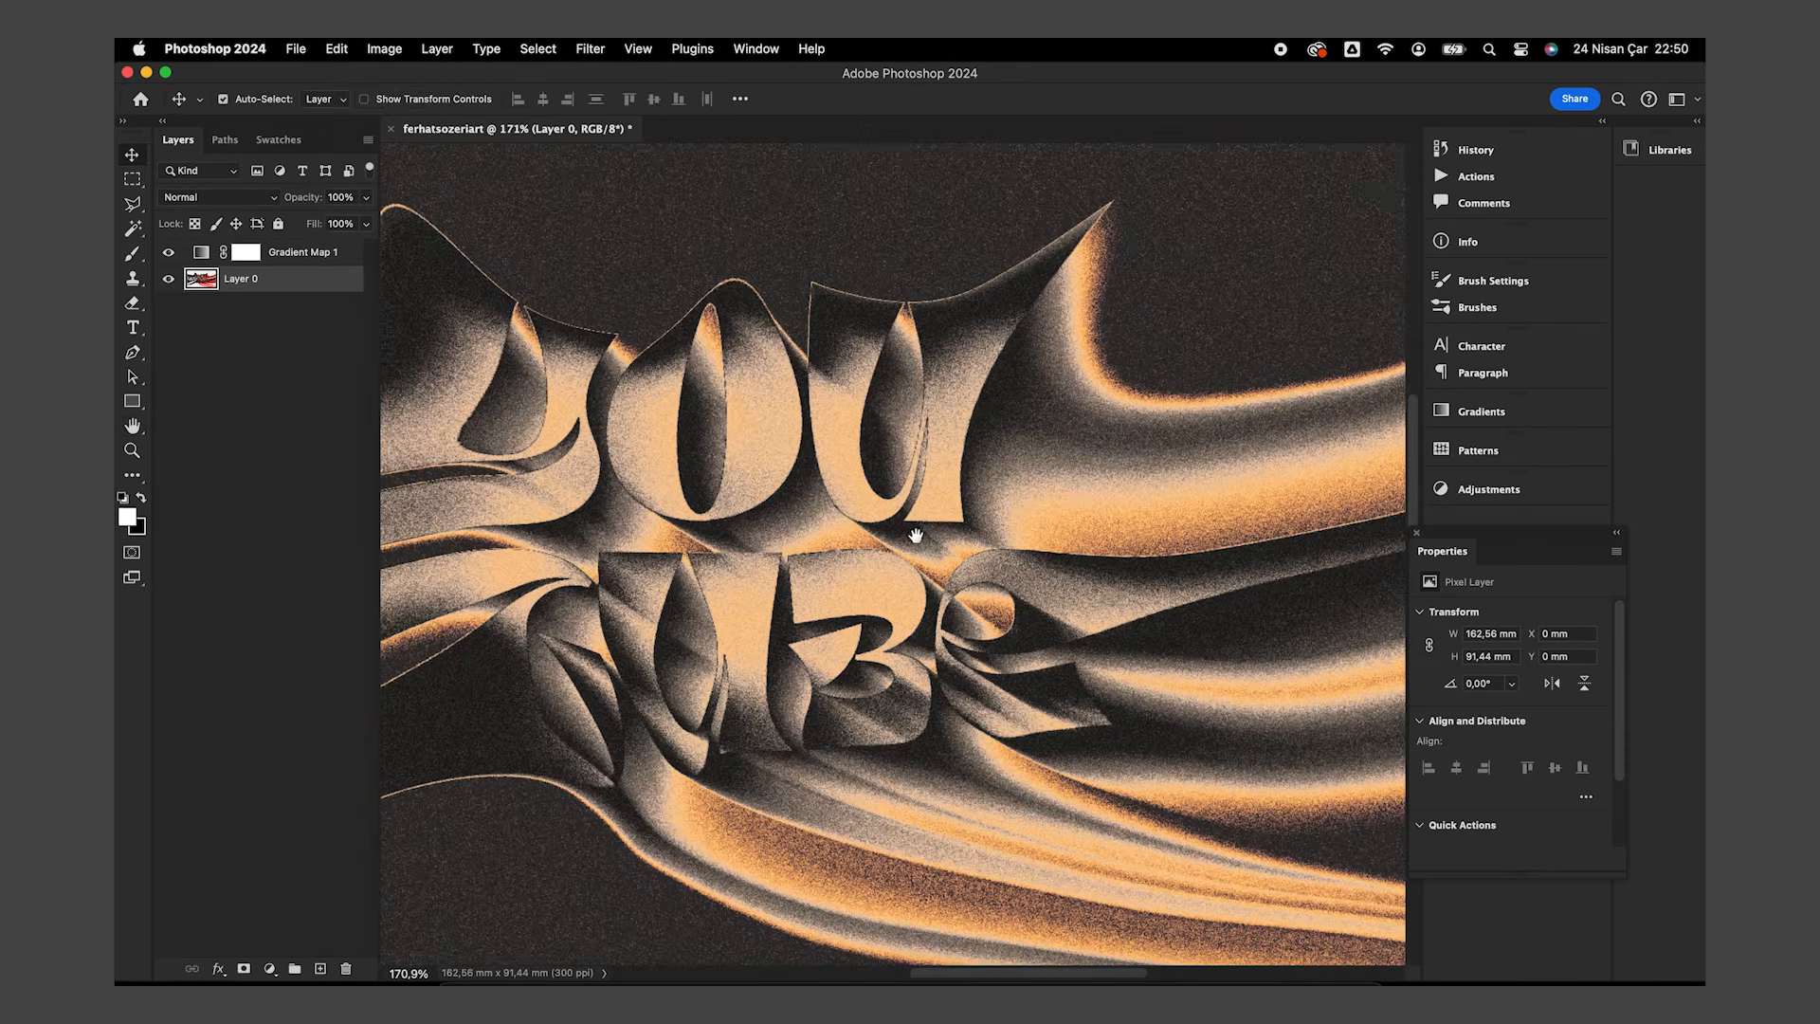